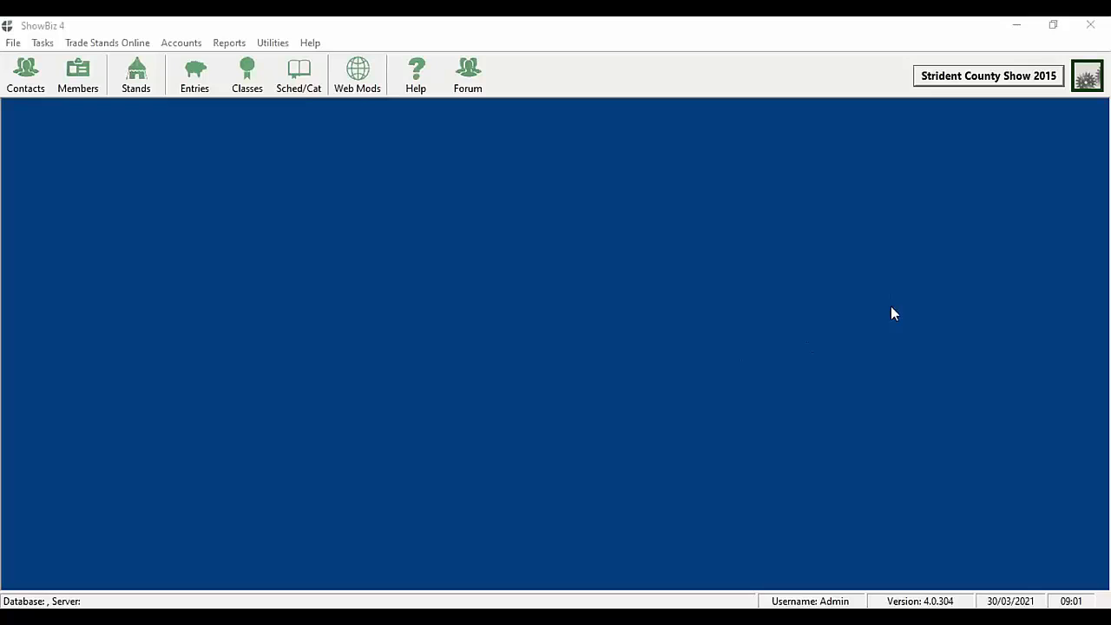
Step: View the available shows in the Show Selector and cancel without picking another show
left_click(994, 82)
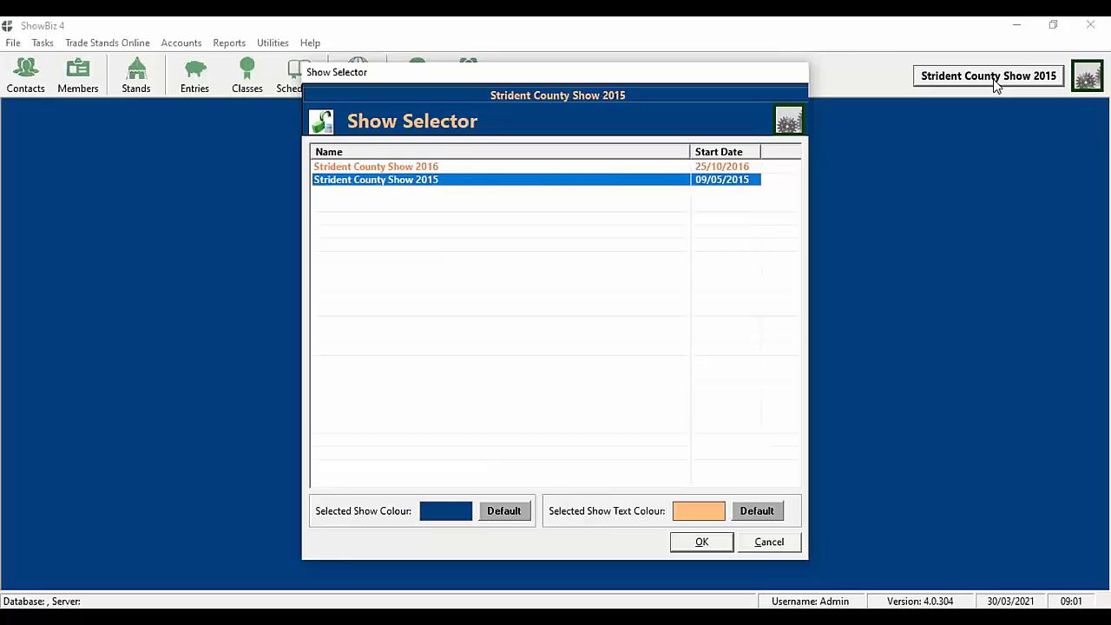
left_click(763, 547)
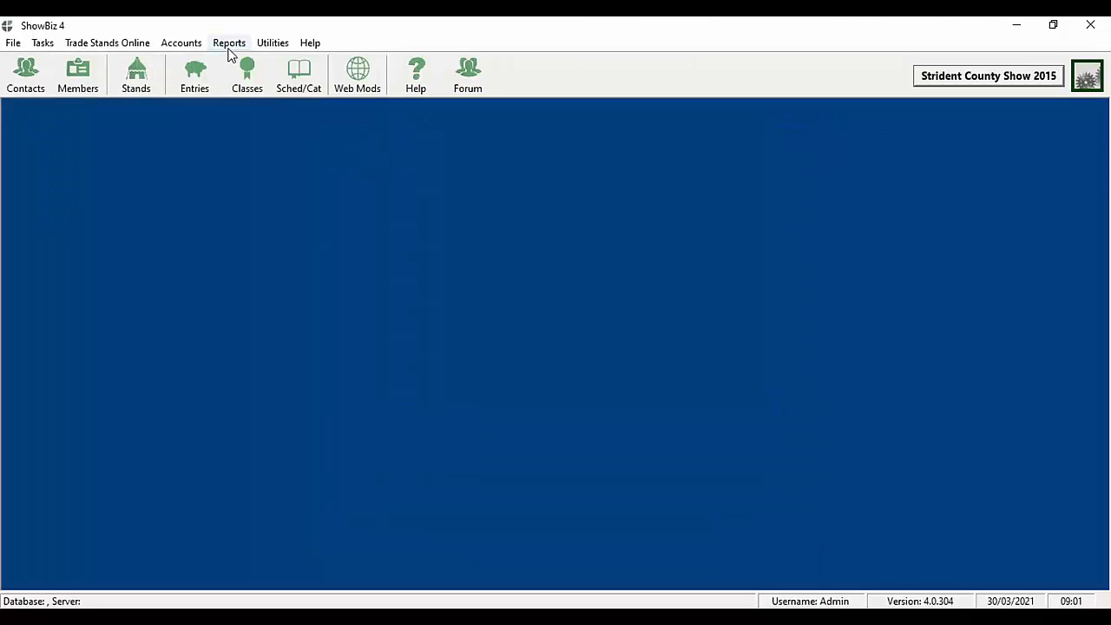
Step: Open the utilities for contact types, groups, occupations, countries and salutation, and look over the contact types and their groups
left_click(273, 44)
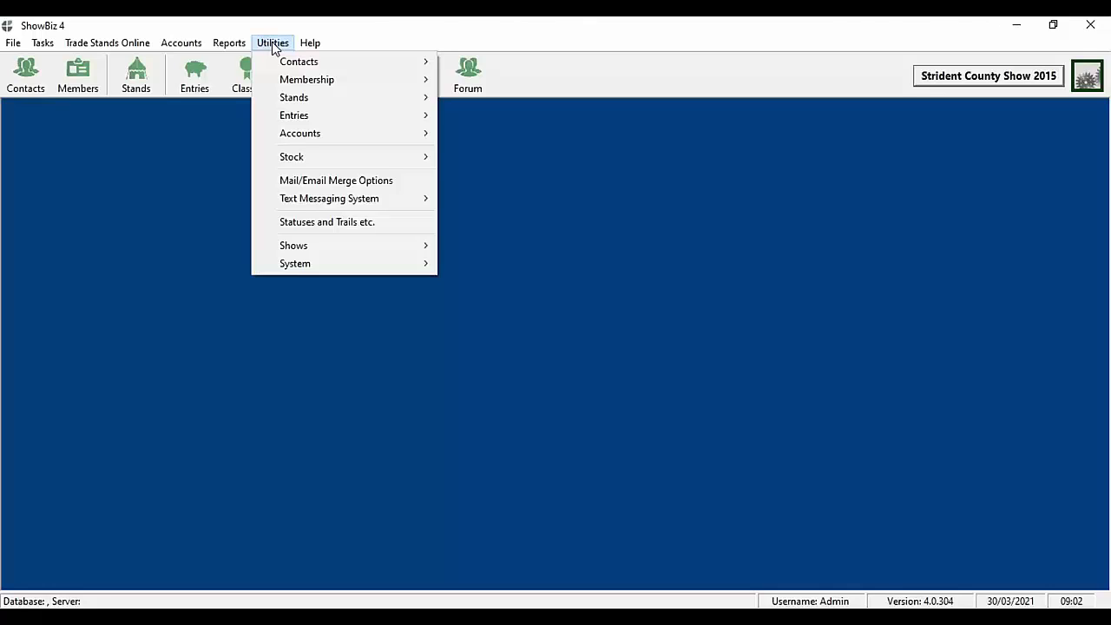
mouse_move(285, 67)
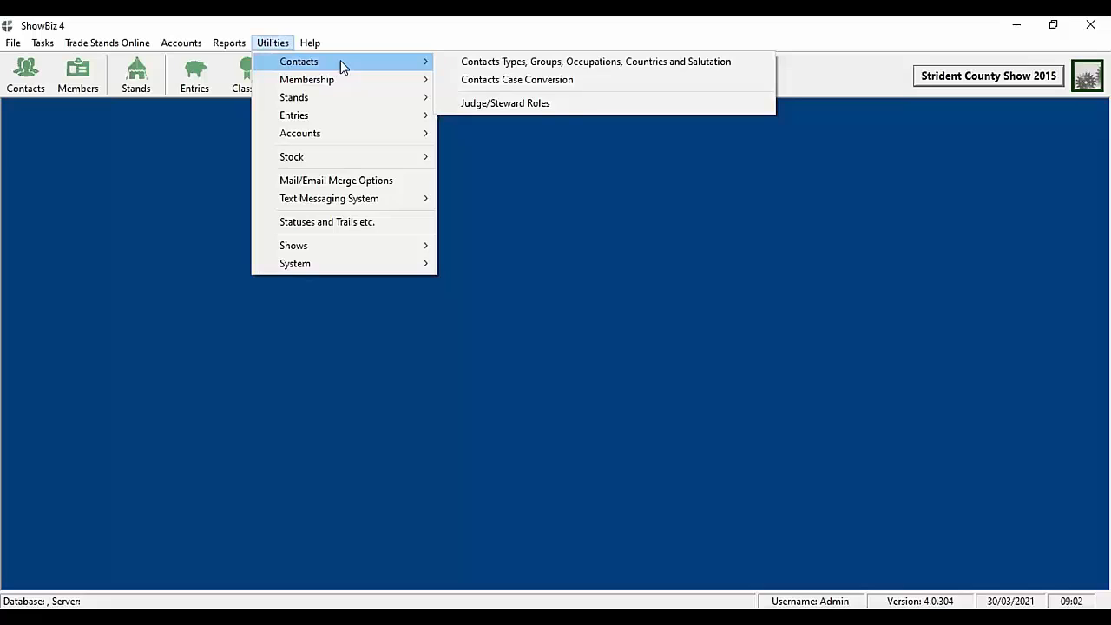
left_click(484, 62)
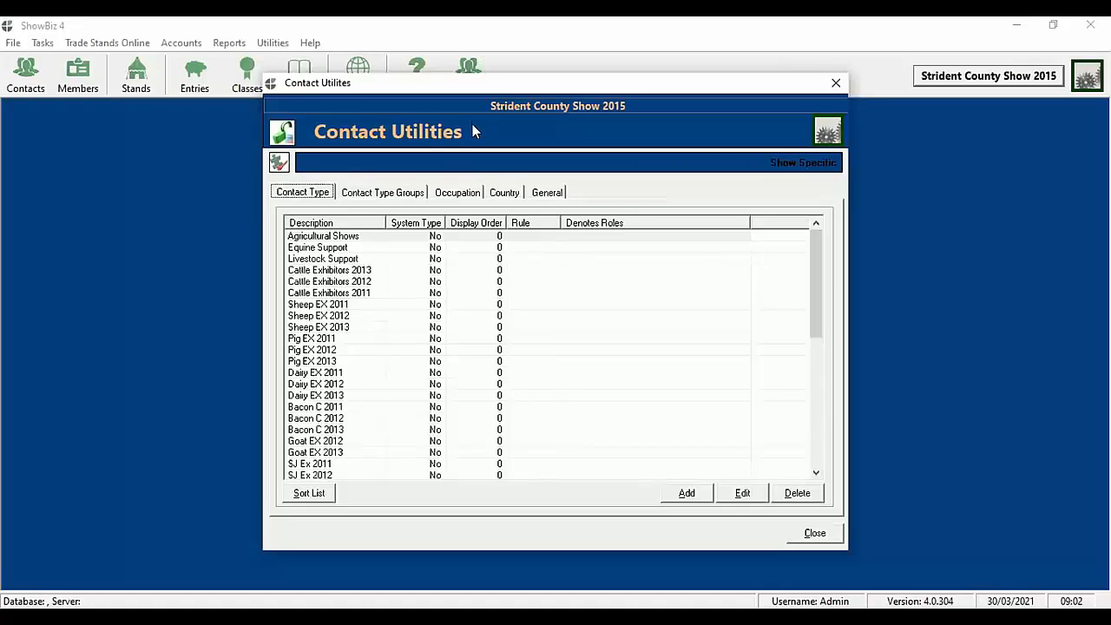
left_click(368, 194)
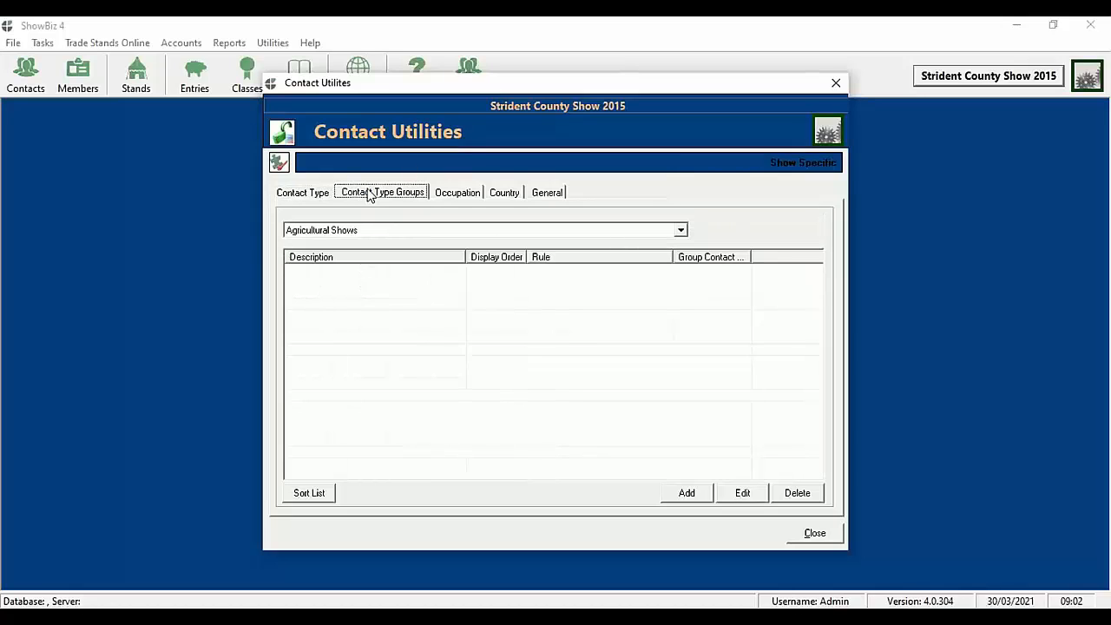
left_click(325, 196)
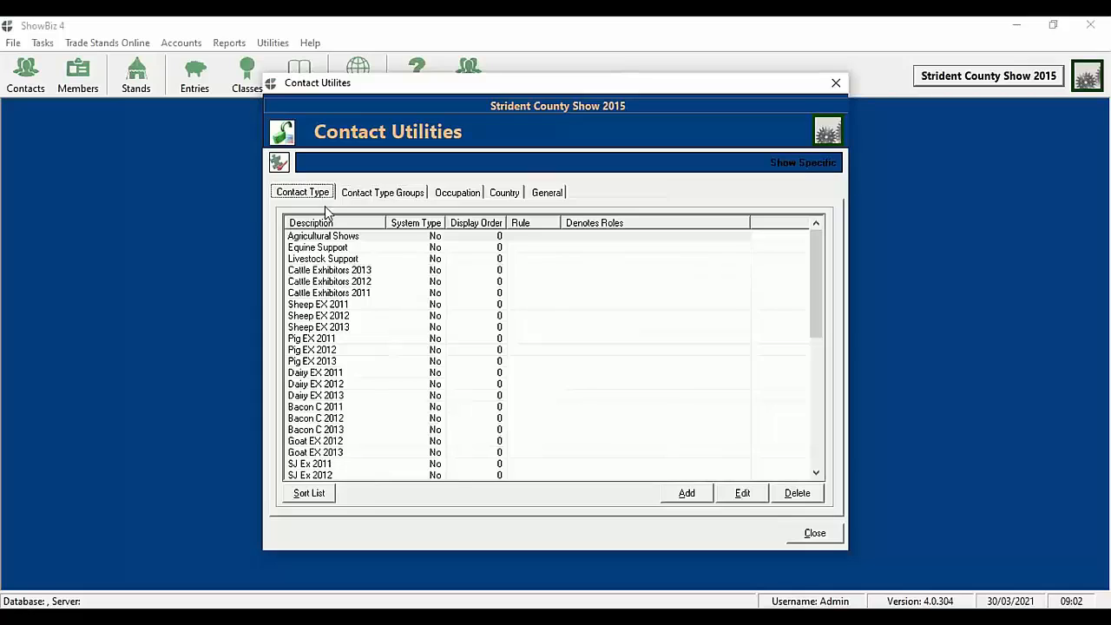
left_click(338, 242)
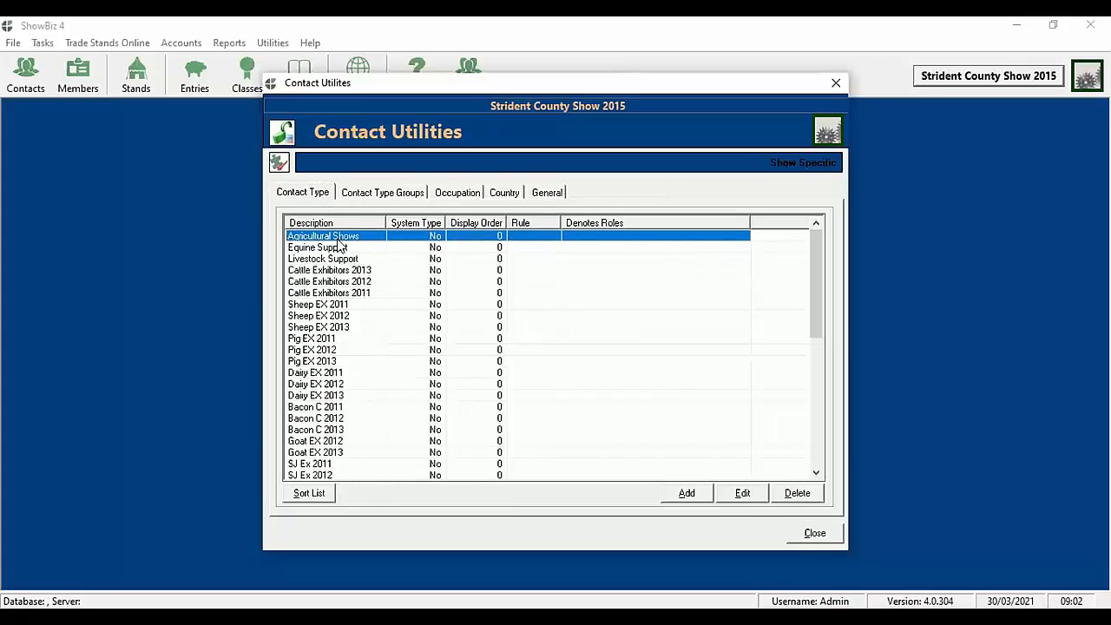
Step: Add a contact group "Summer Show" with display order 0 under the Agricultural Shows contact type and save it
left_click(382, 193)
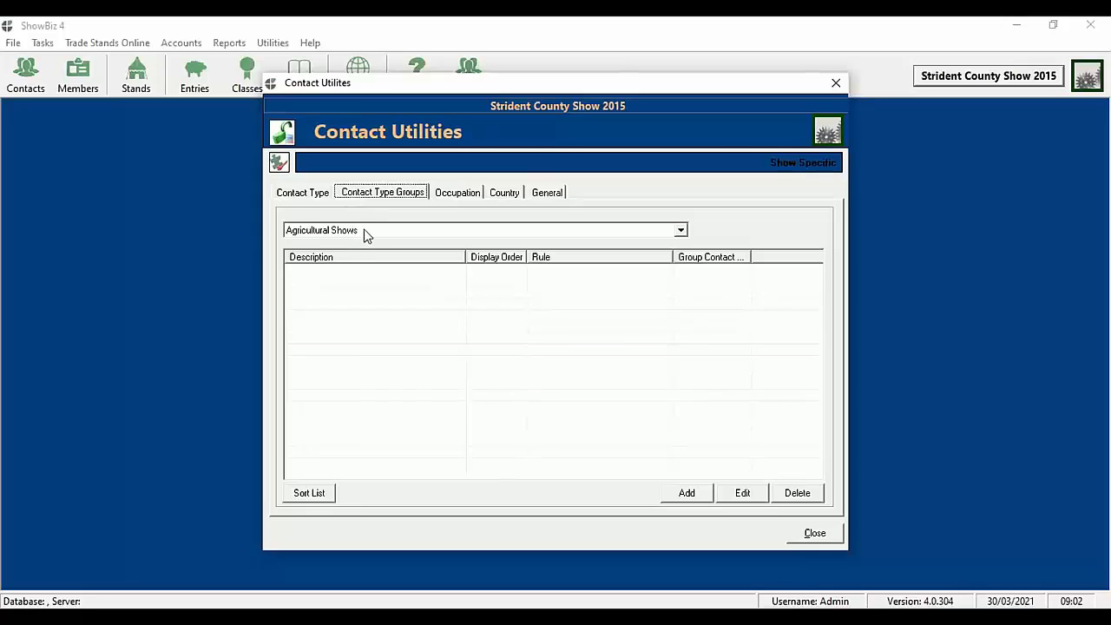
left_click(364, 230)
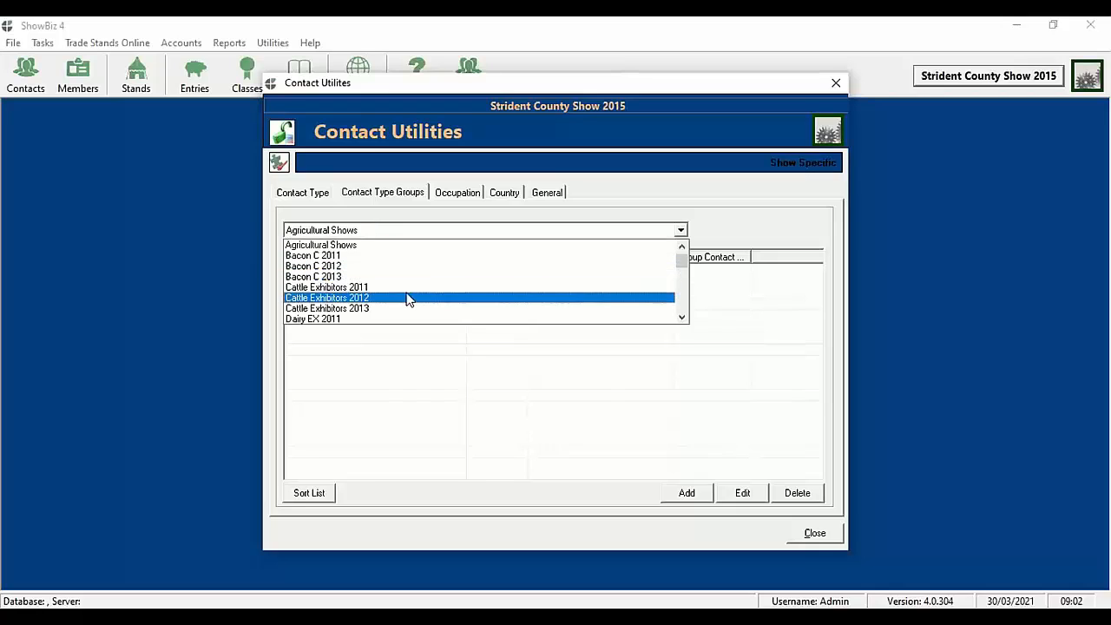
left_click(408, 244)
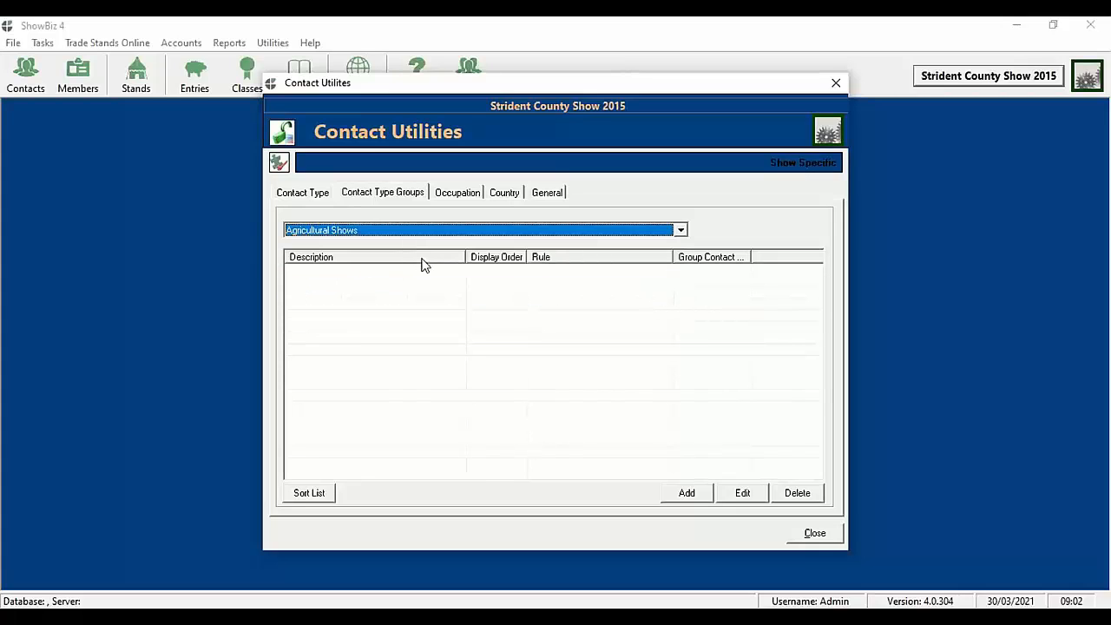
left_click(707, 493)
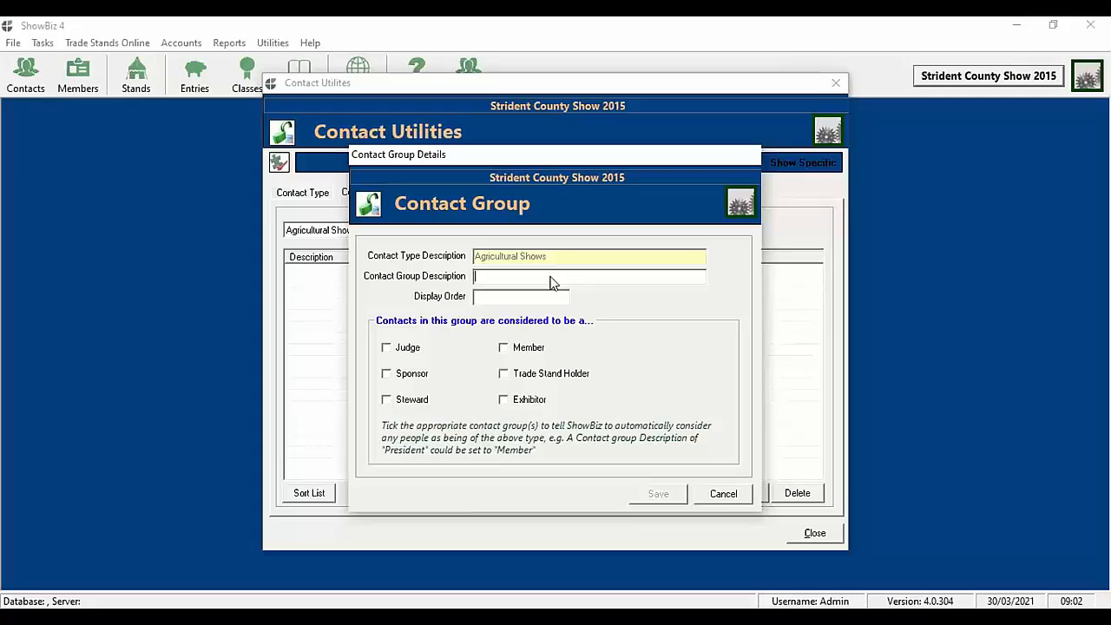
type("Summer Show")
left_click(526, 303)
type("1")
key("BackSpace")
type("0")
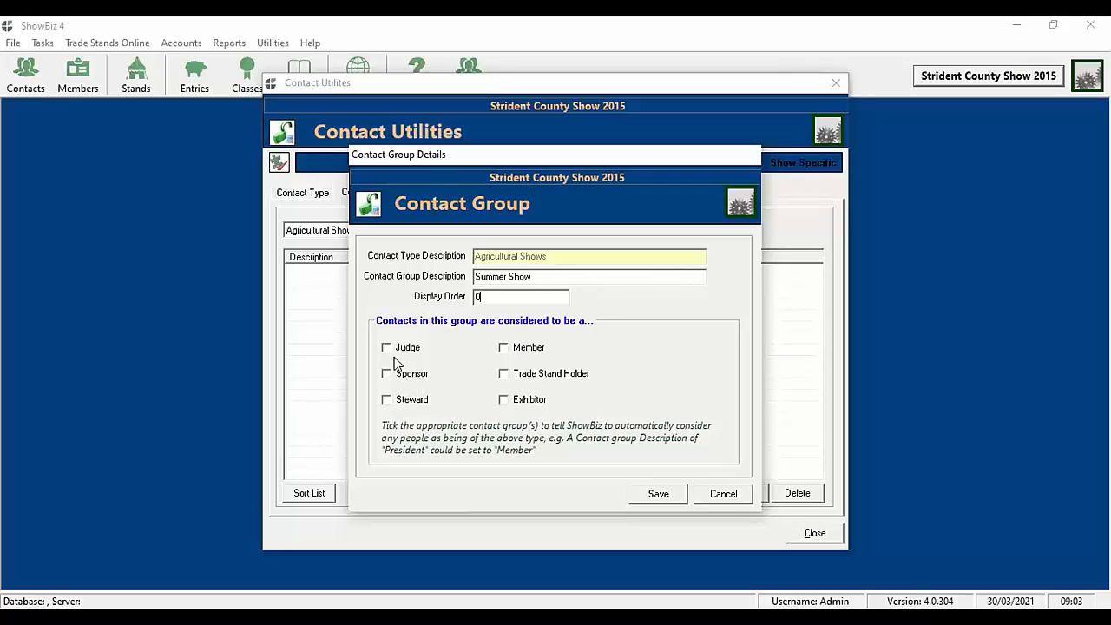
left_click(664, 492)
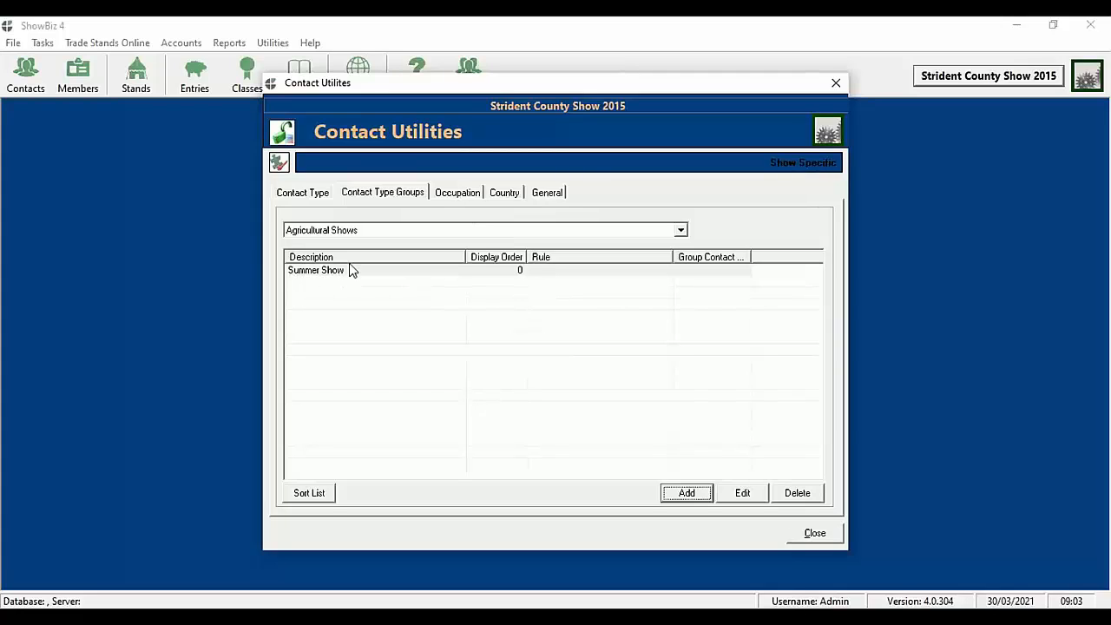
Step: Add the occupation "Director" to the contact occupations and select its entry
left_click(448, 194)
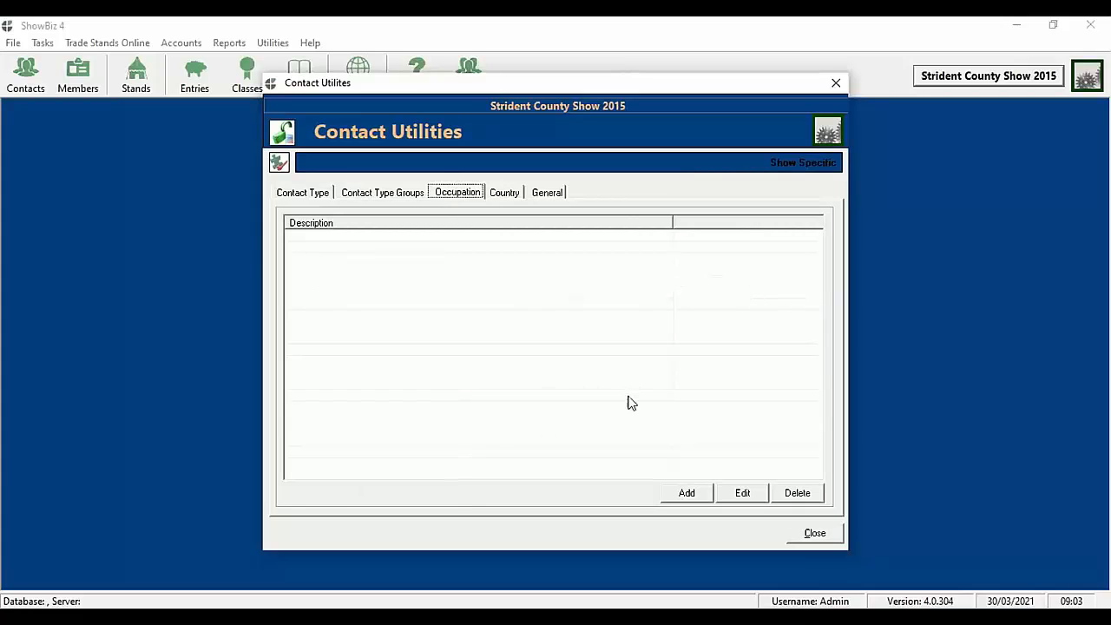
left_click(695, 496)
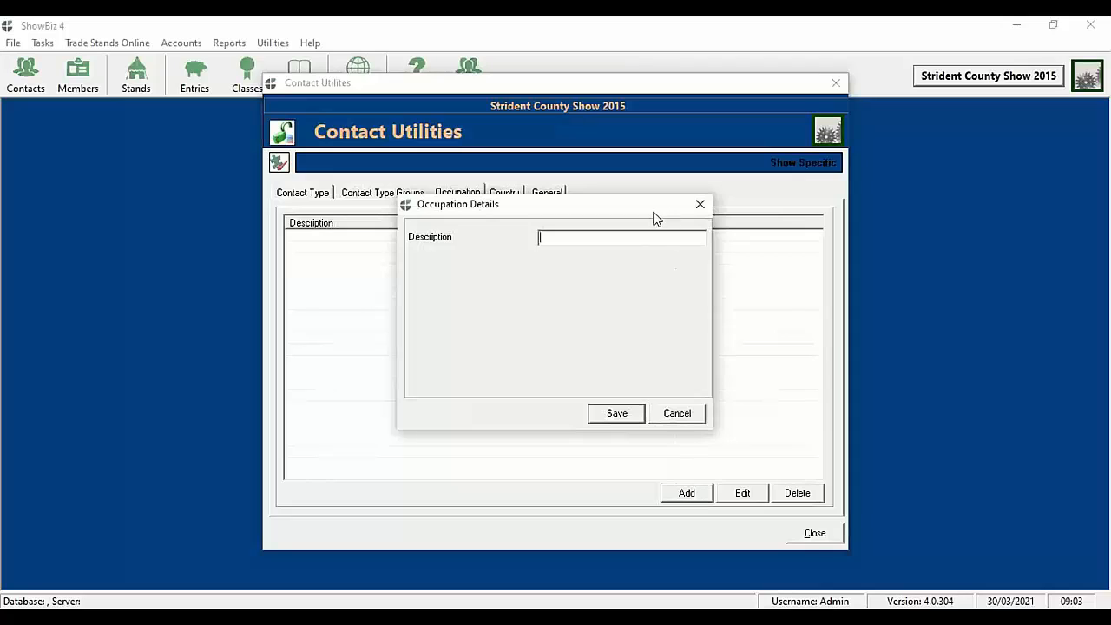
type("Director")
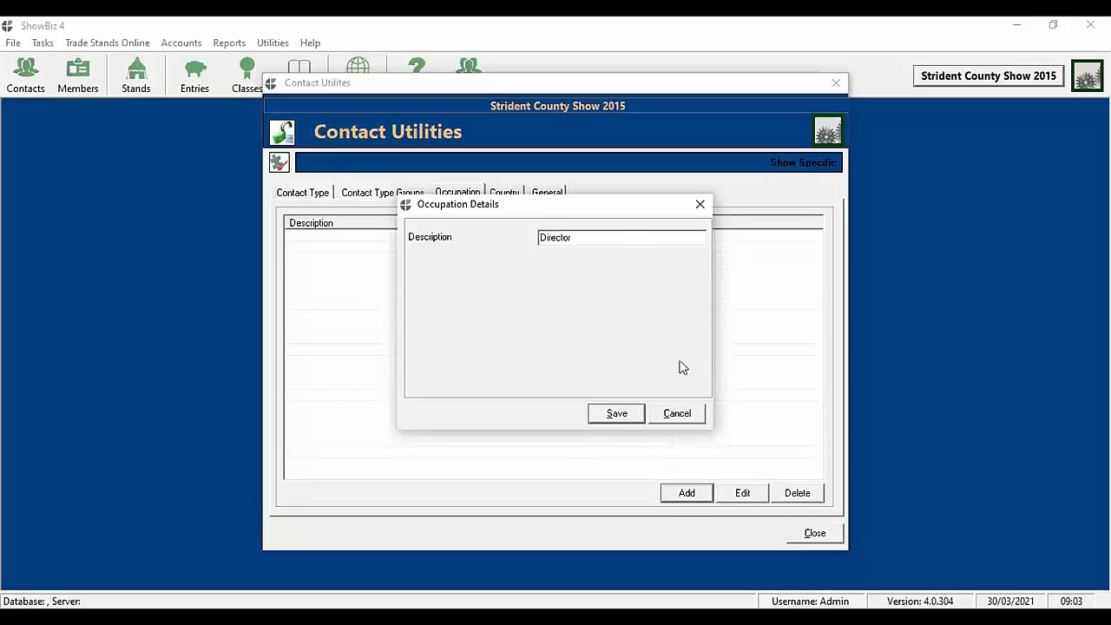
left_click(617, 413)
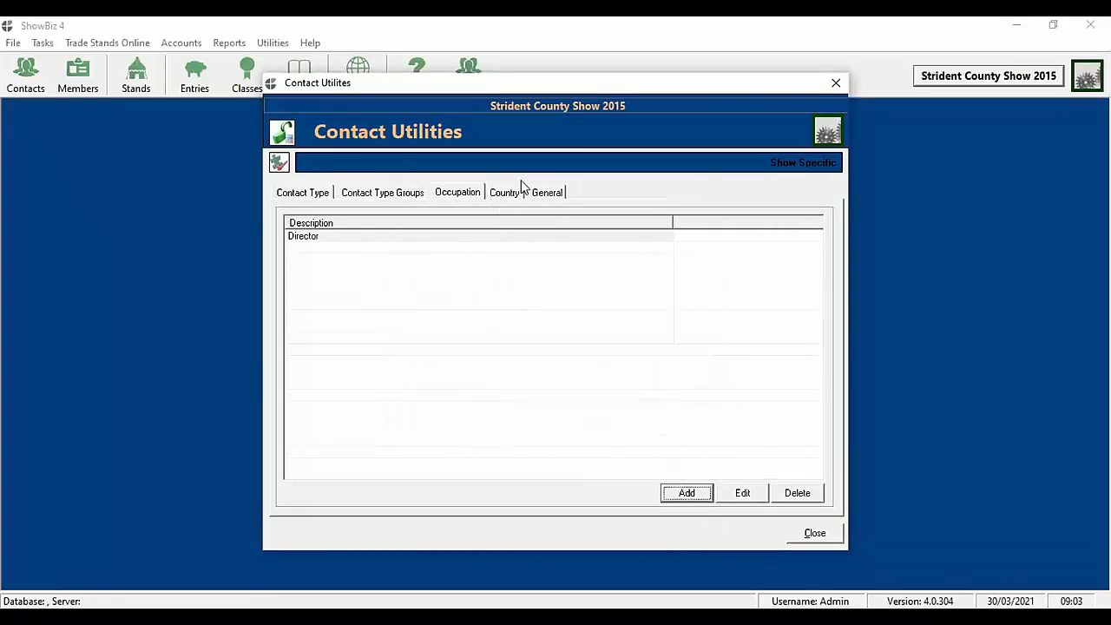
left_click(313, 243)
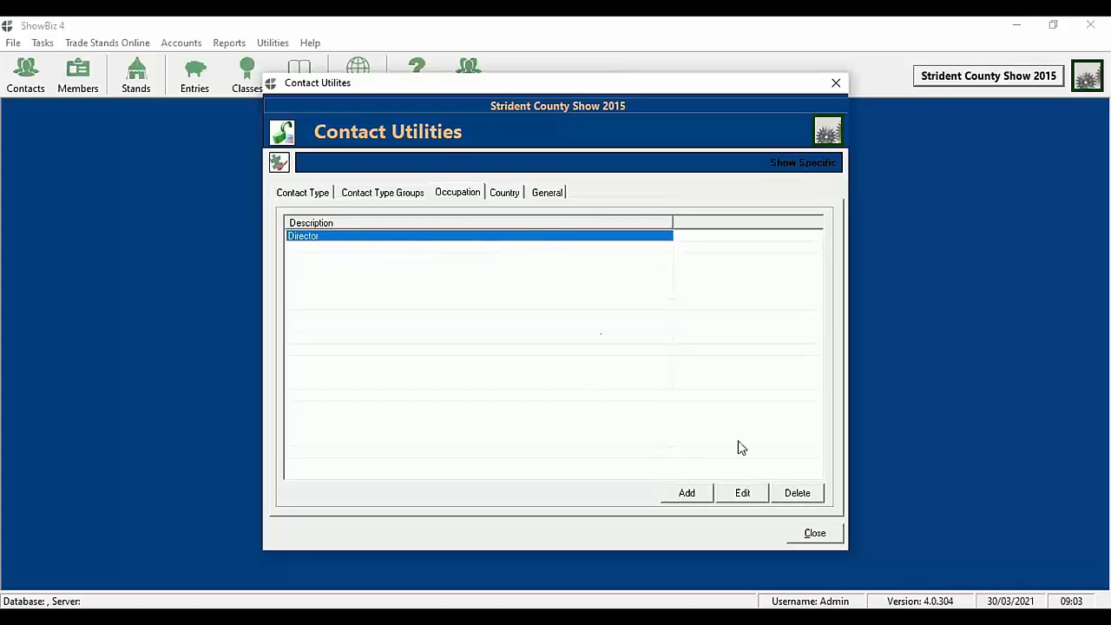
Step: Review the contact country list and choose <Intelligent Default> as the default salutation
left_click(505, 192)
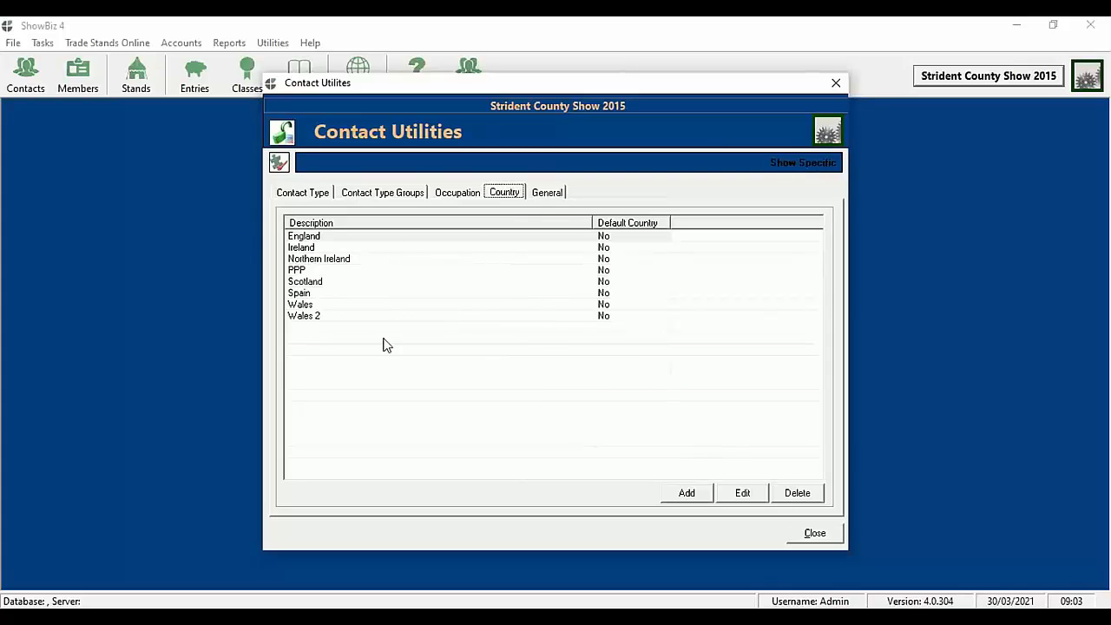
left_click(538, 198)
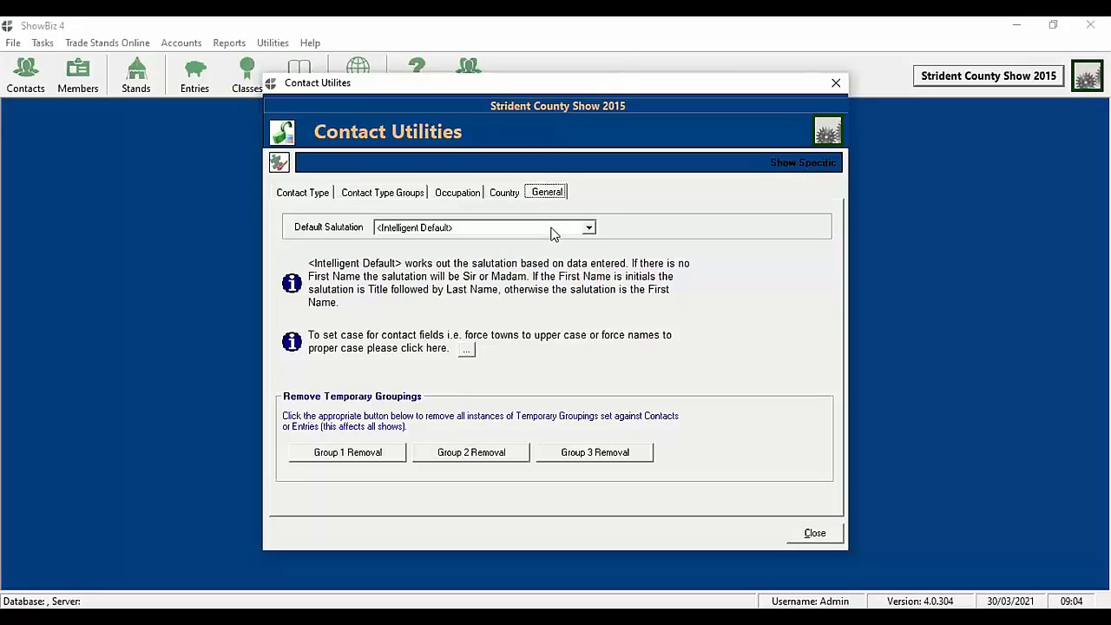
left_click(552, 228)
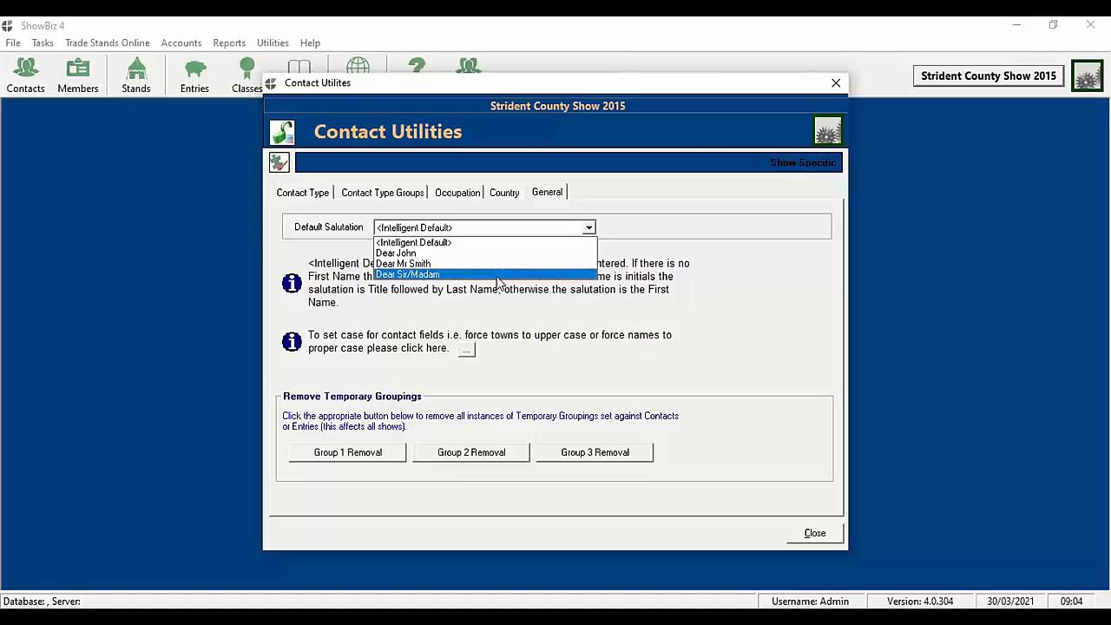
left_click(484, 244)
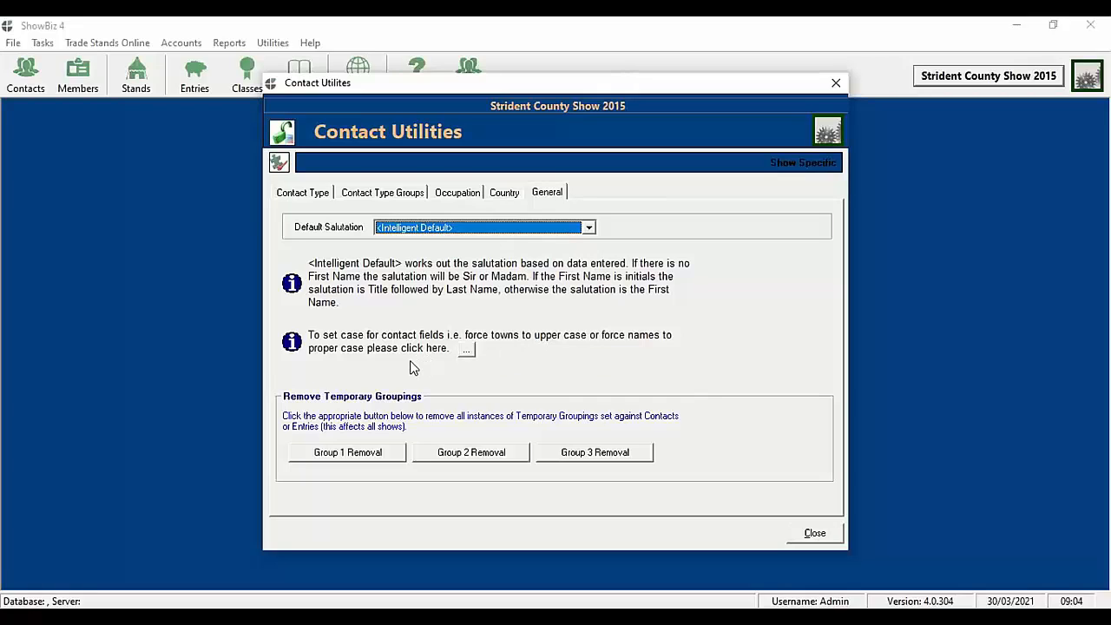
Step: Examine the contact field case conversions, including the Title case options and the proper case exceptions, and close Contact Utilities
left_click(467, 352)
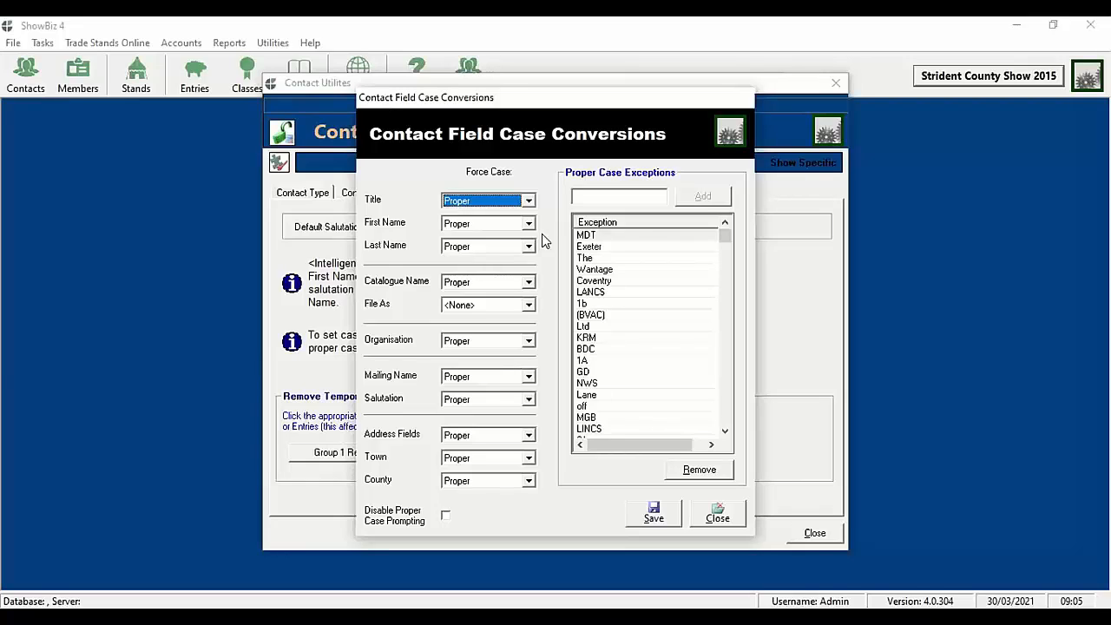
left_click(485, 208)
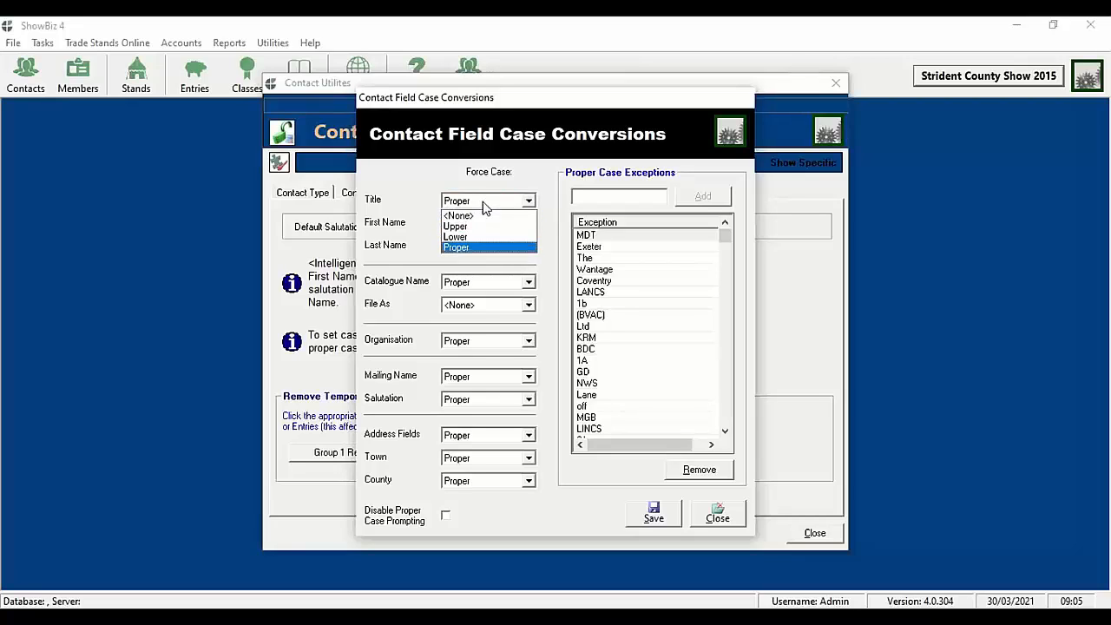
left_click(485, 206)
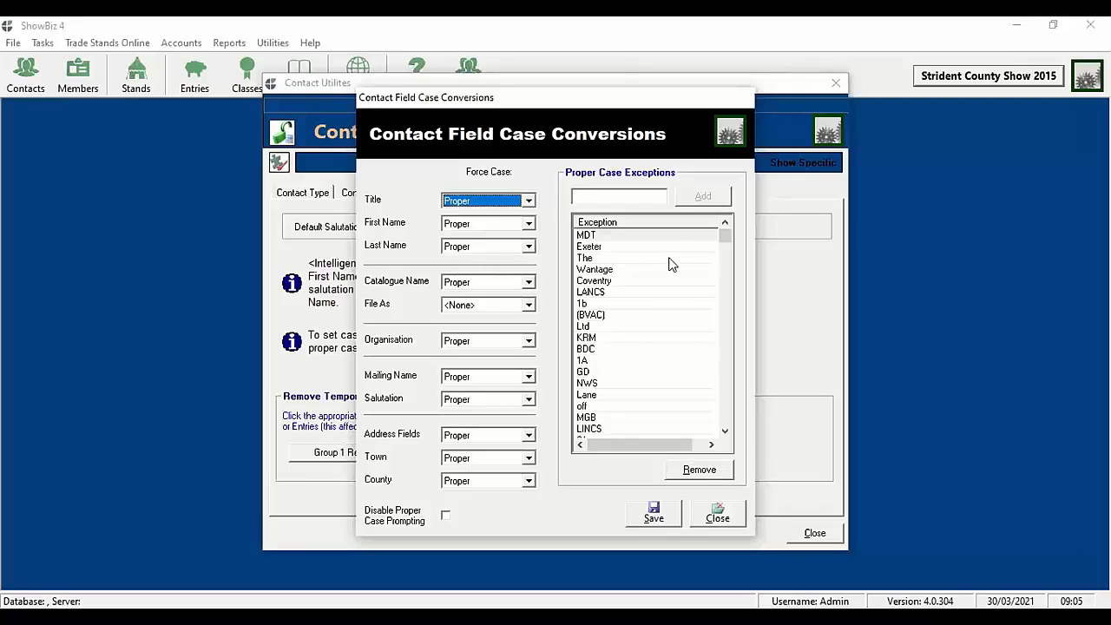
left_click(657, 198)
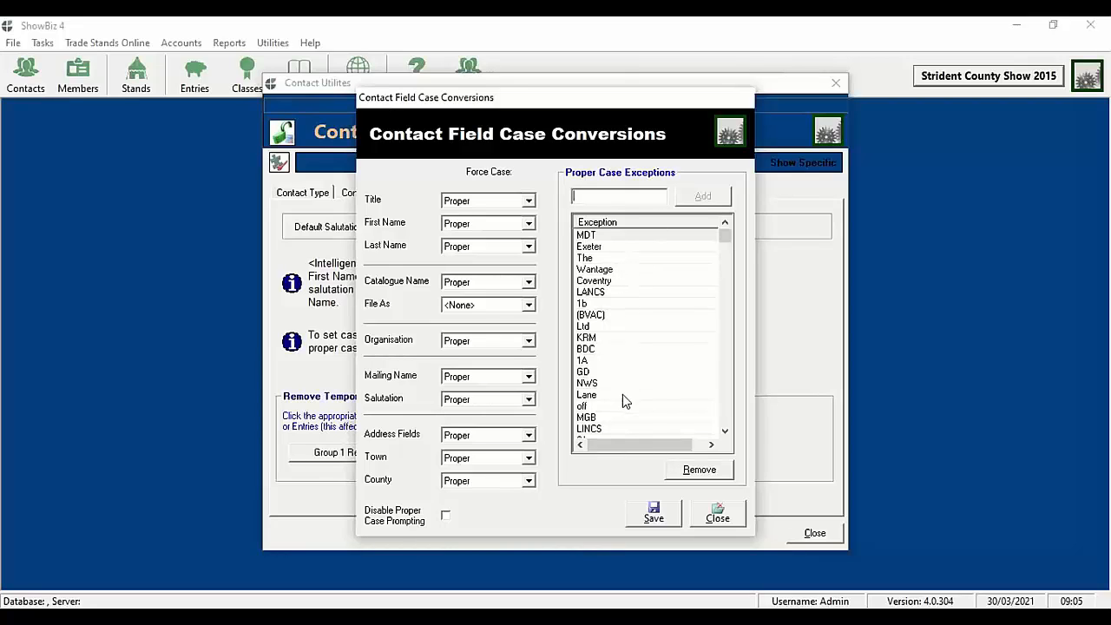
left_click_drag(724, 247, 726, 265)
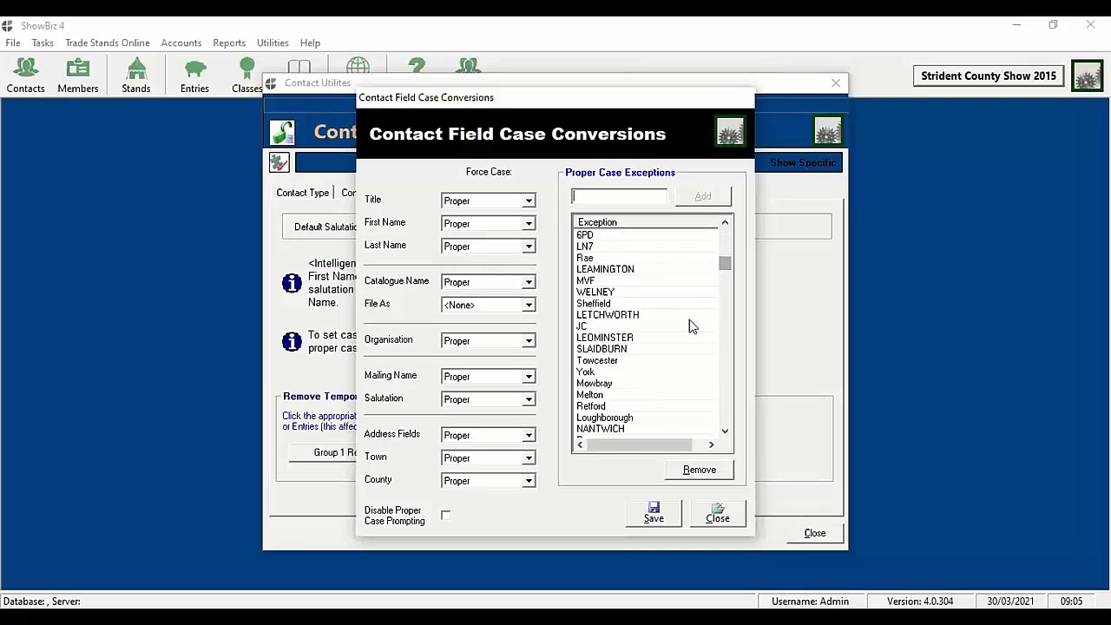
left_click(727, 273)
left_click_drag(728, 268, 731, 232)
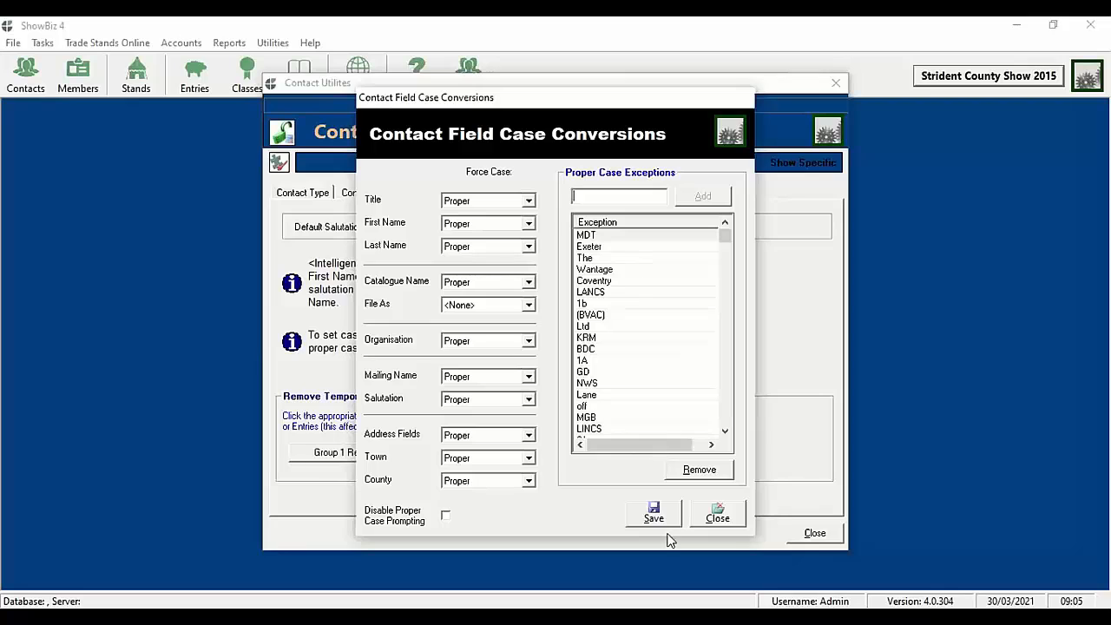
left_click(719, 517)
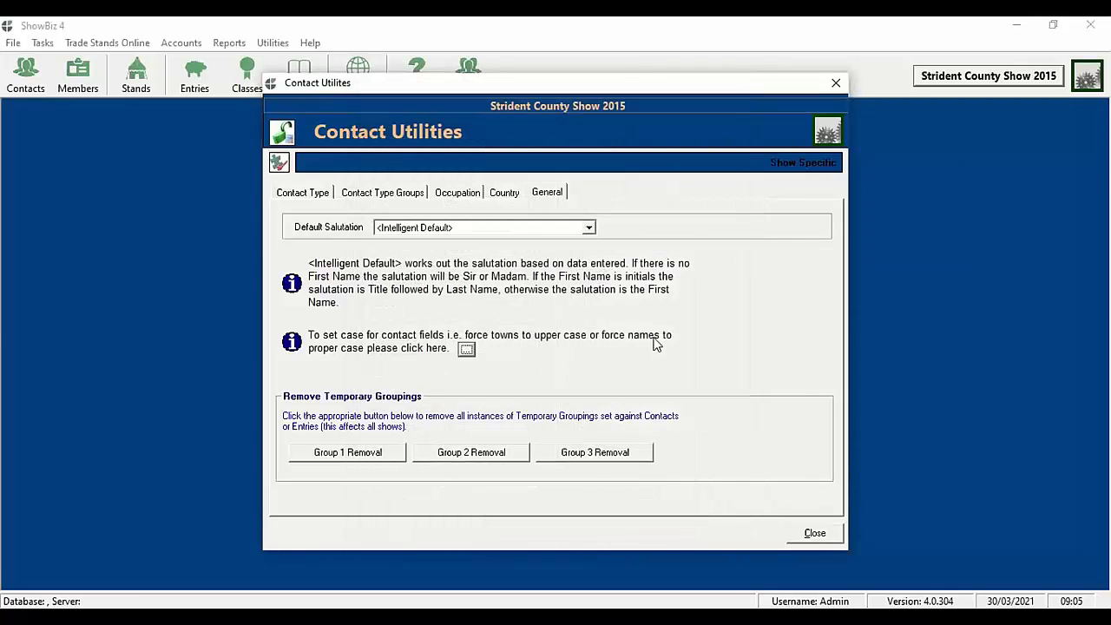
left_click(794, 539)
Step: Open Contacts Case Conversion directly from the contact utilities, view its settings and close it
left_click(276, 43)
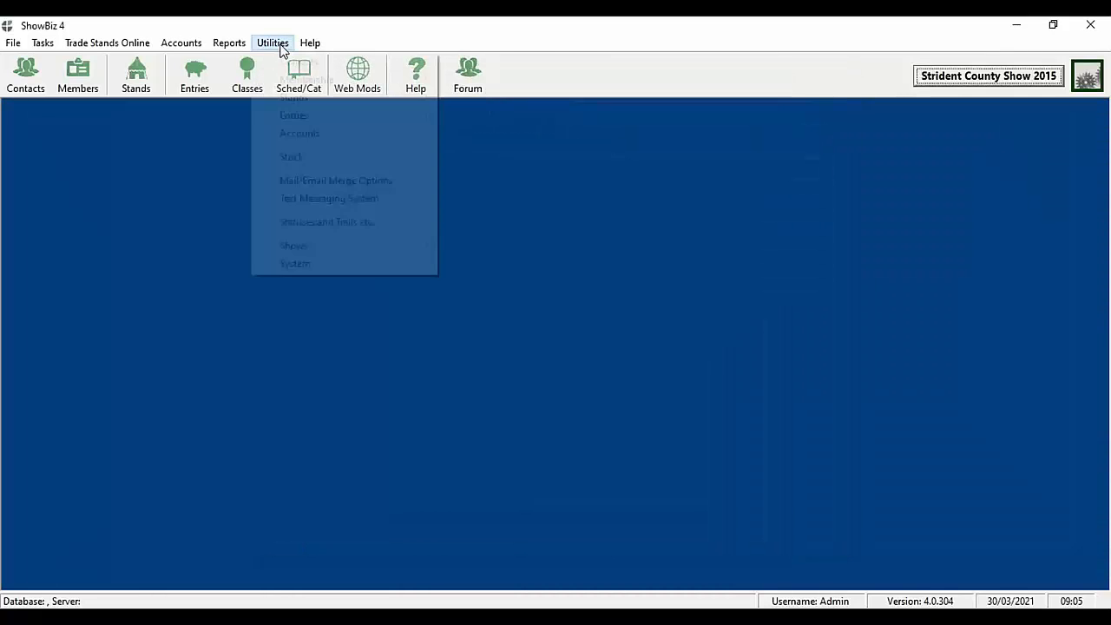
mouse_move(285, 66)
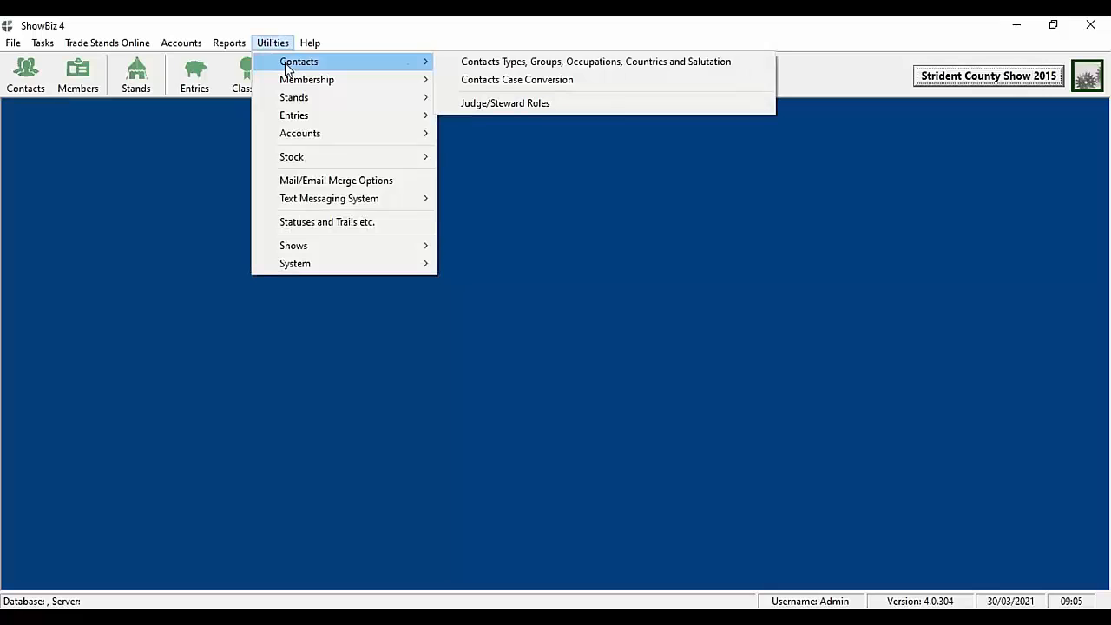
left_click(484, 83)
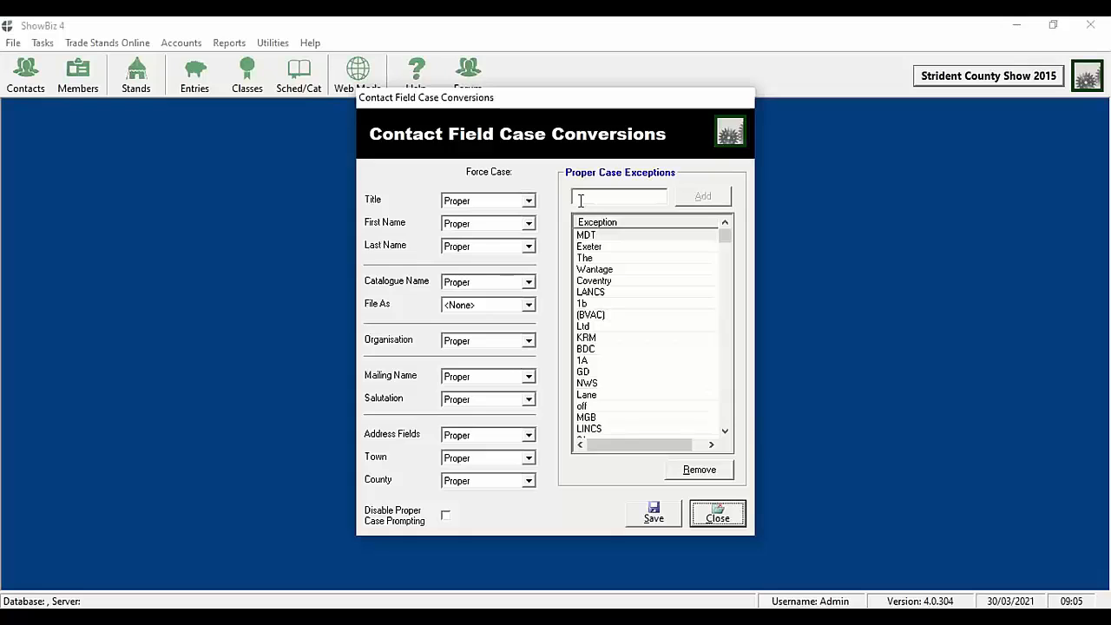
left_click(718, 514)
Step: Open the Judge/Steward Roles list from the contact utilities to view the roles and sub roles
left_click(272, 43)
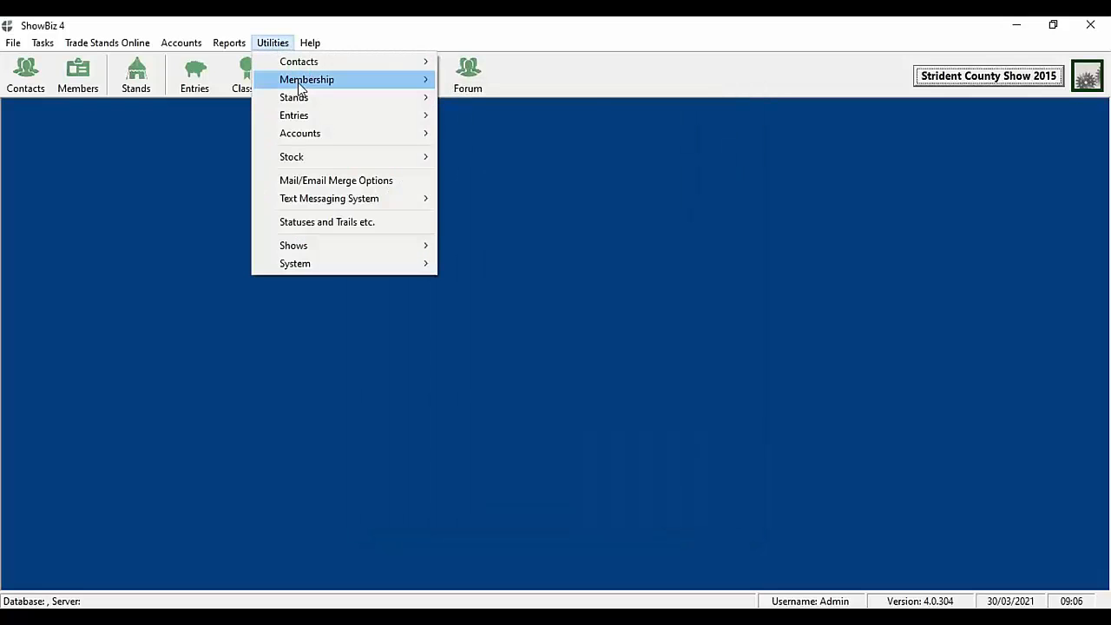
mouse_move(317, 67)
left_click(496, 103)
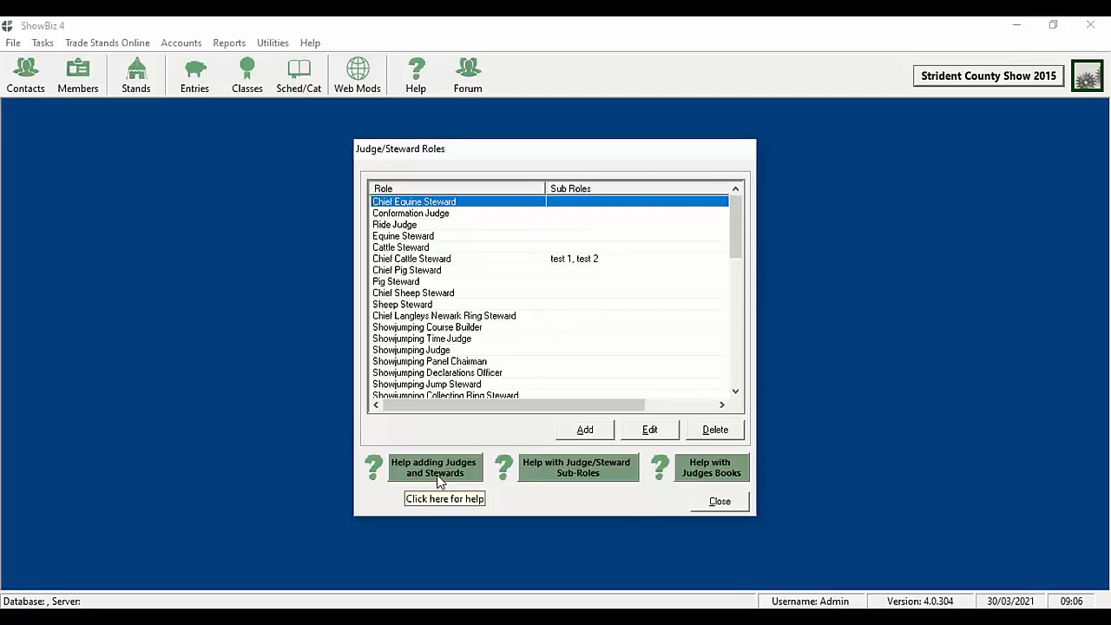
Step: Close the role list, search the Contacts Manager by the contact's postcode and reset the filters
left_click(719, 505)
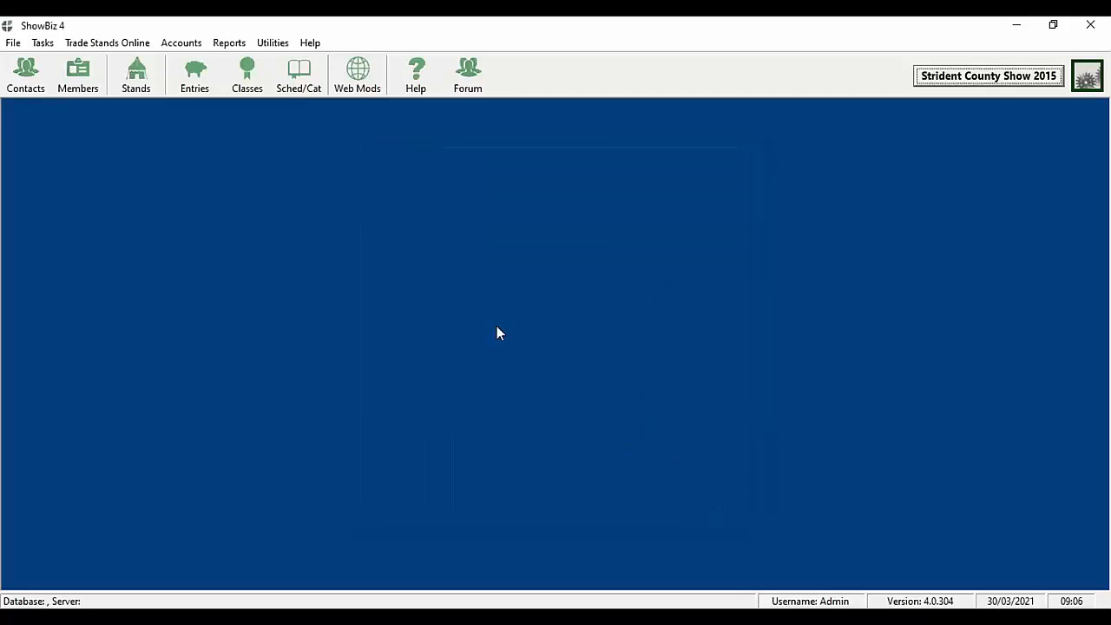
left_click(24, 76)
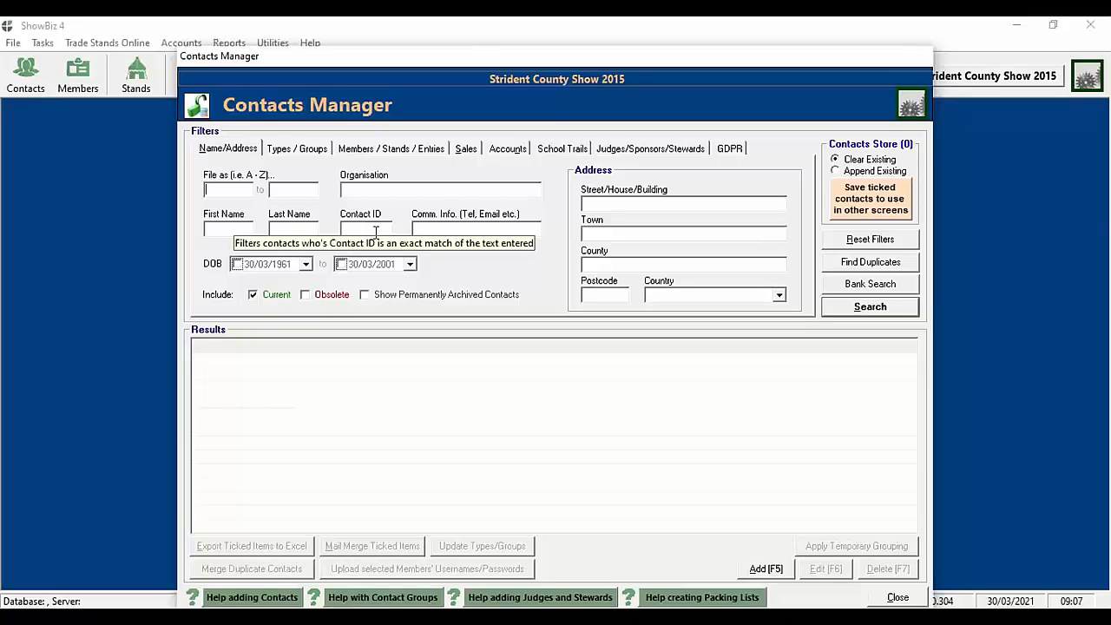
left_click(611, 295)
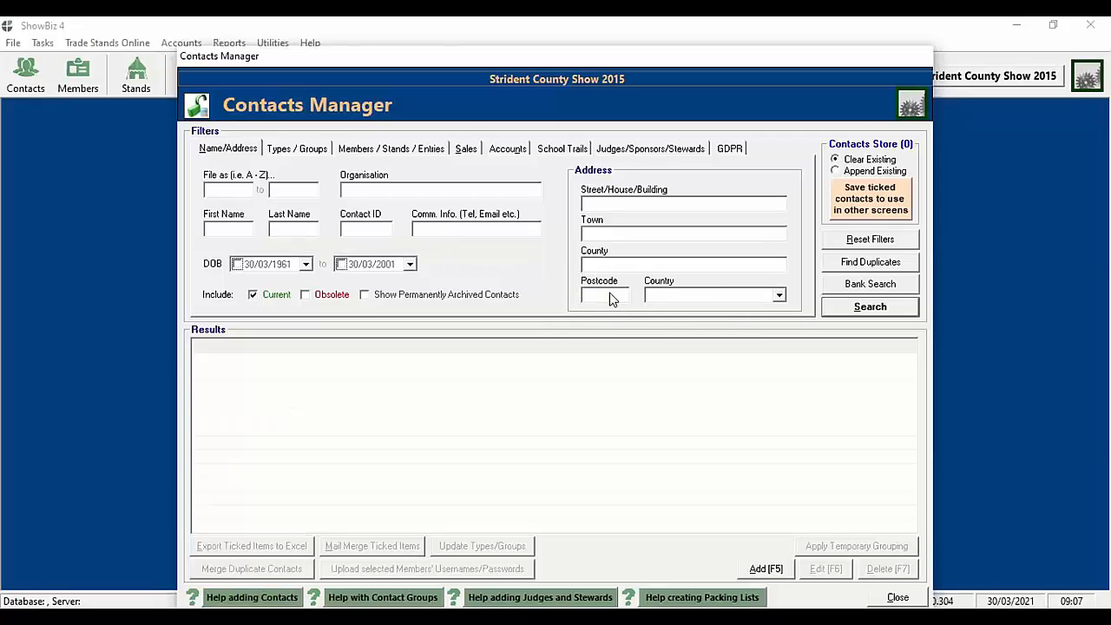
type("ip6 0ae")
key("Return")
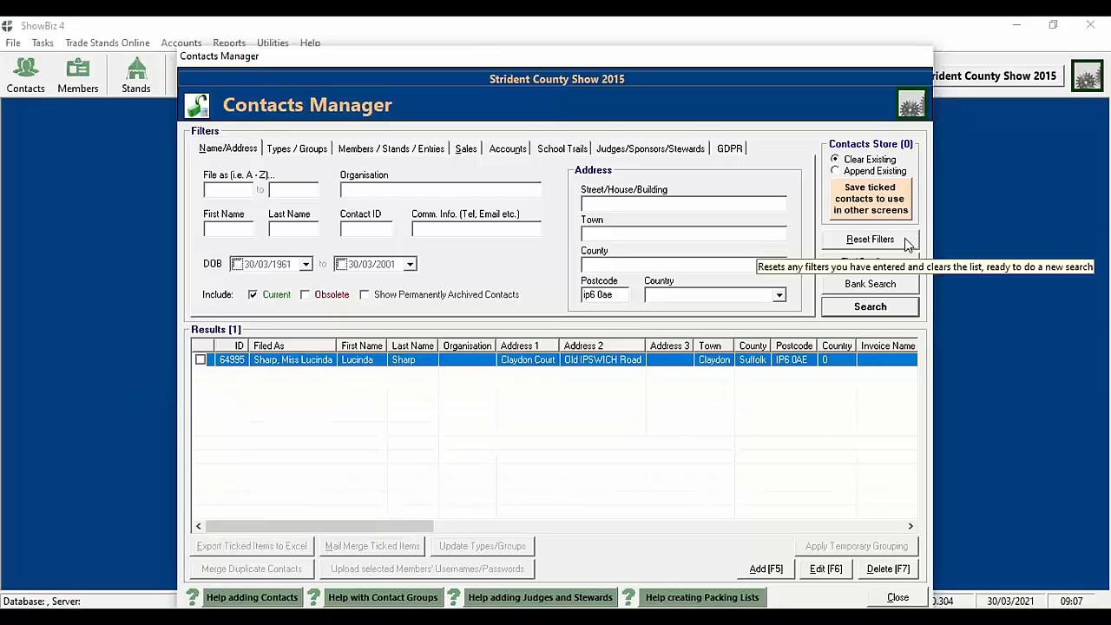
left_click(871, 240)
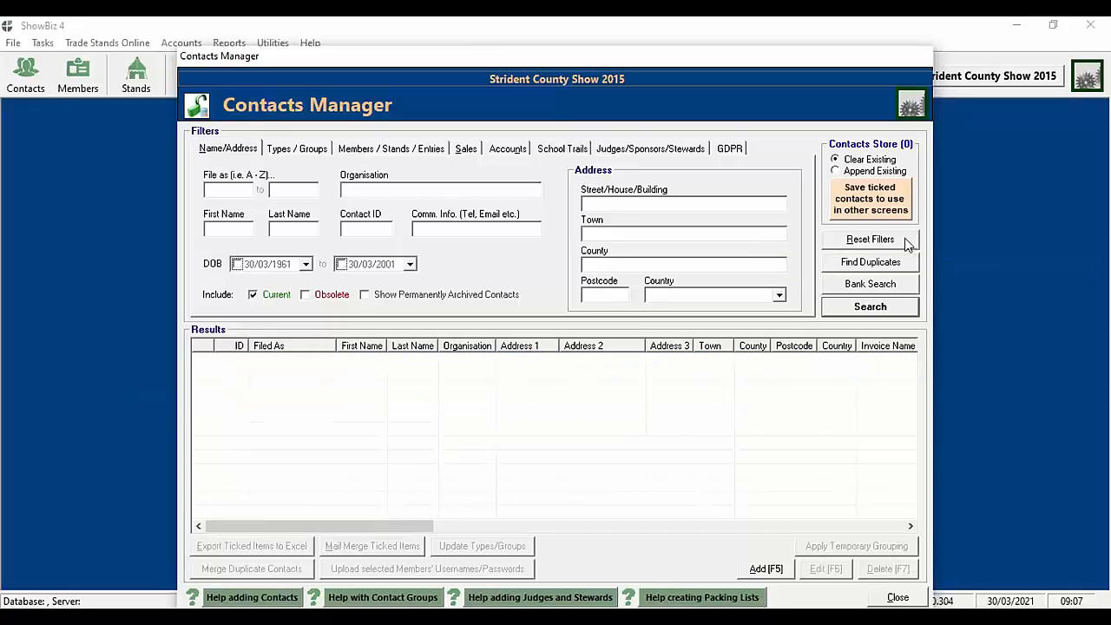
Step: Try to find duplicate contacts using the First Name, Last Name search type
left_click(872, 267)
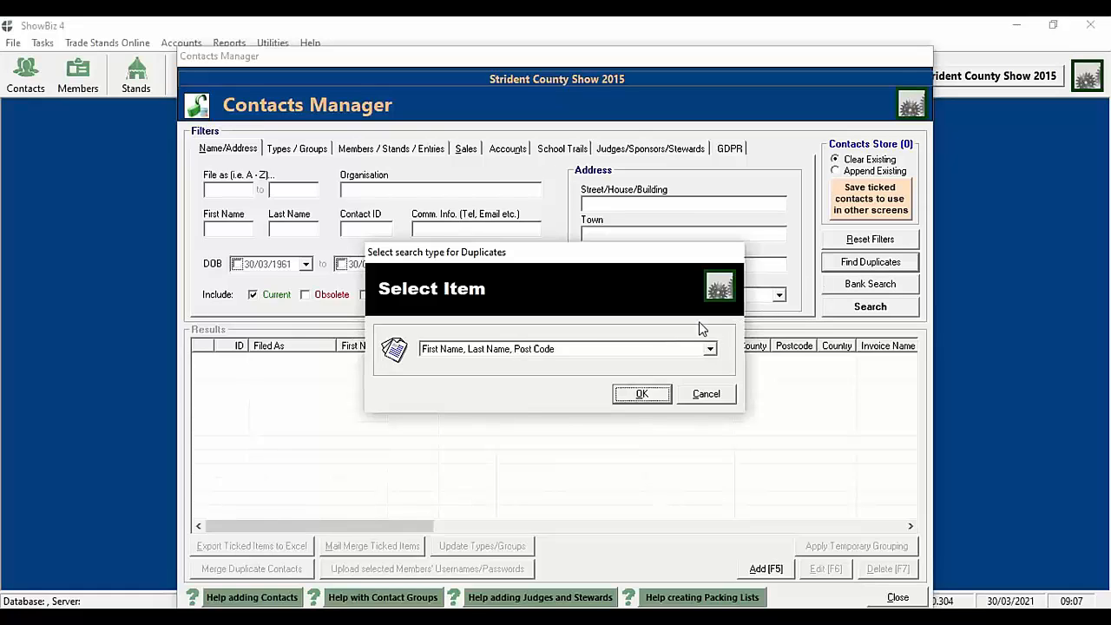
left_click(522, 349)
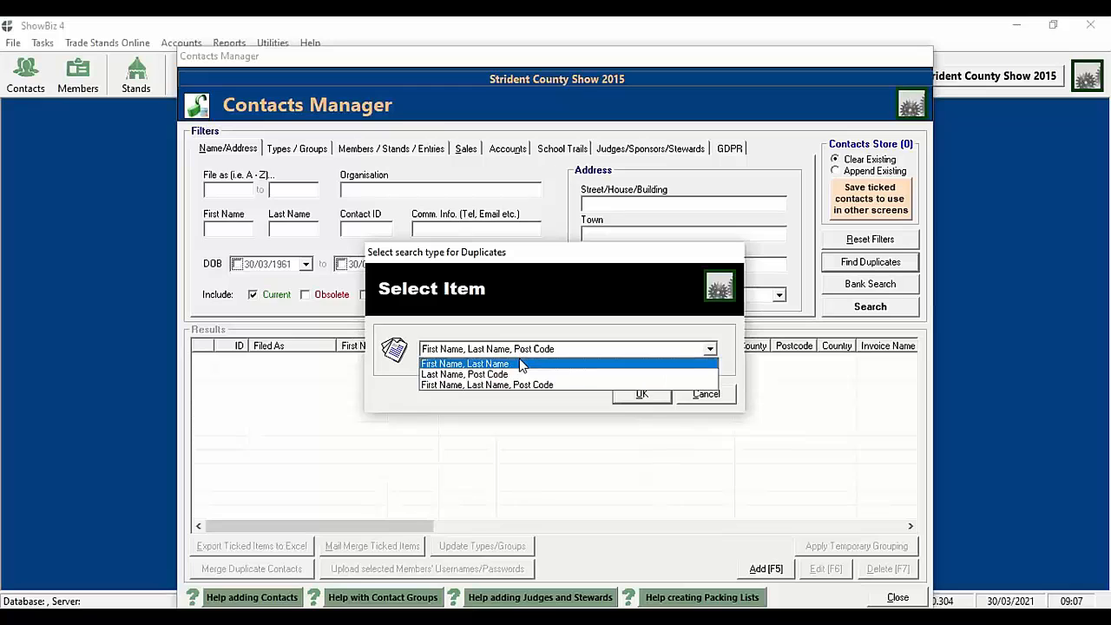
left_click(521, 364)
left_click(631, 396)
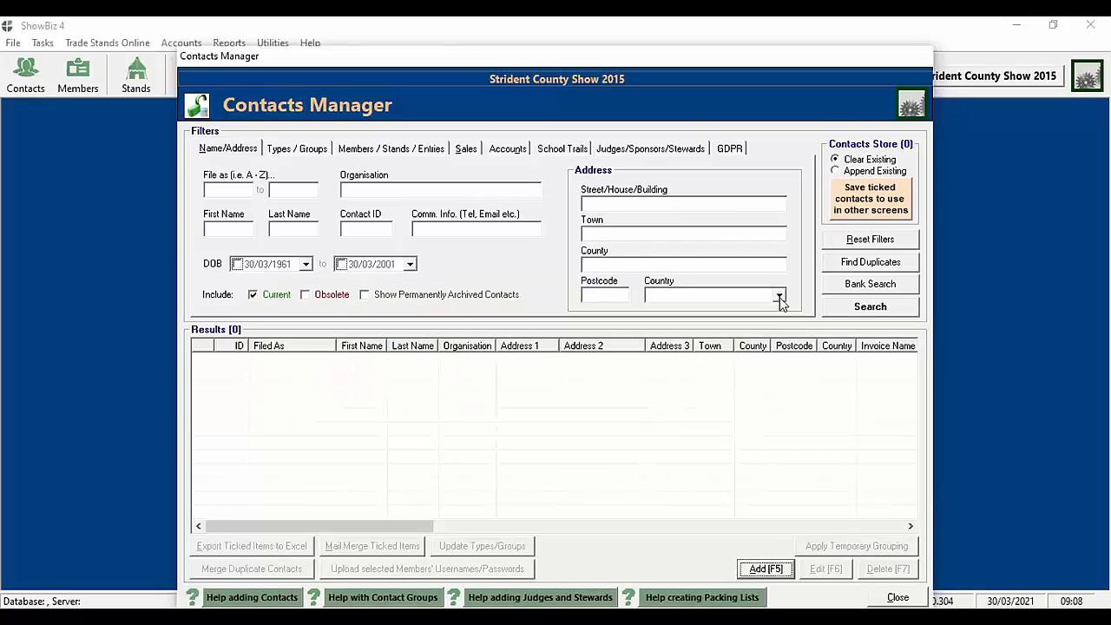
Step: Run the duplicate contact search again by First Name, Last Name and browse the matching records
left_click(885, 263)
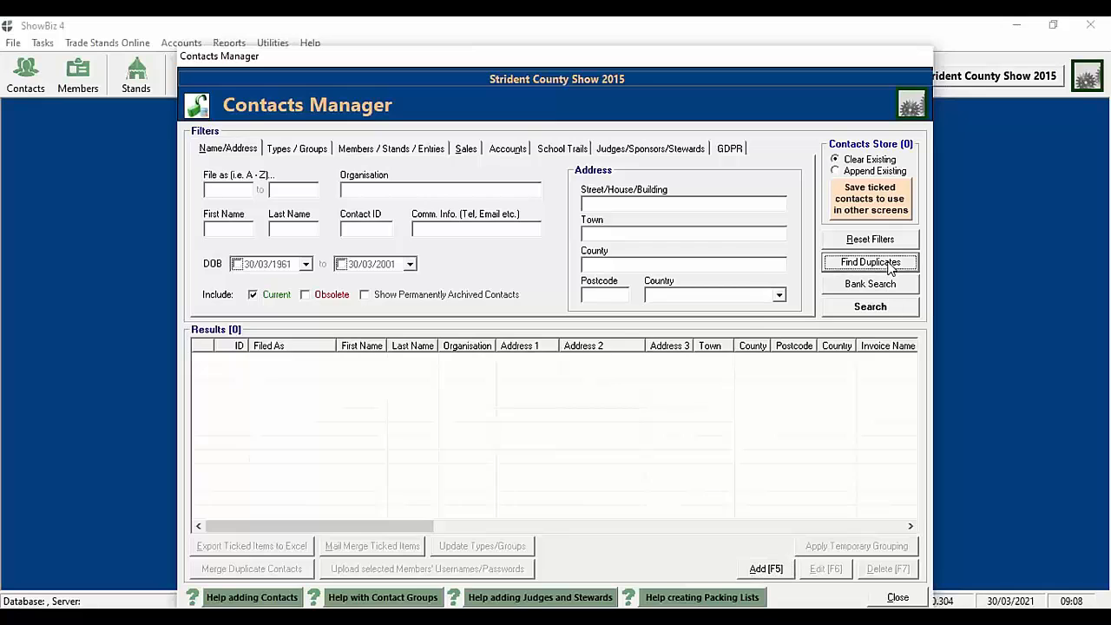
left_click(652, 349)
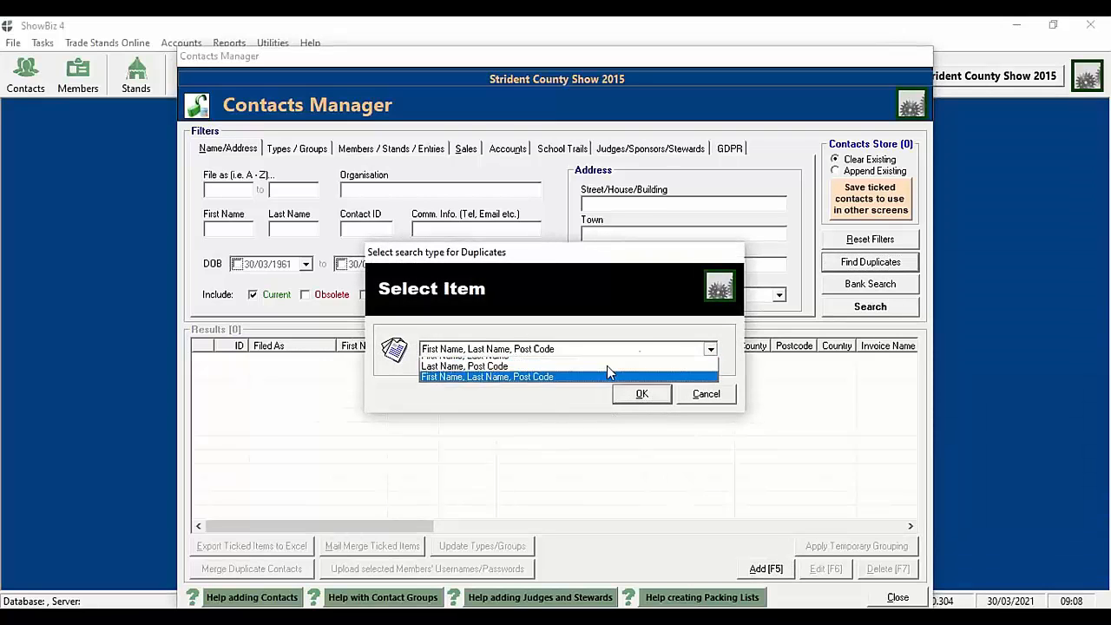
left_click(547, 365)
left_click(640, 395)
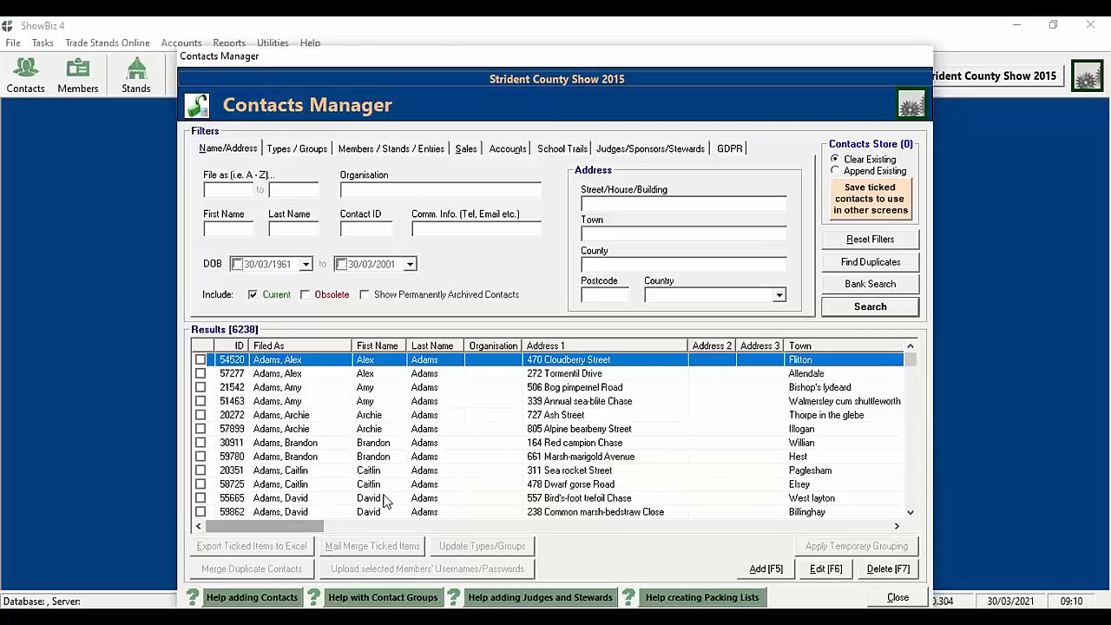
scroll(415, 462, "down", 1)
scroll(415, 462, "down", 3)
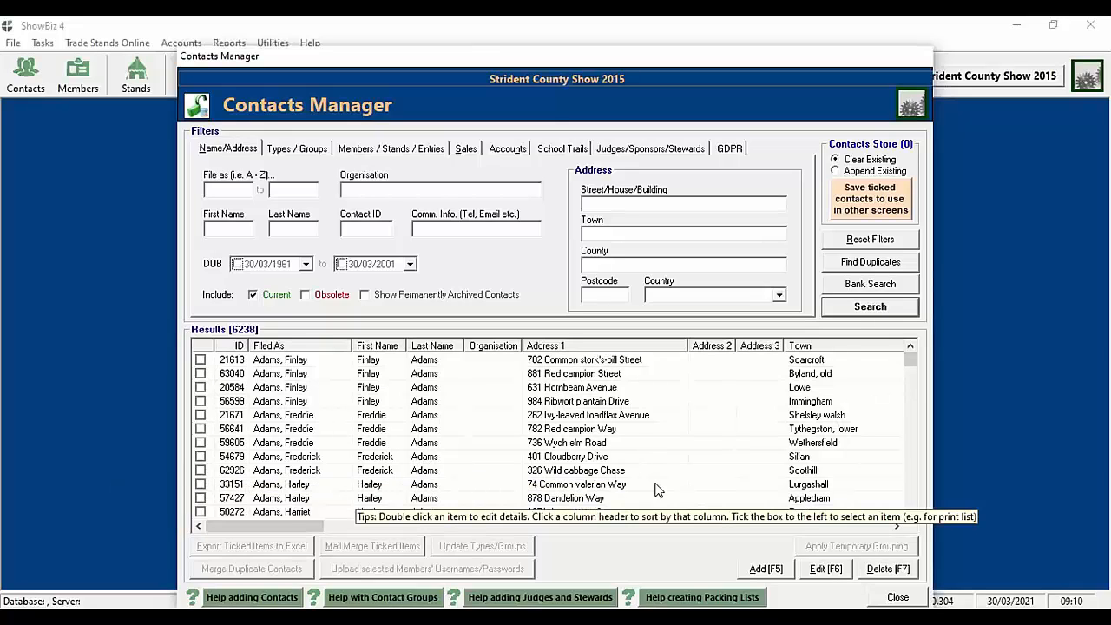
scroll(657, 486, "down", 1)
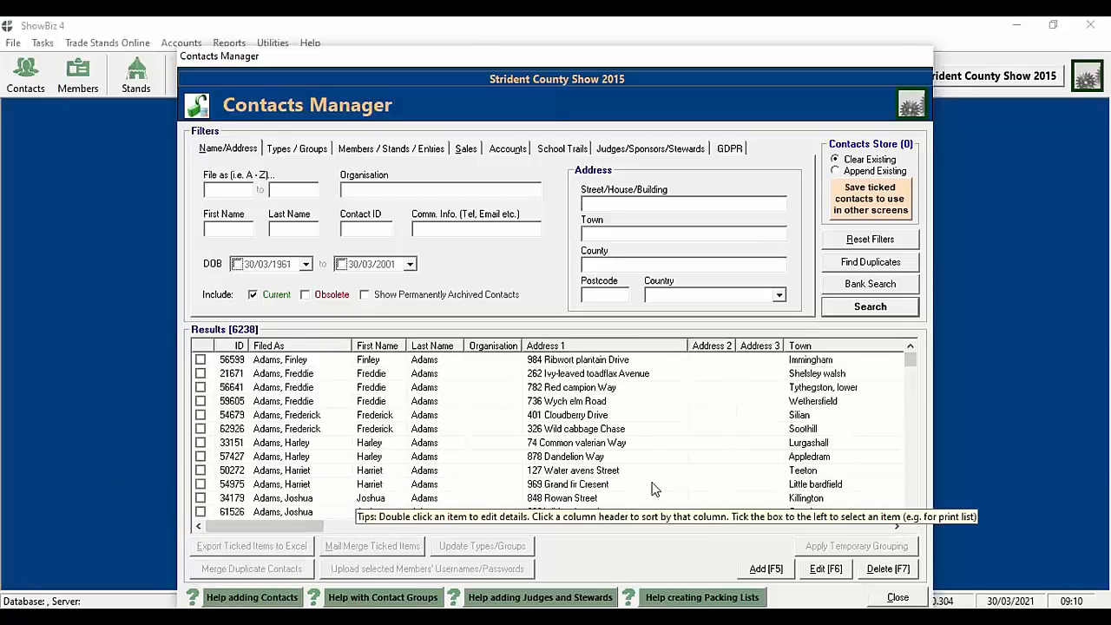
Step: Tick two duplicate records with the same name as merge candidates, and untick both
left_click(201, 373)
left_click(201, 387)
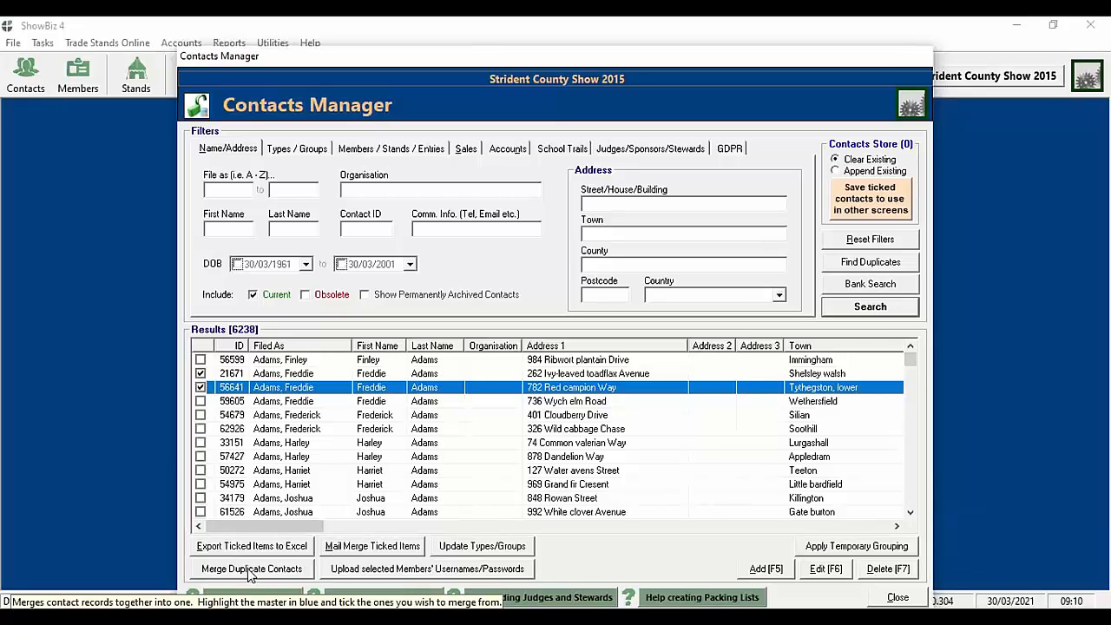
left_click(200, 373)
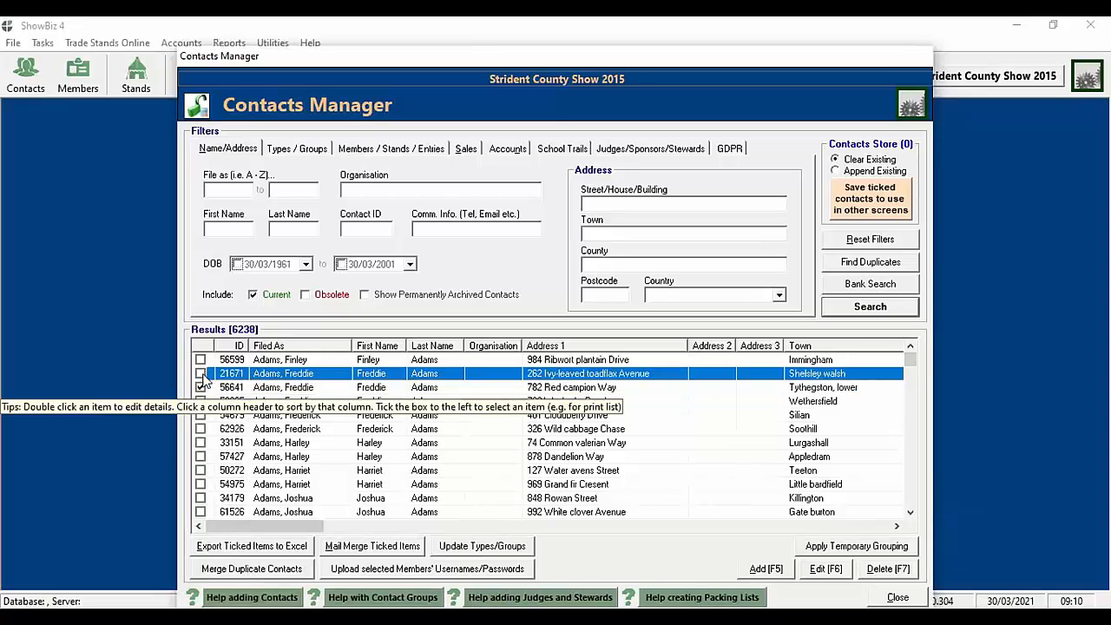
left_click(200, 387)
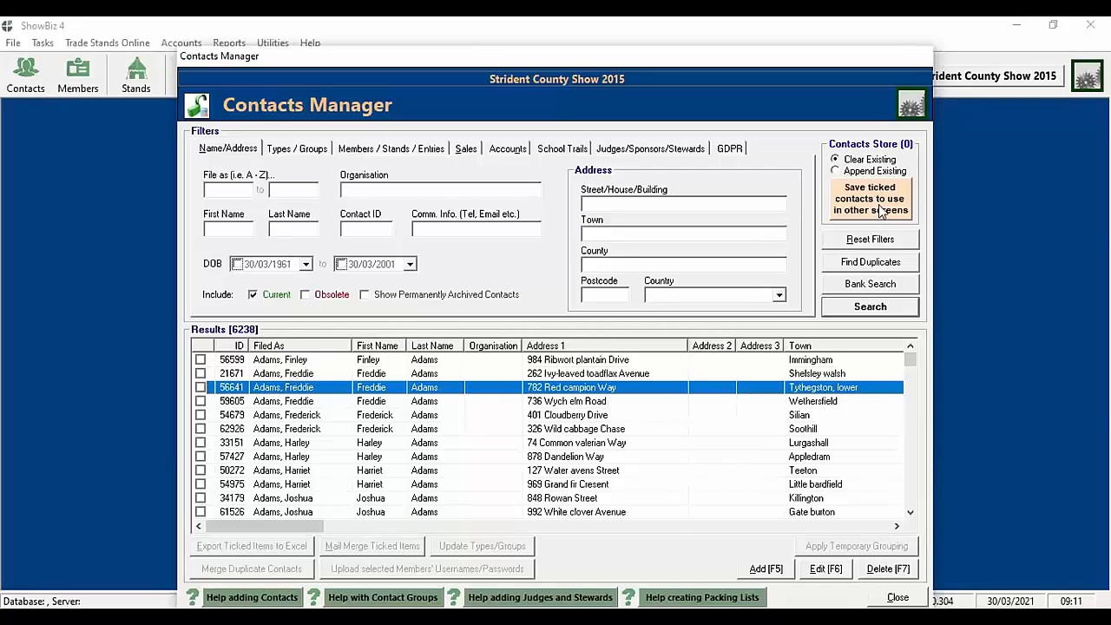
Step: Reset the filters, search by the contact's first name and open the matching contact's details
left_click(871, 242)
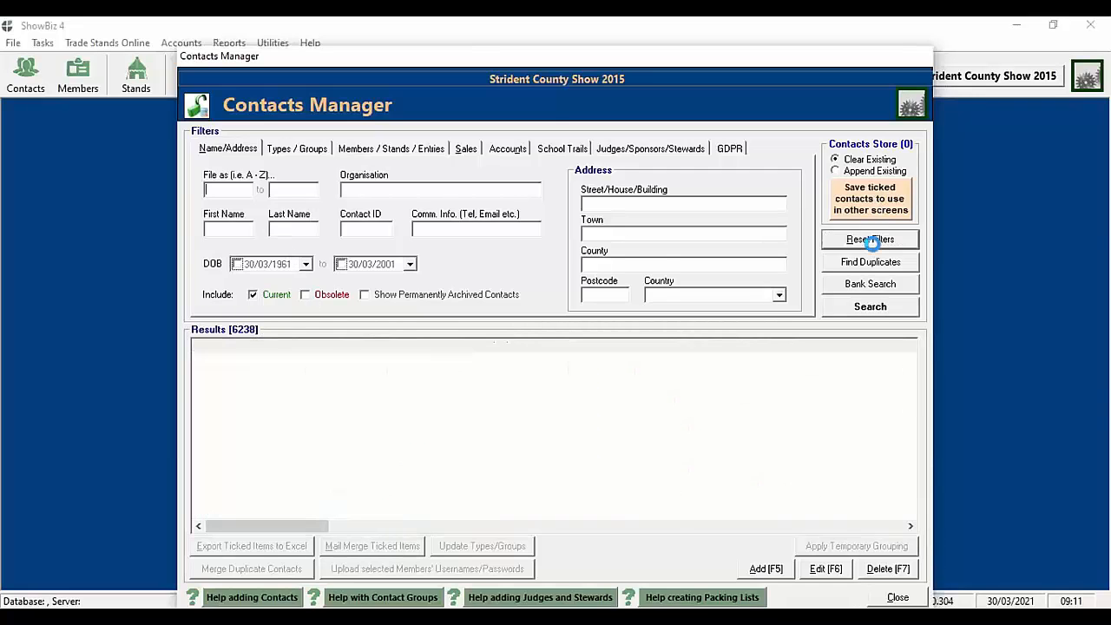
left_click(238, 225)
type("luin")
key("BackSpace")
key("BackSpace")
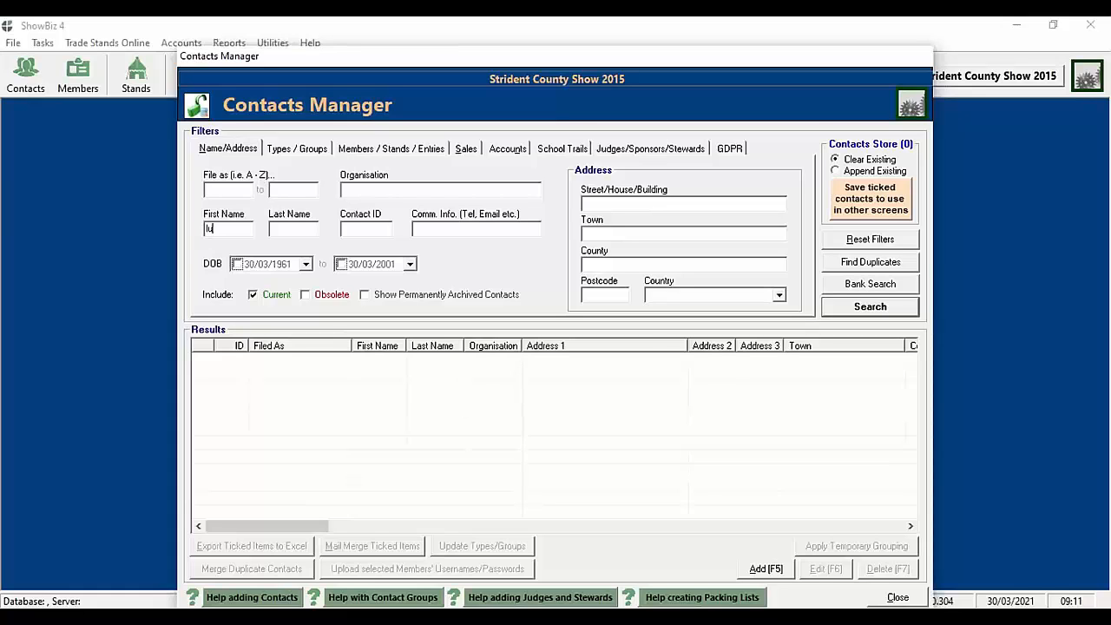
type("cinda")
key("Return")
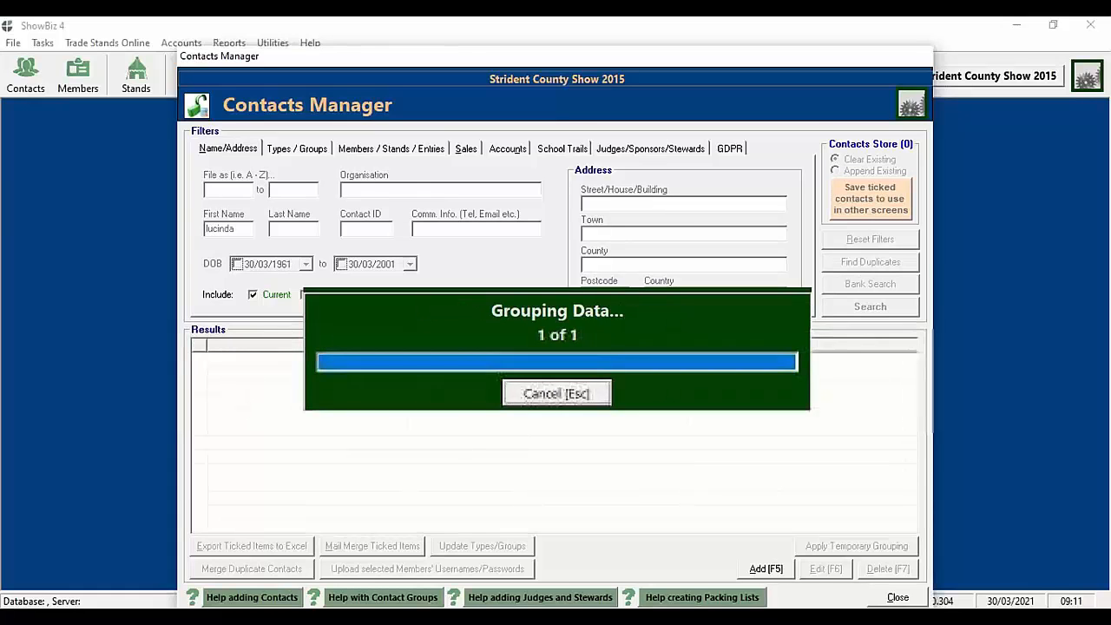
double_click(307, 360)
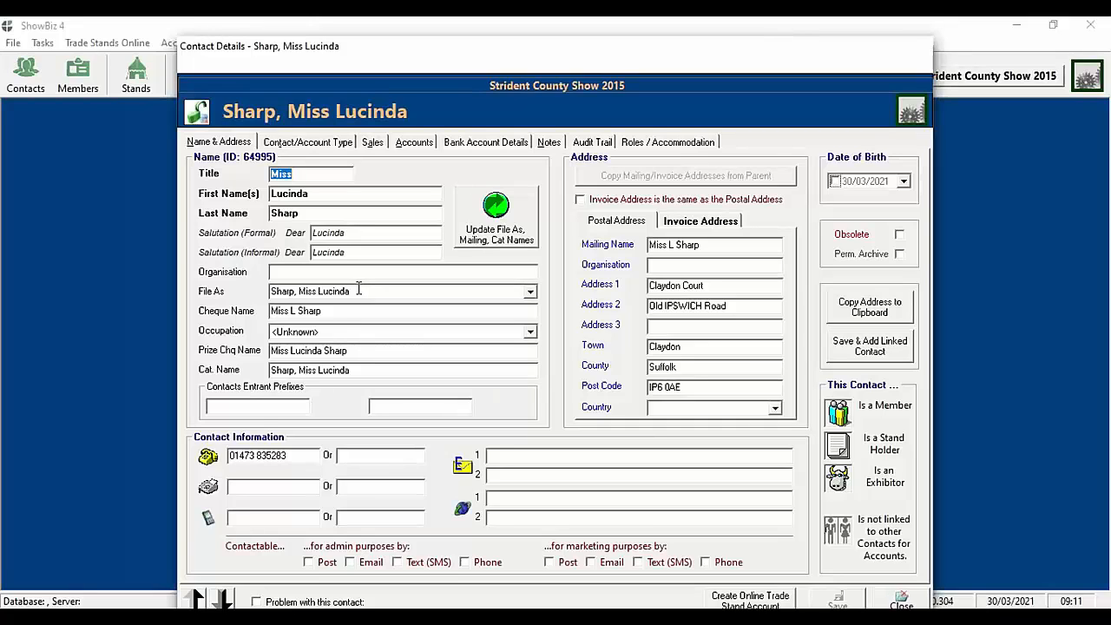
Step: Set the contact's occupation to Director and check the invoice address before returning to the postal address
left_click(530, 293)
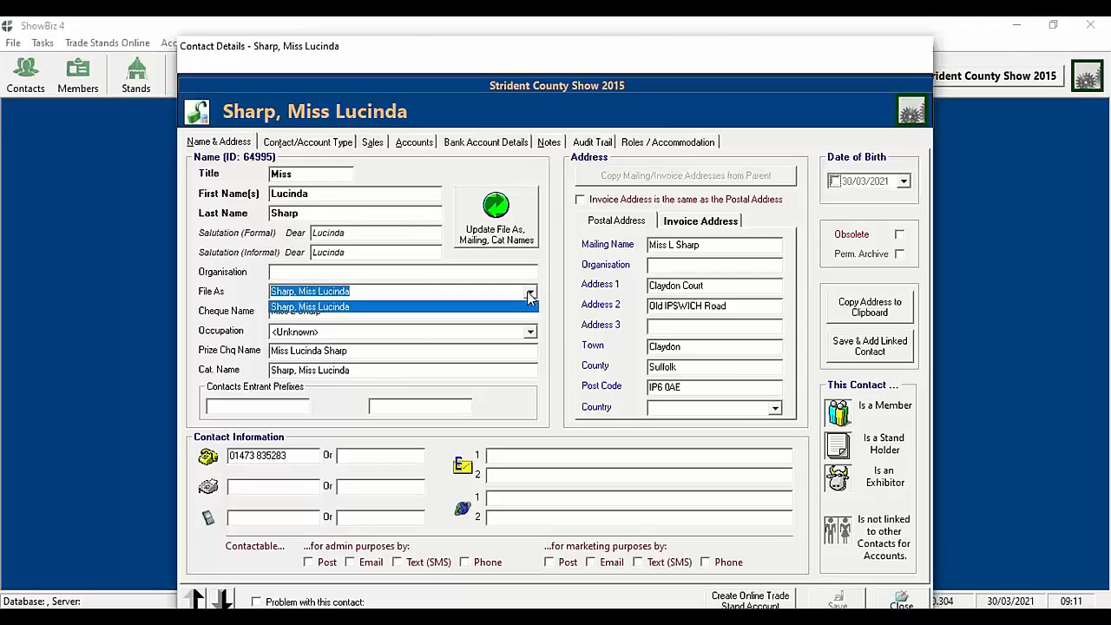
left_click(530, 295)
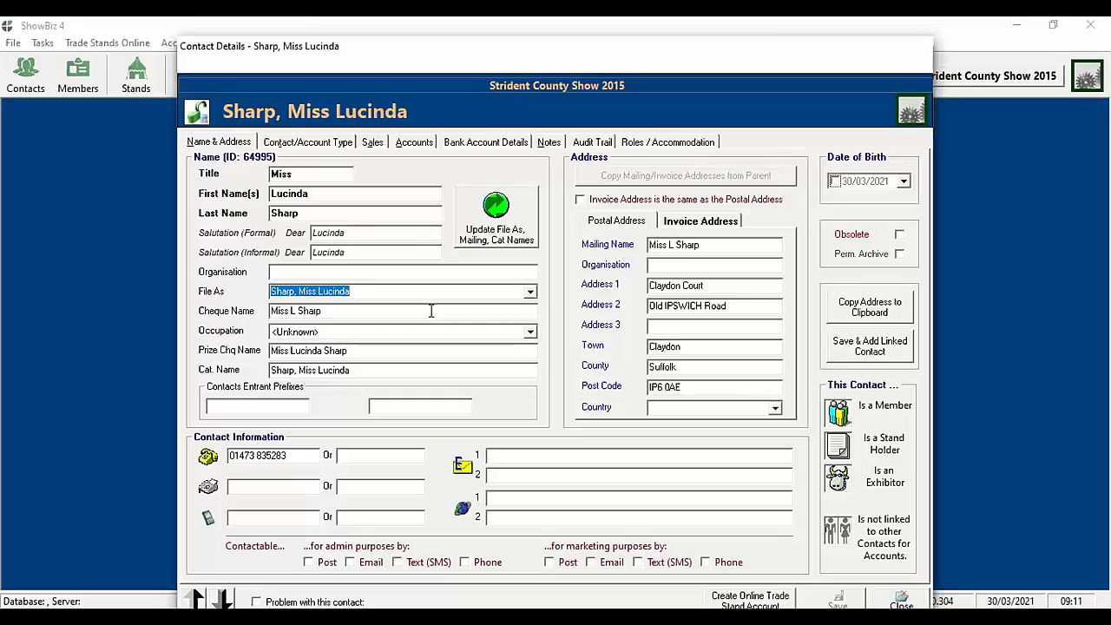
left_click(341, 331)
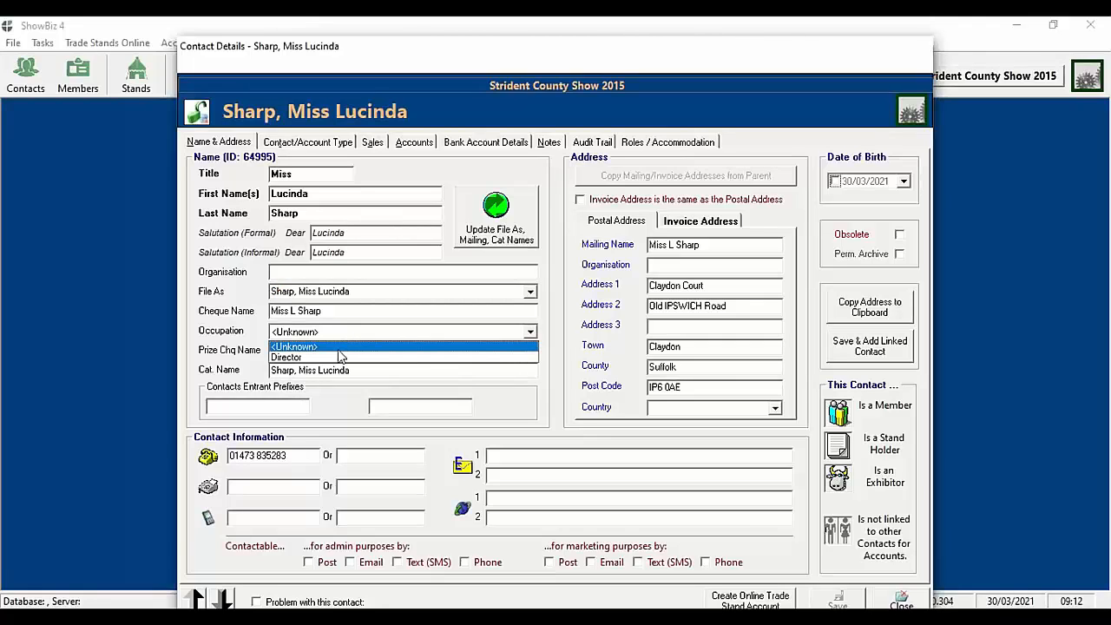
left_click(337, 356)
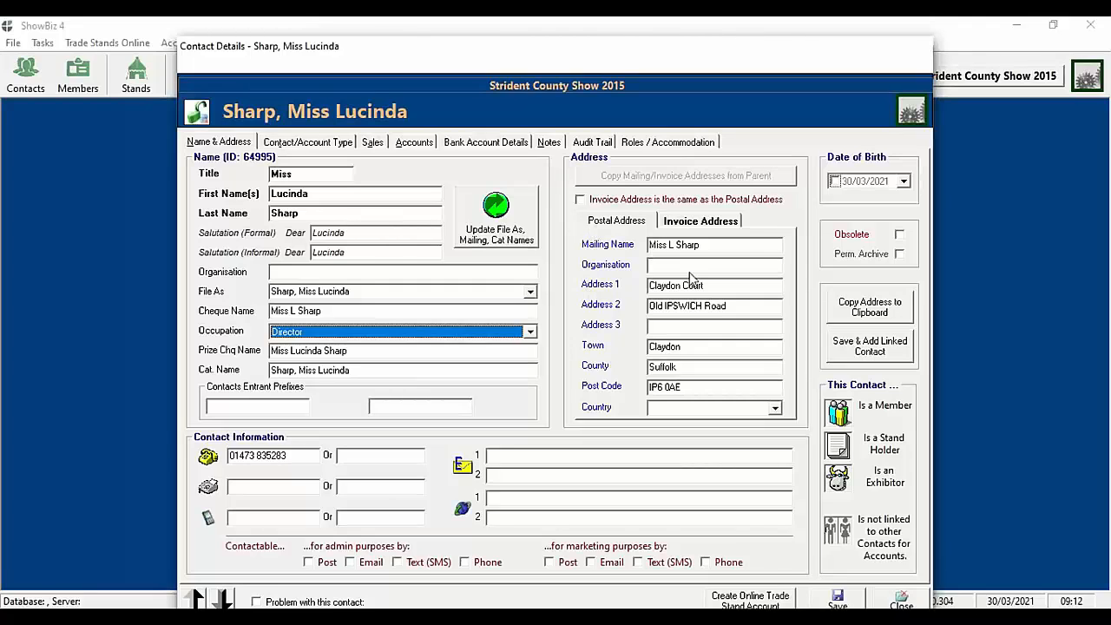
left_click(707, 220)
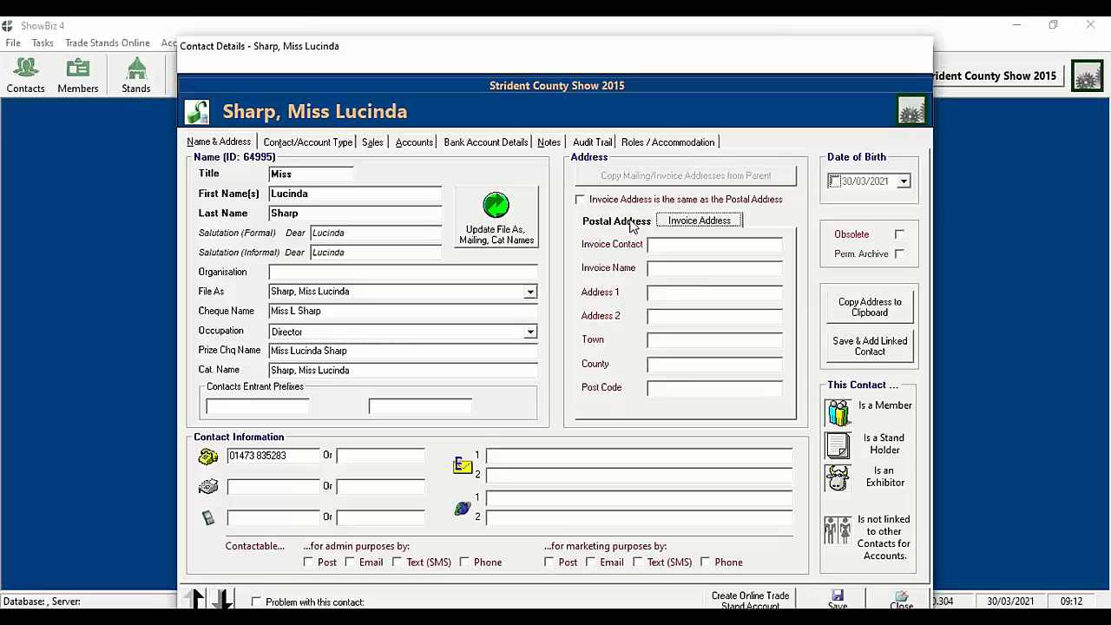
left_click(639, 223)
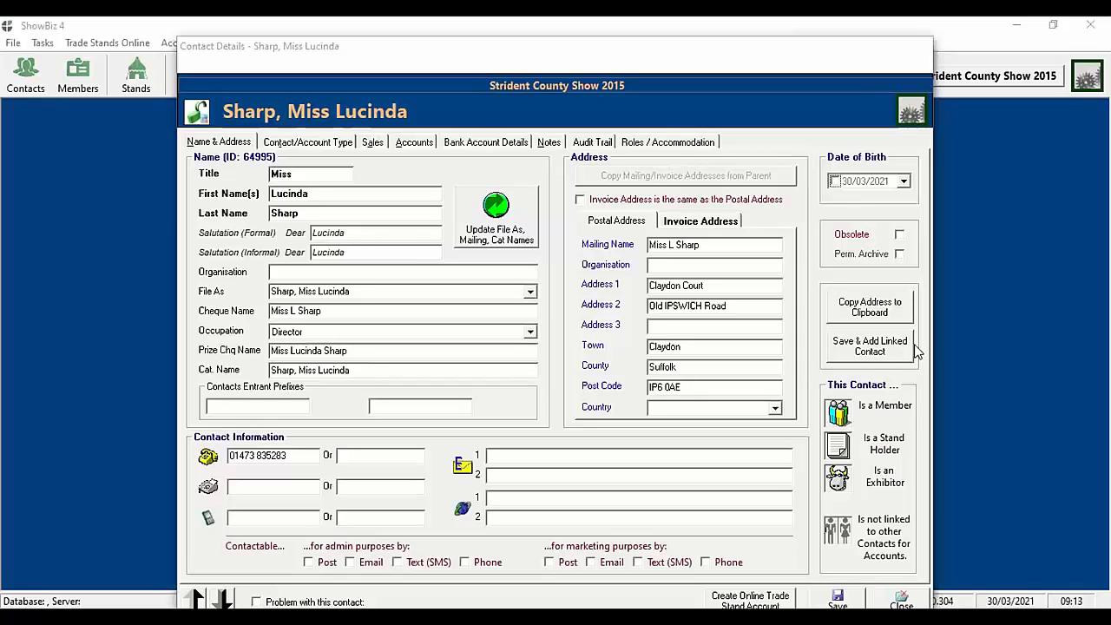
Step: View the groupings for the contact's Member and Event Entrant types, and the contact's sales orders
left_click(318, 144)
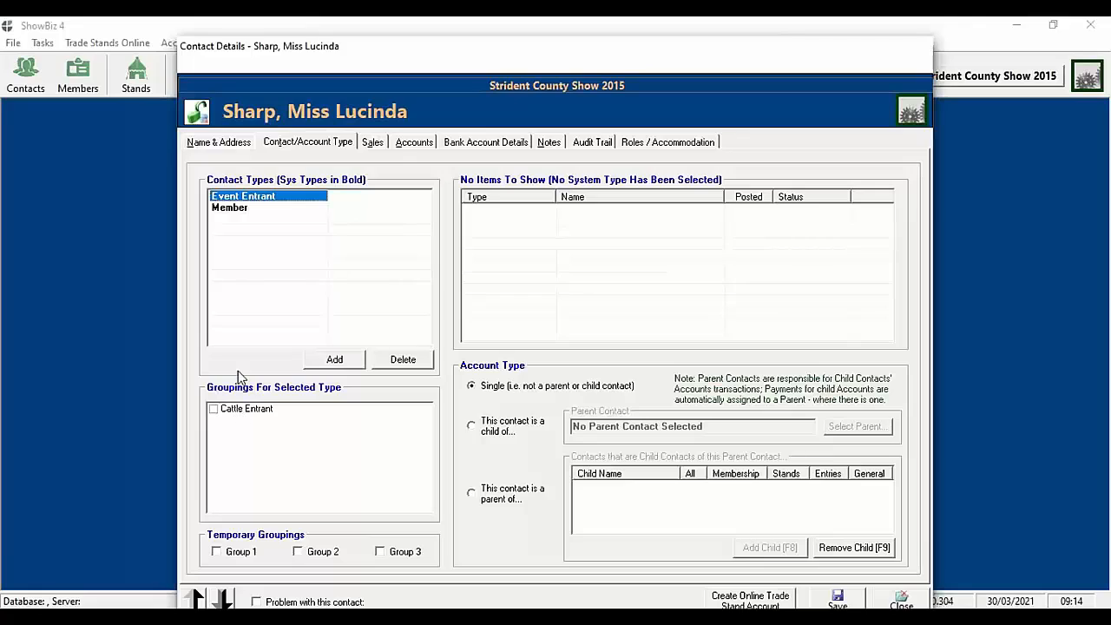
left_click(247, 209)
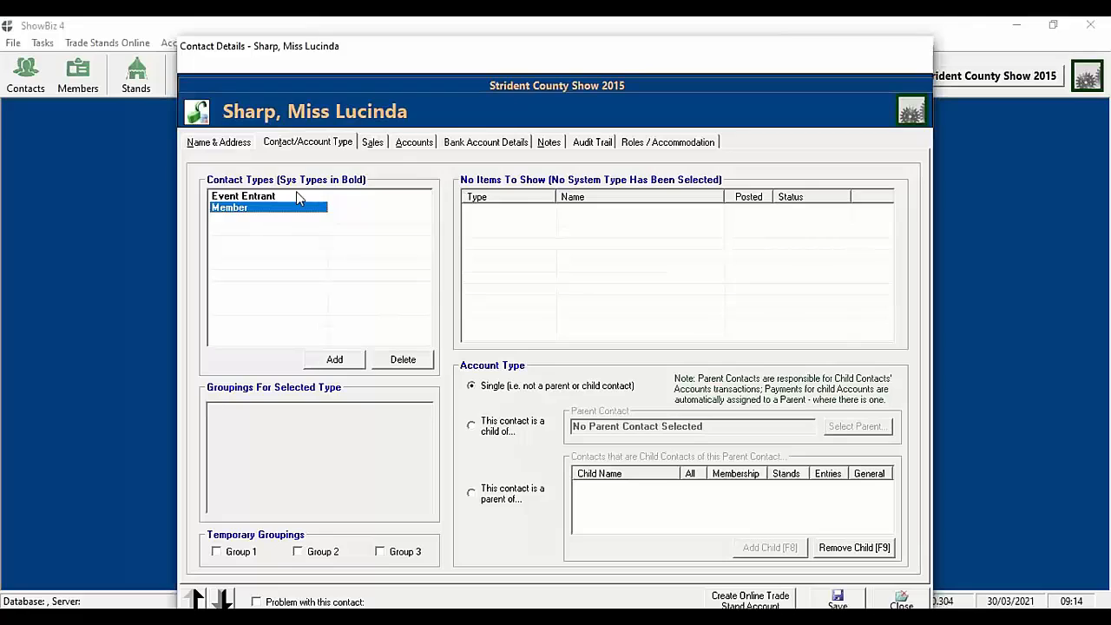
left_click(260, 196)
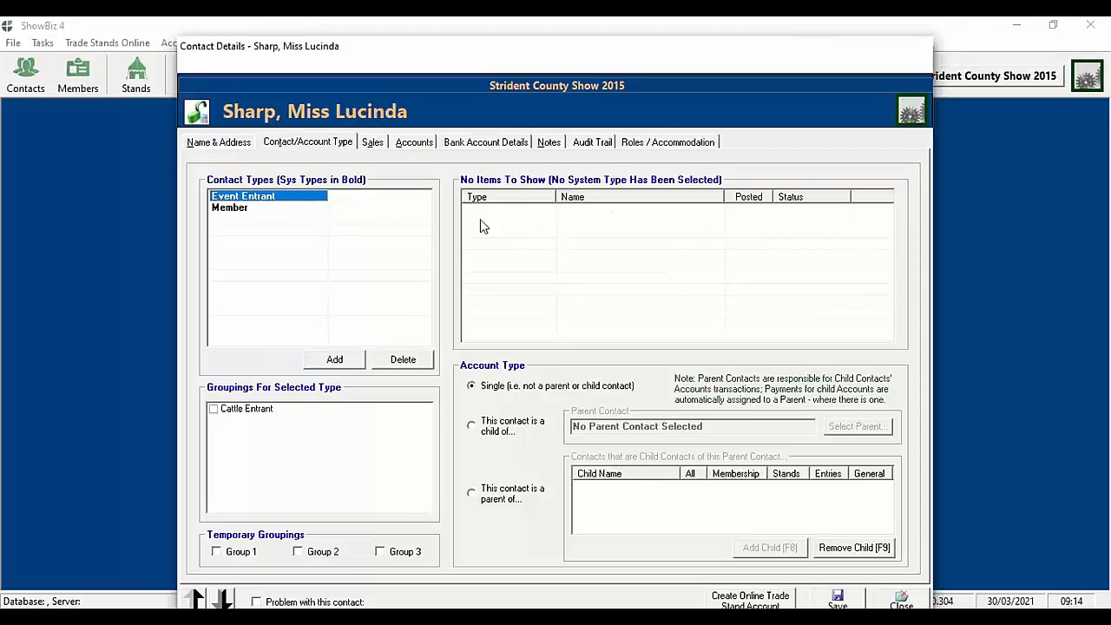
left_click(373, 144)
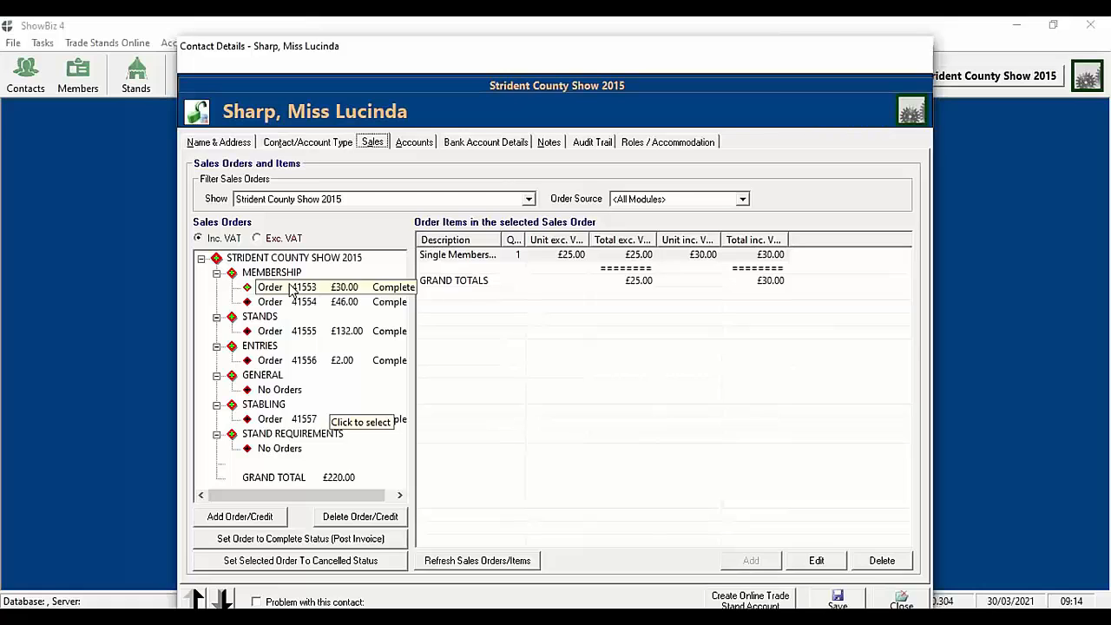
Step: Filter the contact's account transactions to <All Shows> and open the transaction details of the Joint Membership invoice
left_click(408, 142)
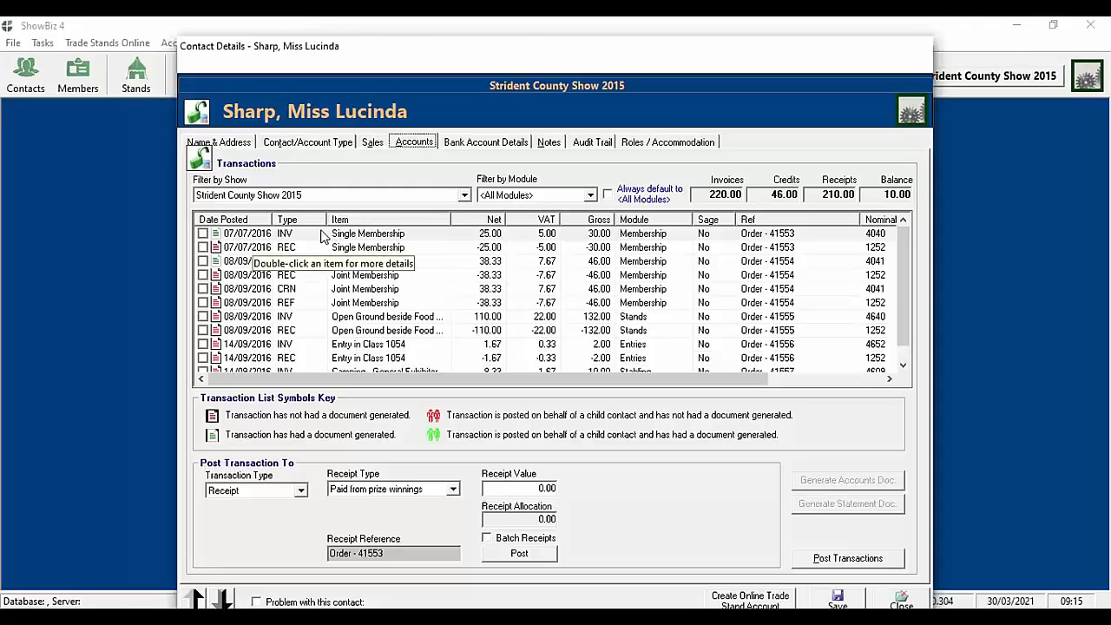
left_click(297, 195)
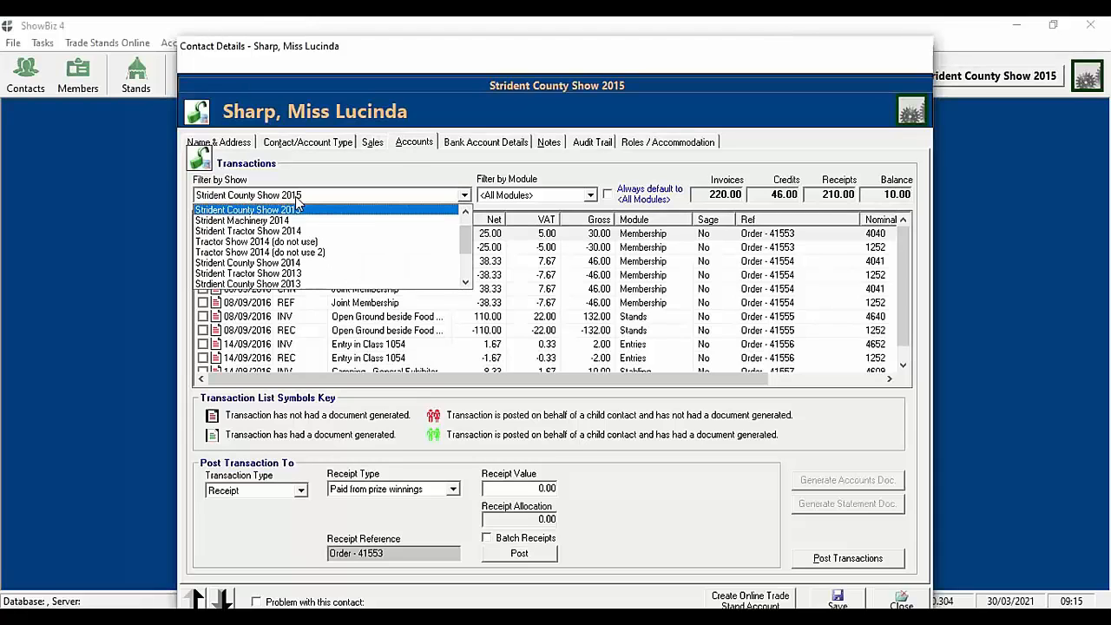
scroll(297, 202, "up", 2)
left_click(294, 208)
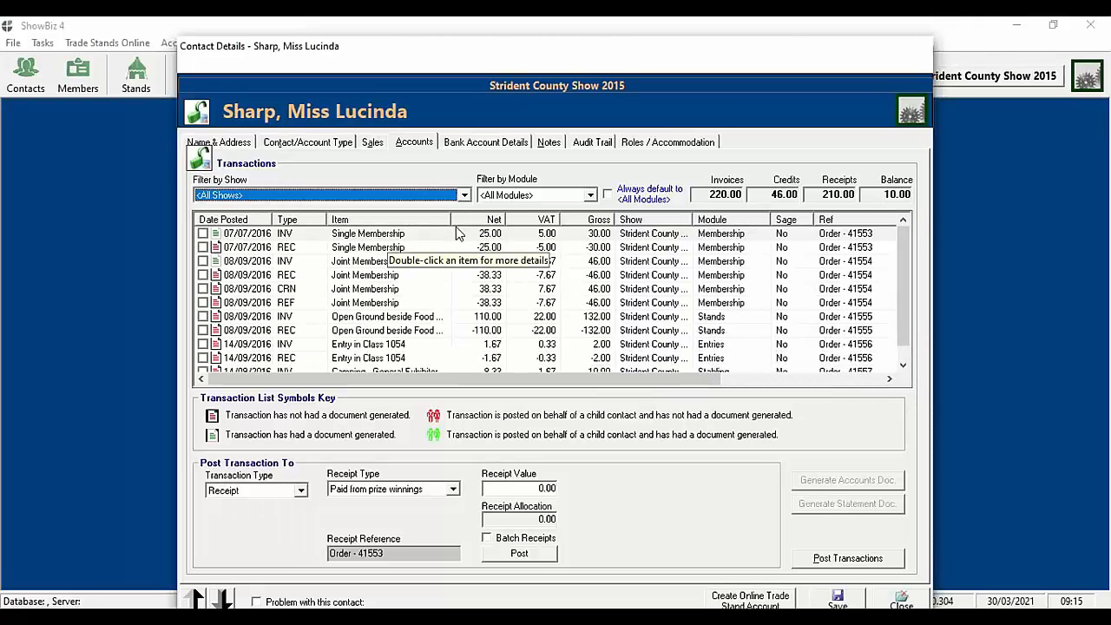
left_click(242, 235)
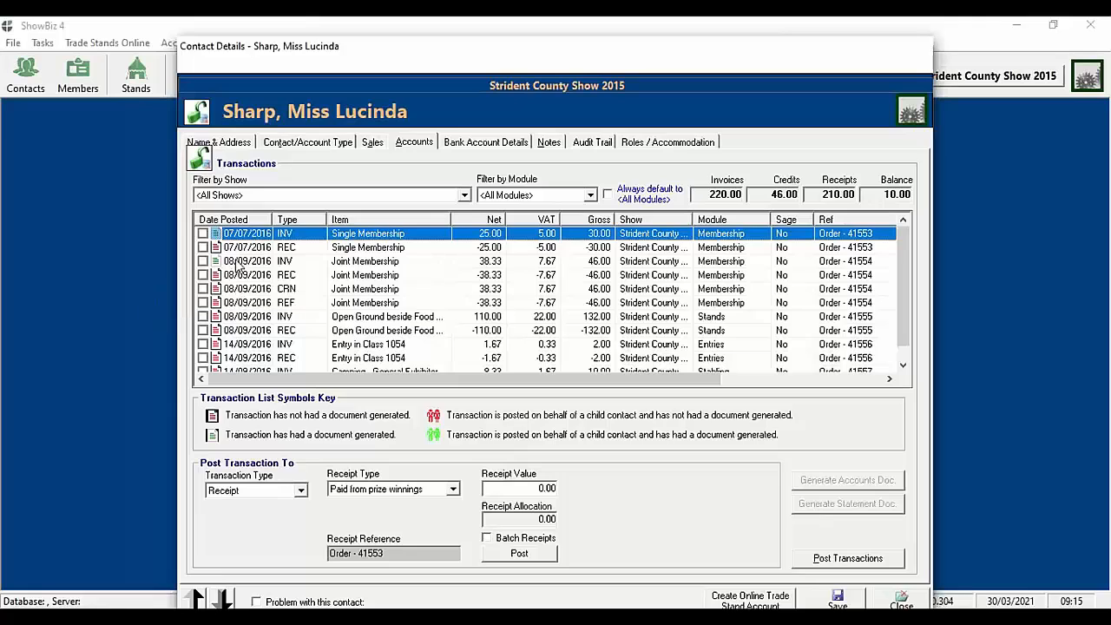
double_click(242, 265)
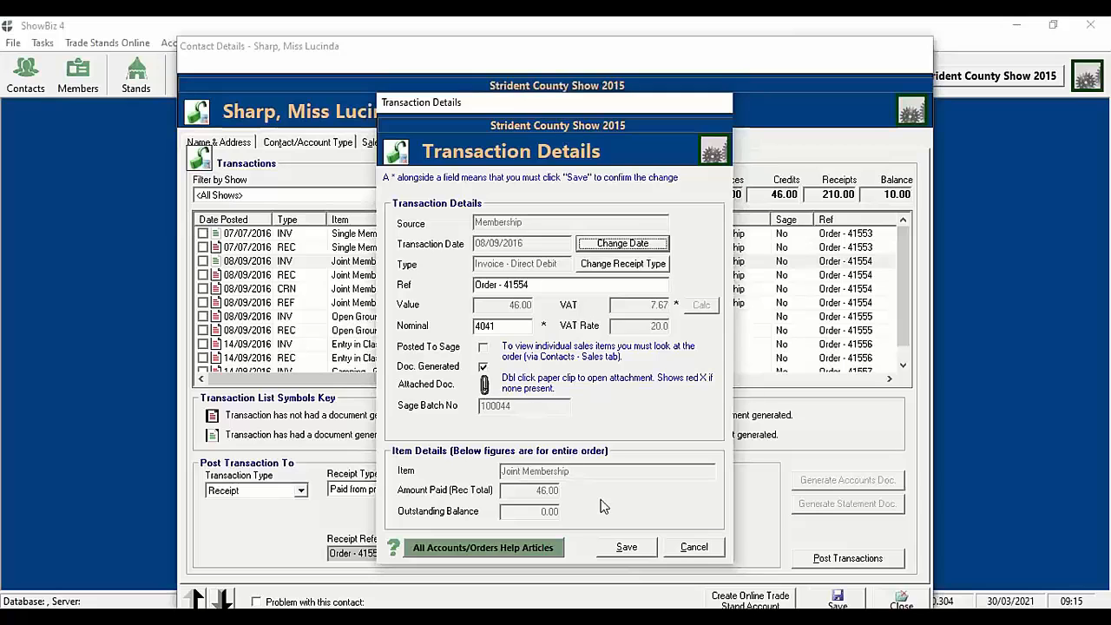
Step: Close the invoice details, view the transaction details of the Joint Membership receipt for the same order, and return to the transaction list
left_click(703, 547)
double_click(236, 276)
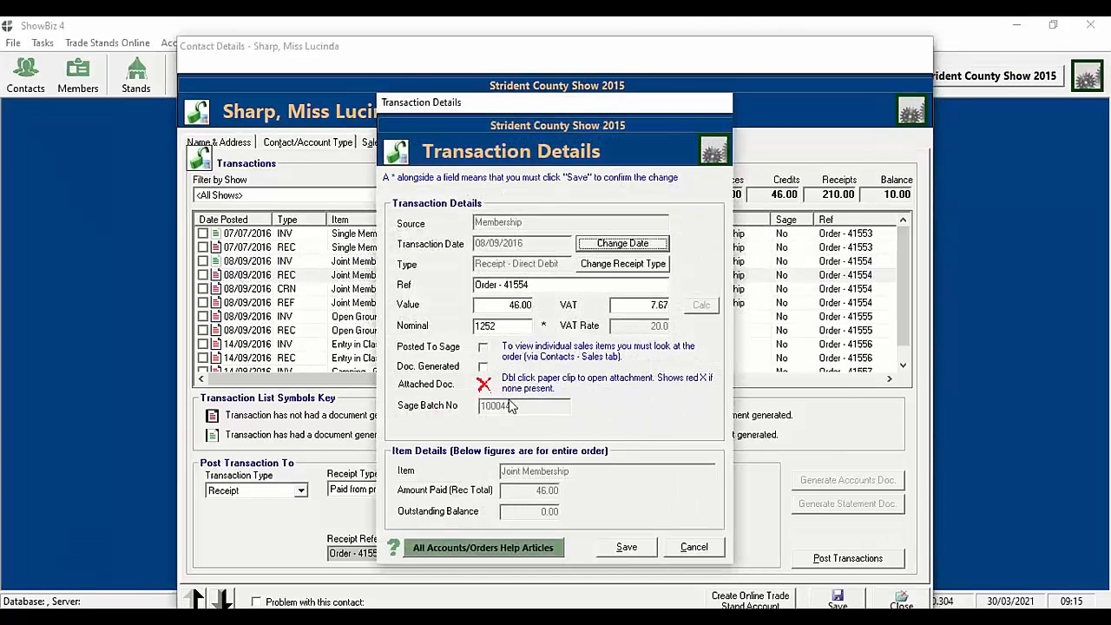
left_click(694, 546)
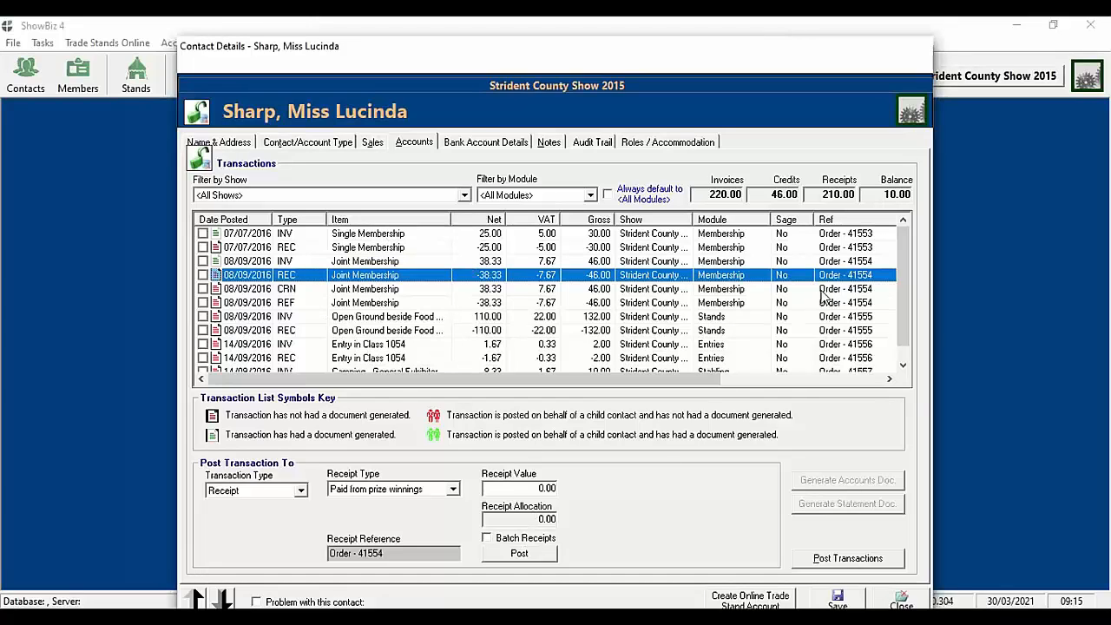
left_click(995, 463)
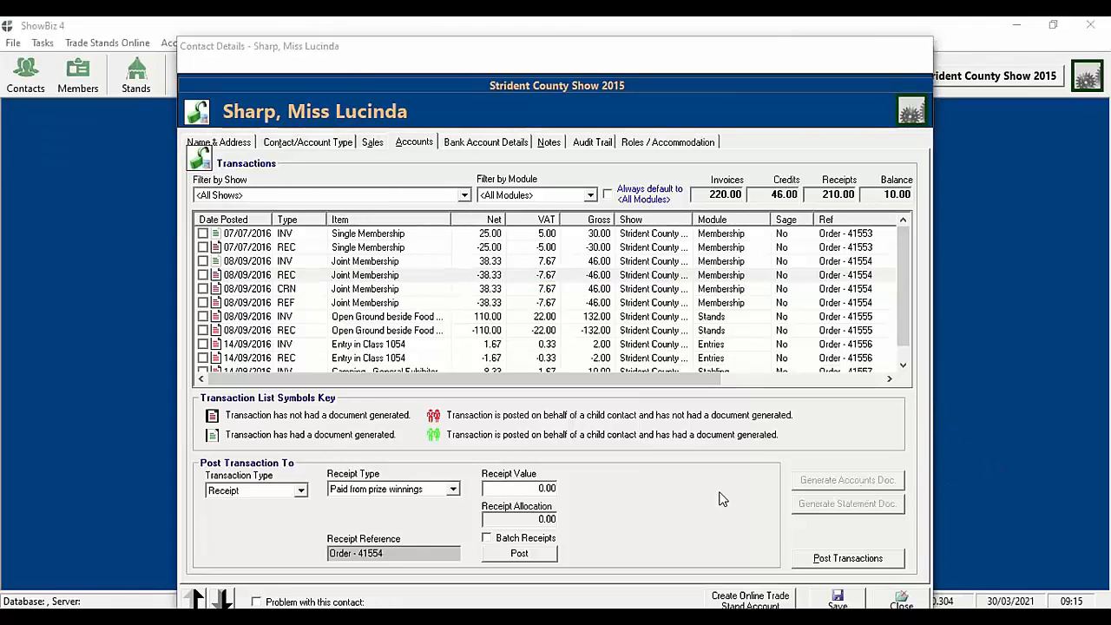
Step: Open the contact's Post Transactions screen, tick the Class 1054 entry to check the cancel and credit option, and close without posting
left_click(879, 559)
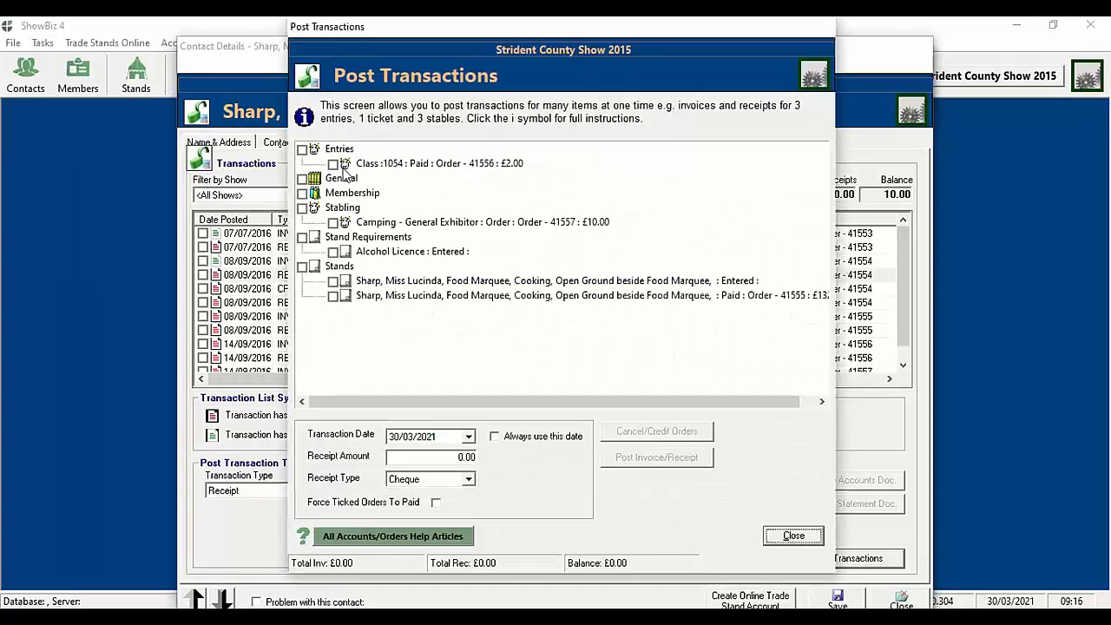
left_click(335, 165)
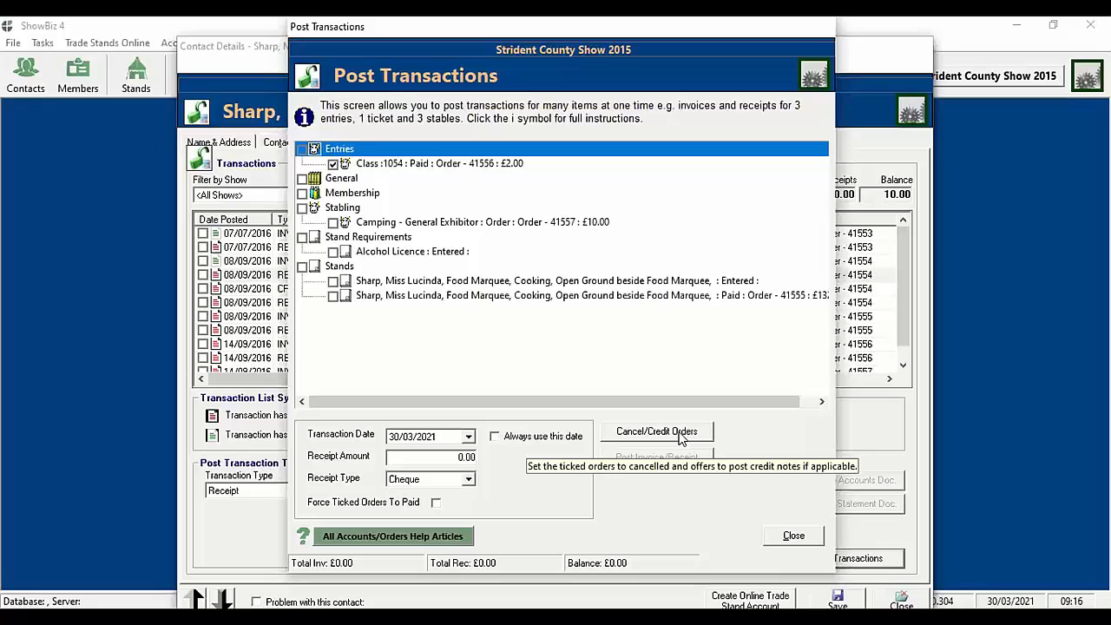
left_click(793, 535)
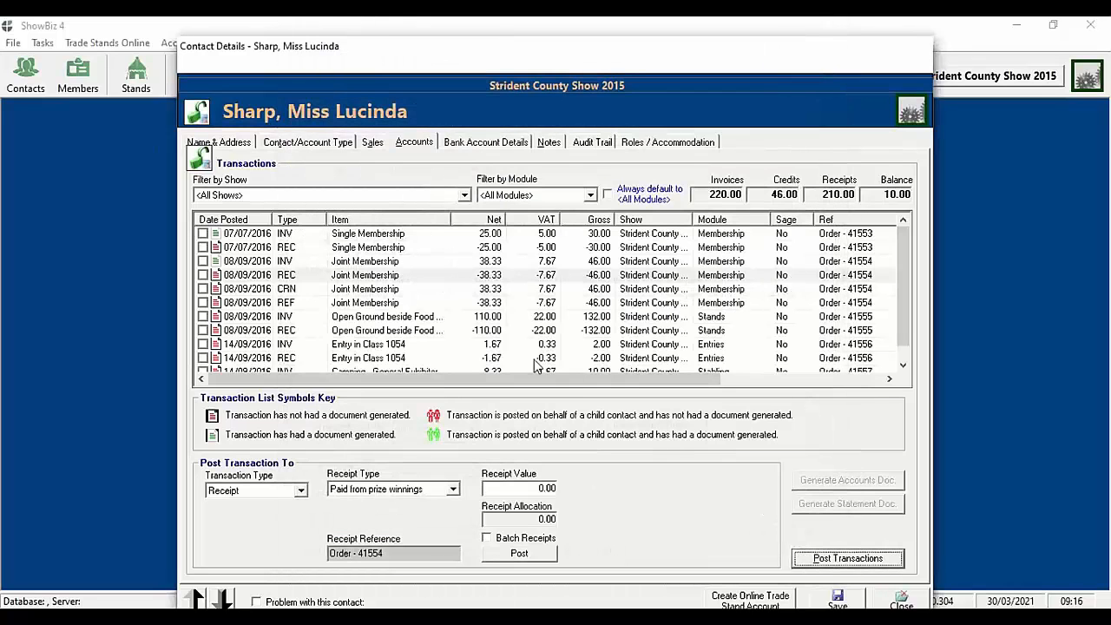
Step: View the contact's bank account details and add the date-stamped note "Needed help with entries" to the contact
left_click(452, 144)
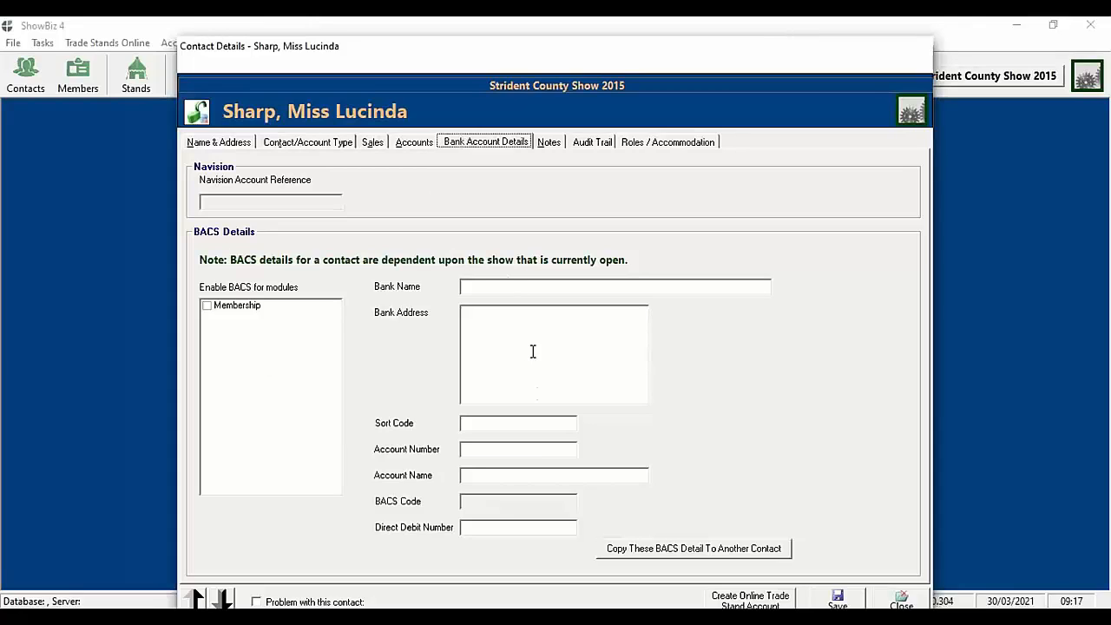
left_click(550, 146)
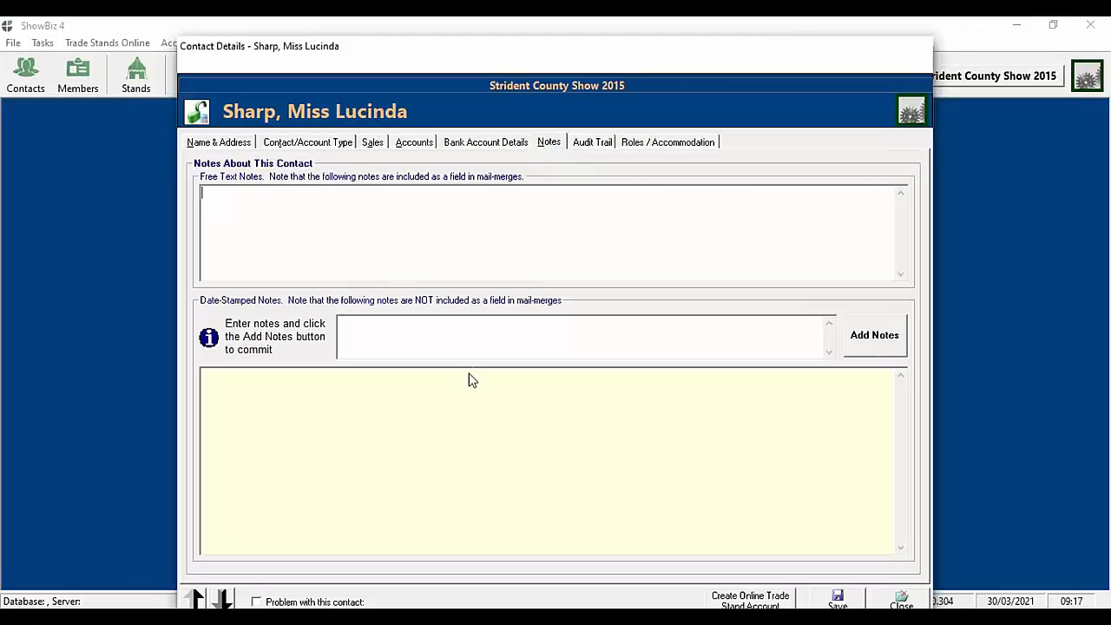
left_click(466, 342)
type("Needed help with entries")
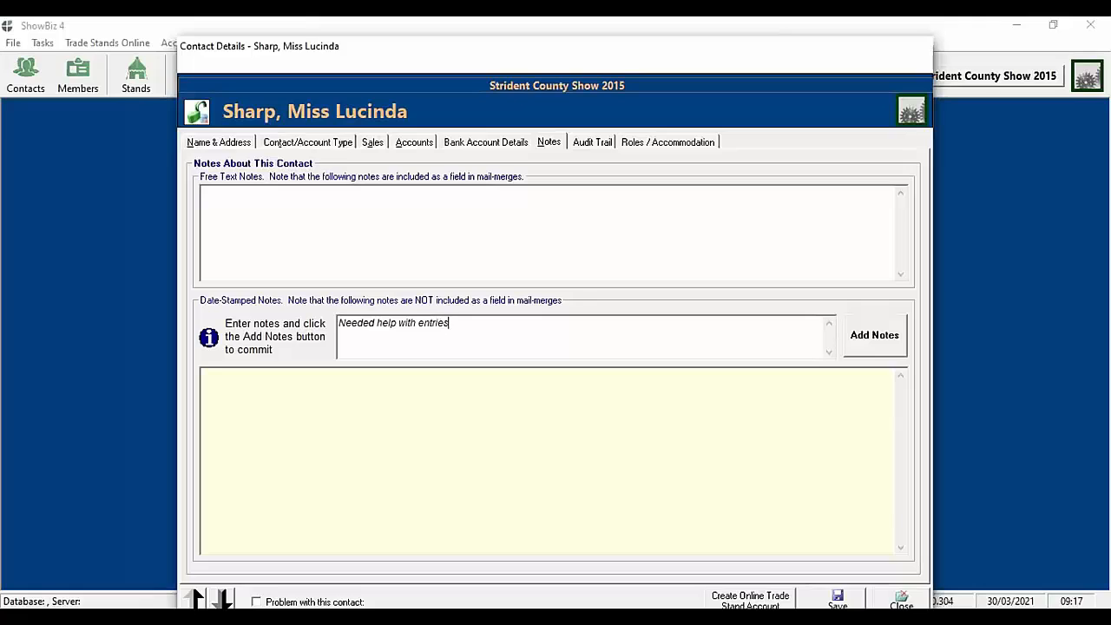
left_click(900, 342)
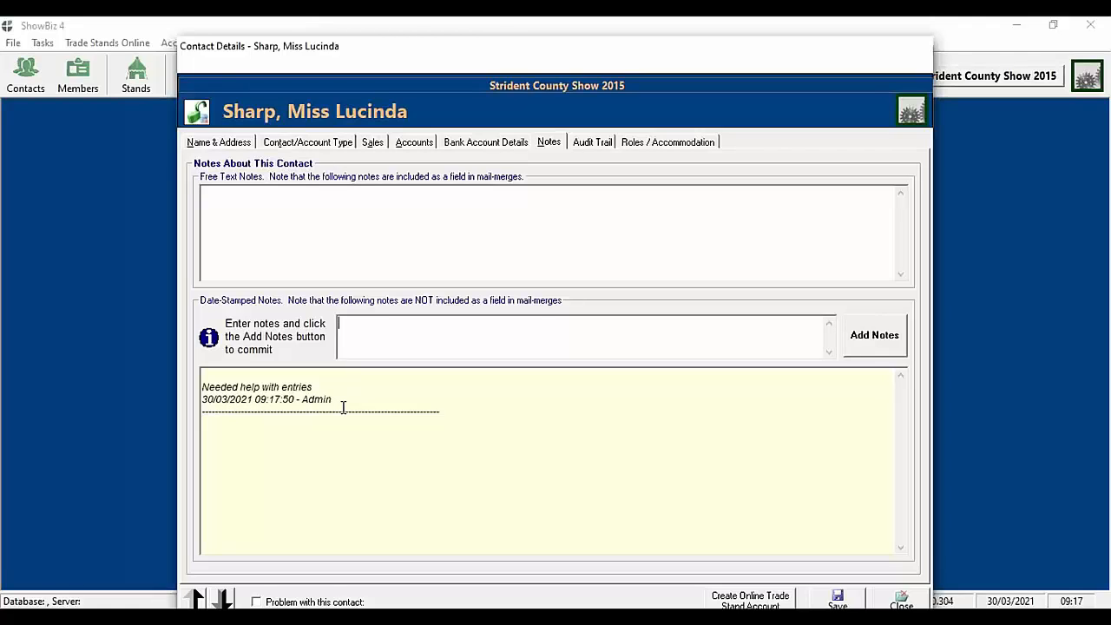
left_click(390, 399)
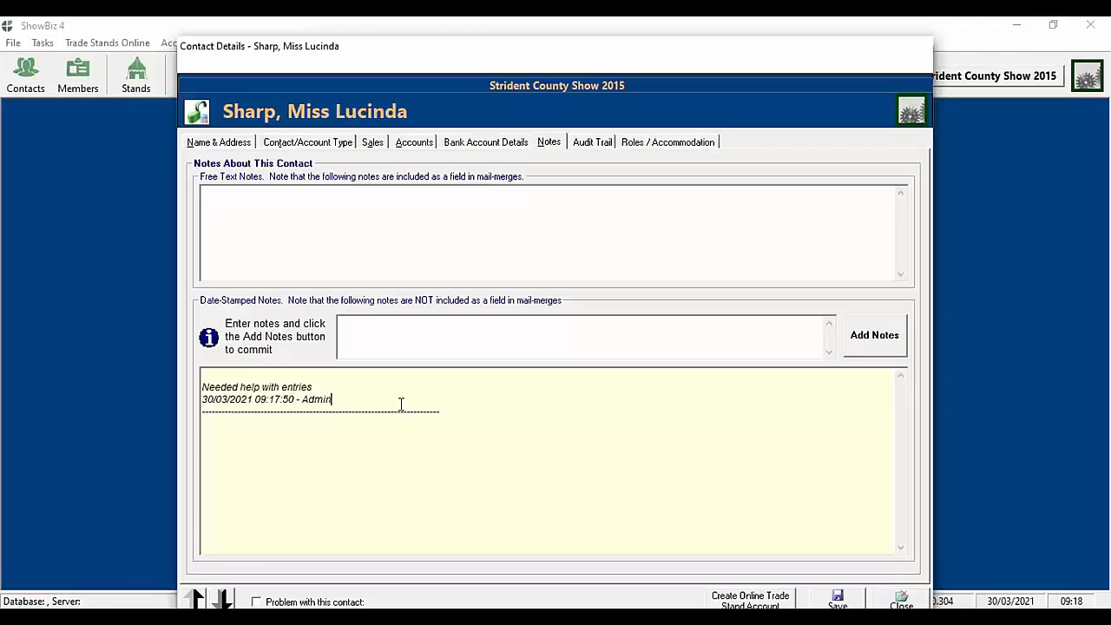
left_click(360, 200)
Step: Filter the contact's audit trail for Strident County Show 2015 to the Membership module
left_click(581, 147)
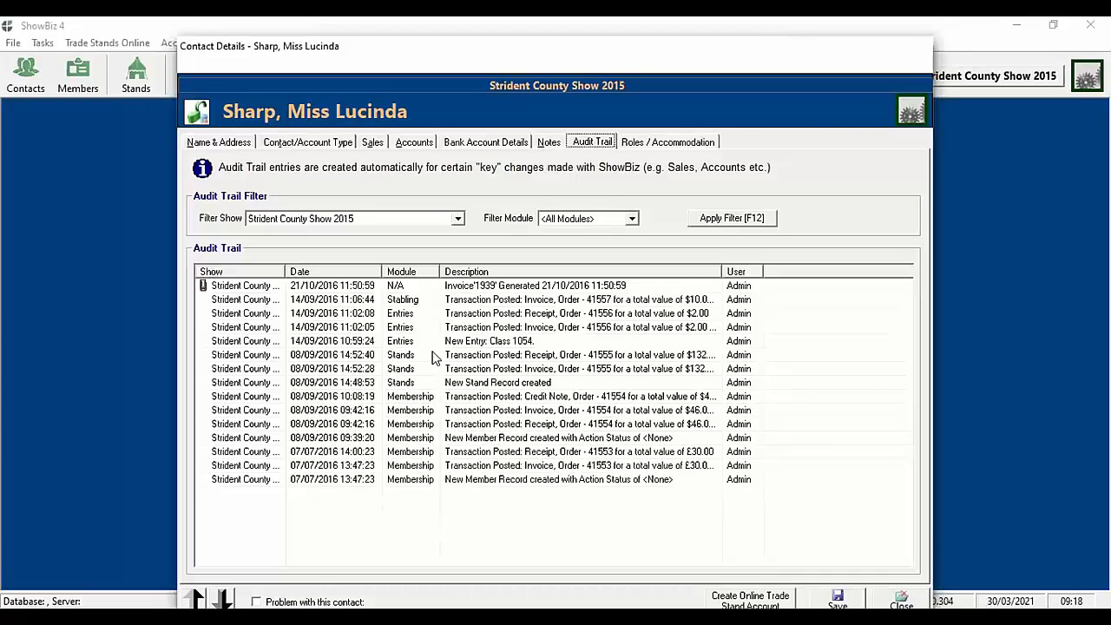
left_click(375, 223)
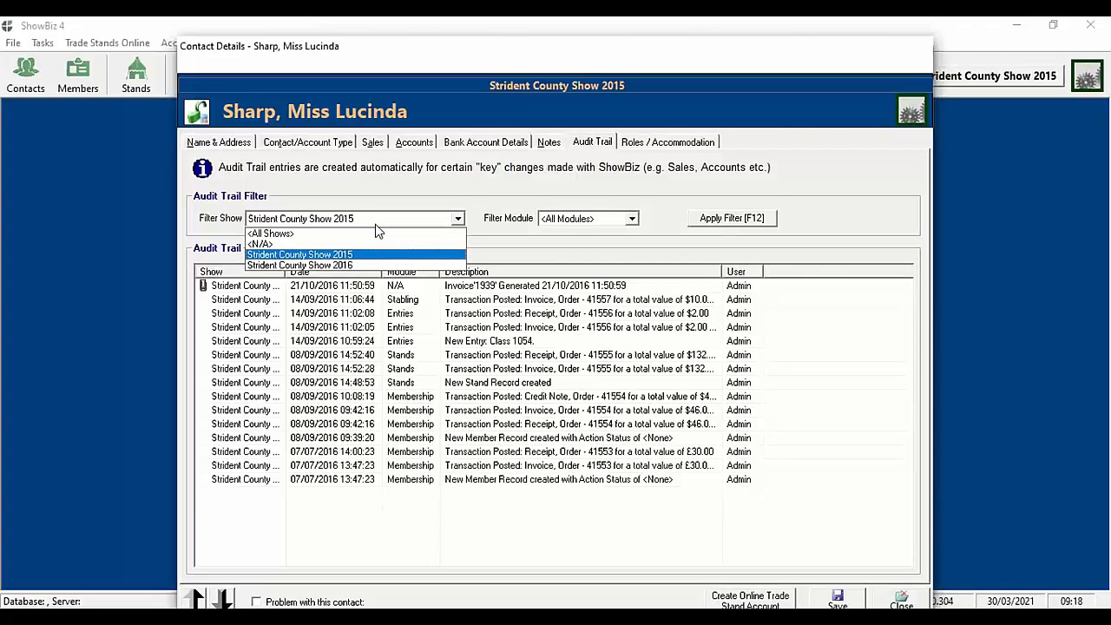
left_click(594, 219)
left_click(591, 218)
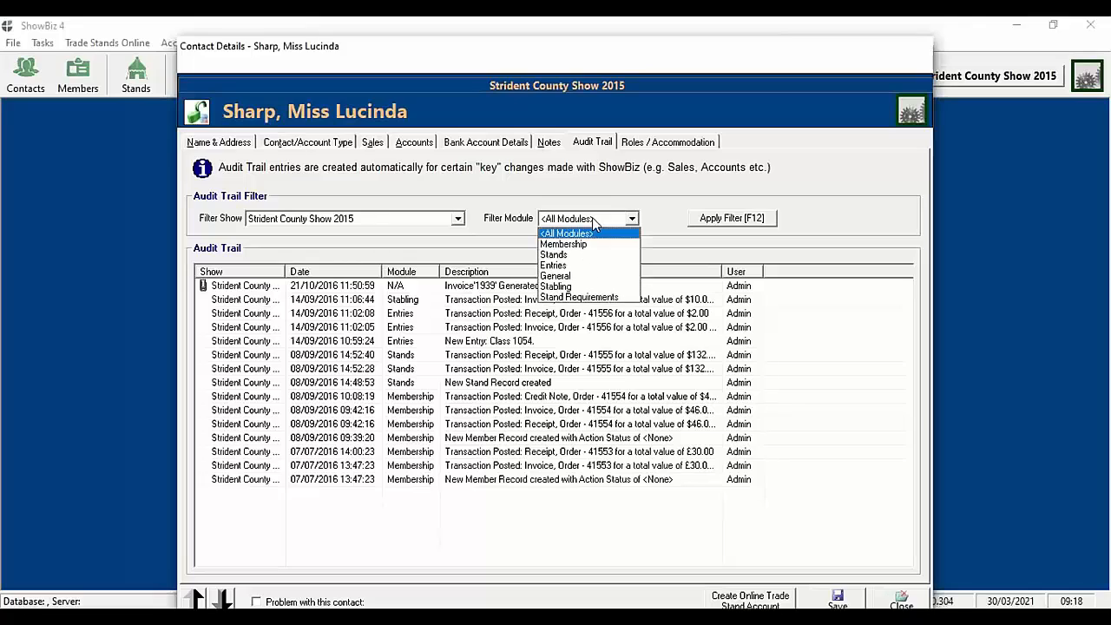
left_click(595, 245)
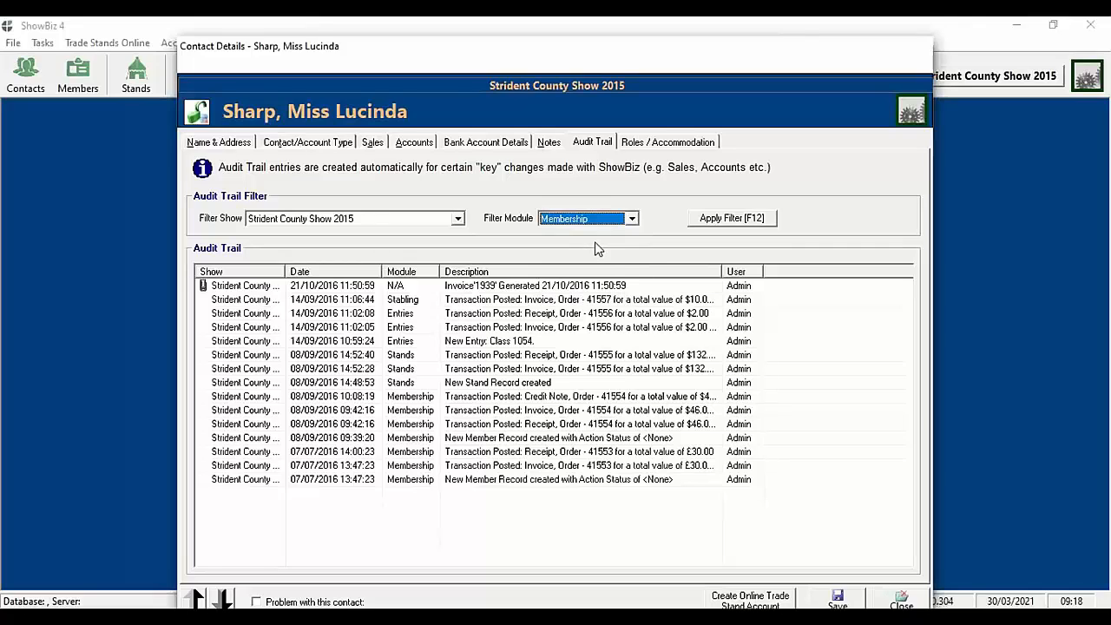
left_click(696, 220)
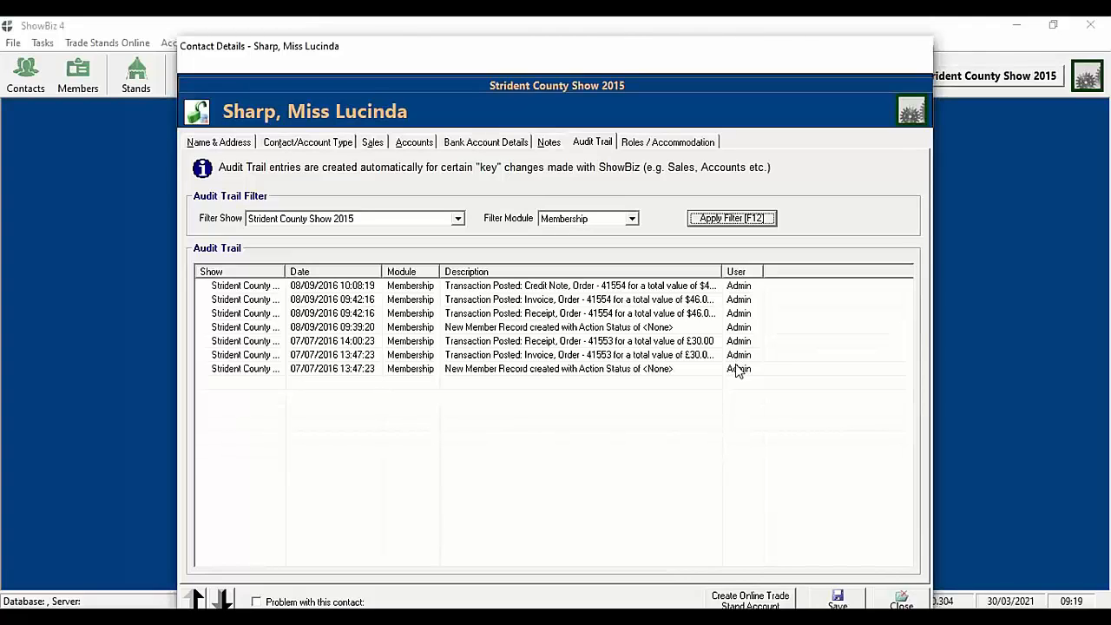
Step: View the contact's judge and steward roles, and close the contact details without saving the changes
left_click(632, 142)
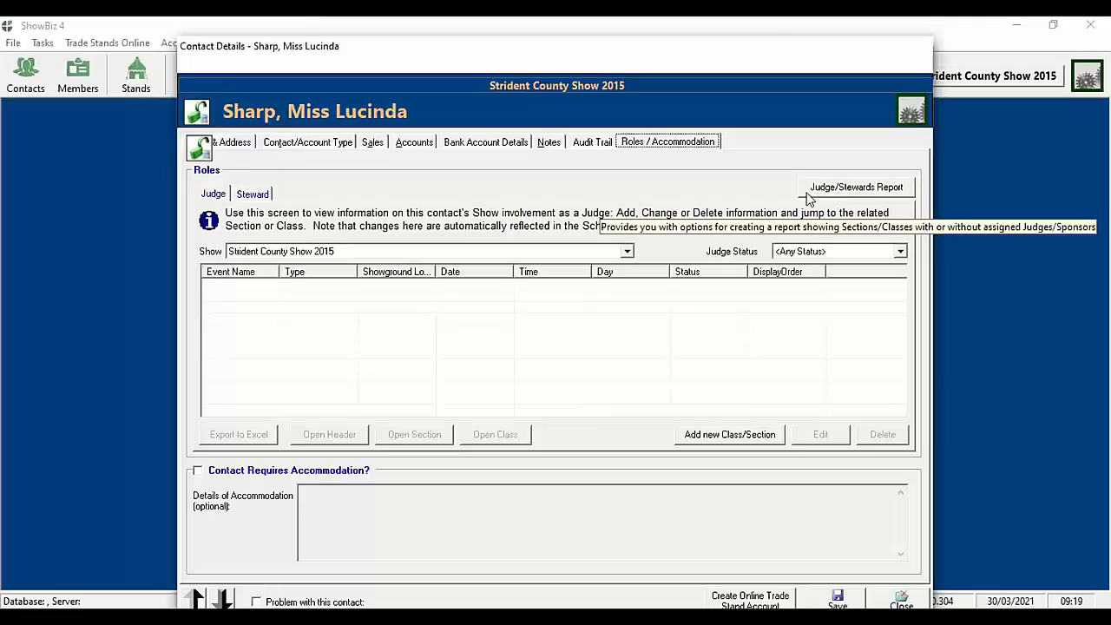
left_click(247, 195)
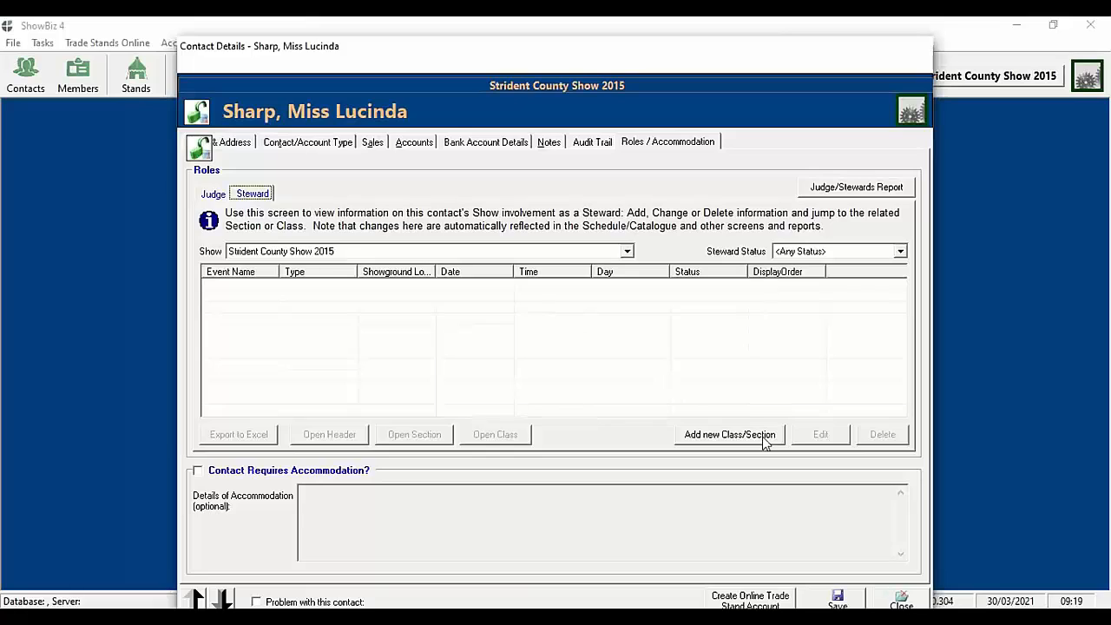
left_click(899, 599)
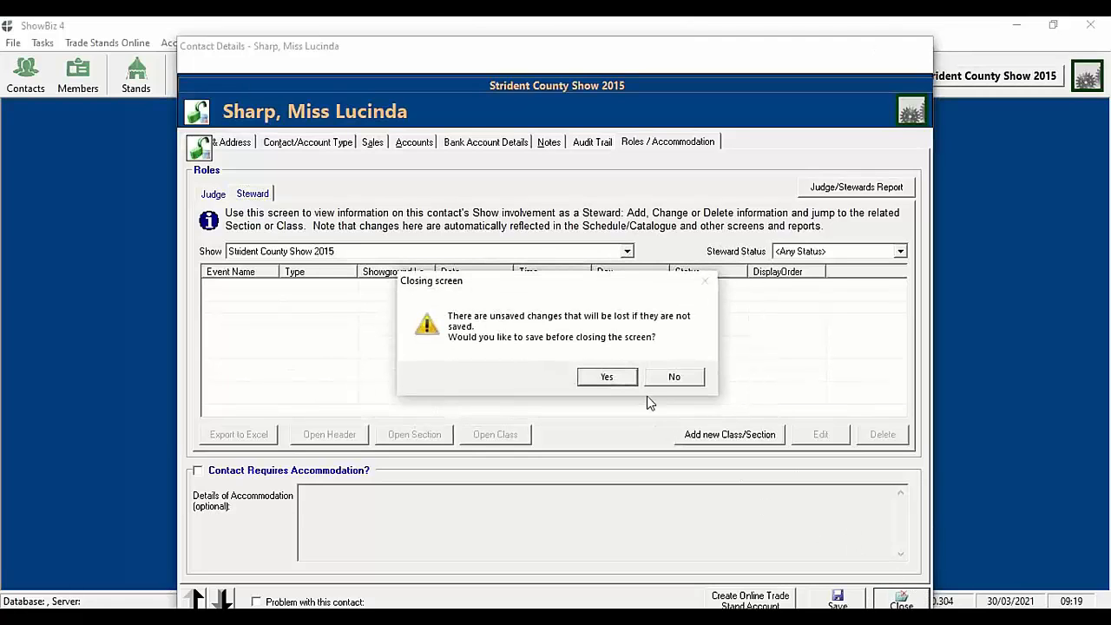
left_click(673, 377)
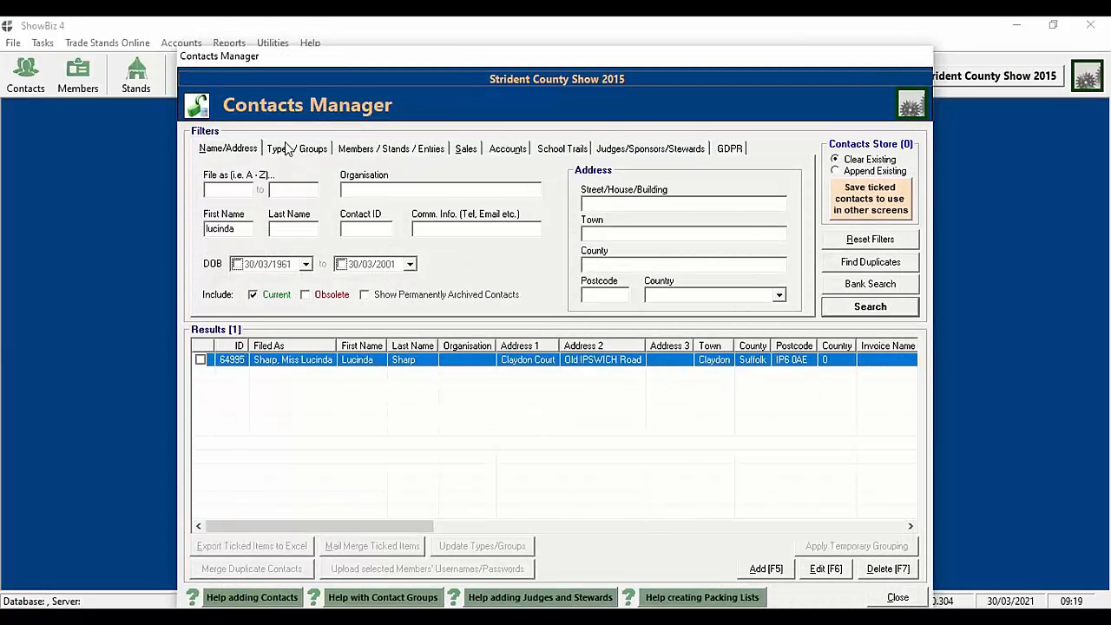
Step: Set the contact filters to find stand holders who are not members
left_click(374, 150)
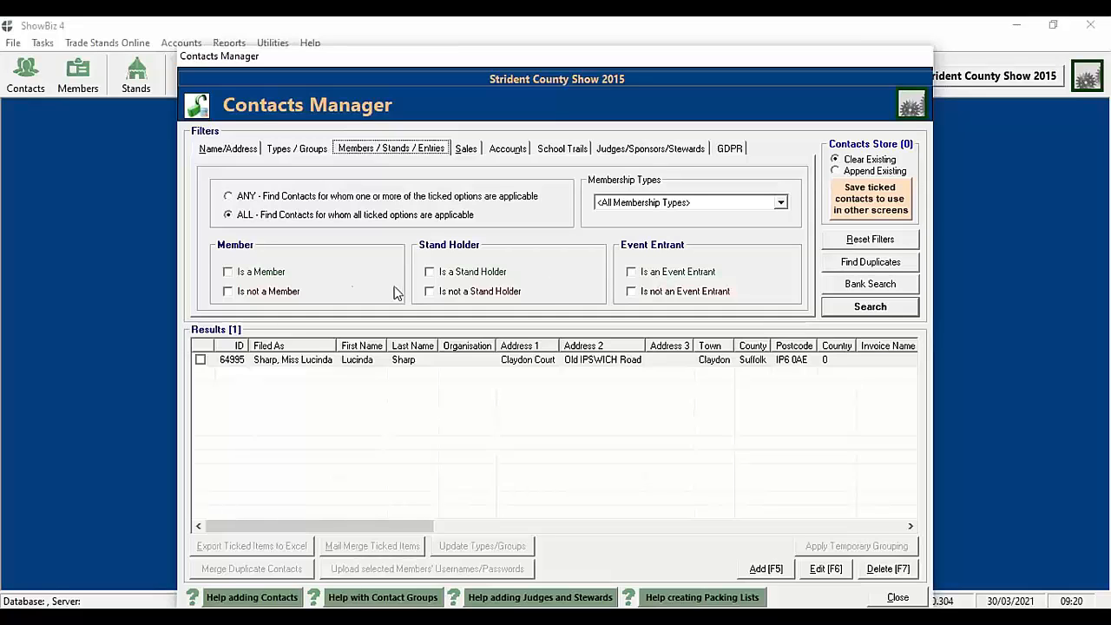
left_click(473, 272)
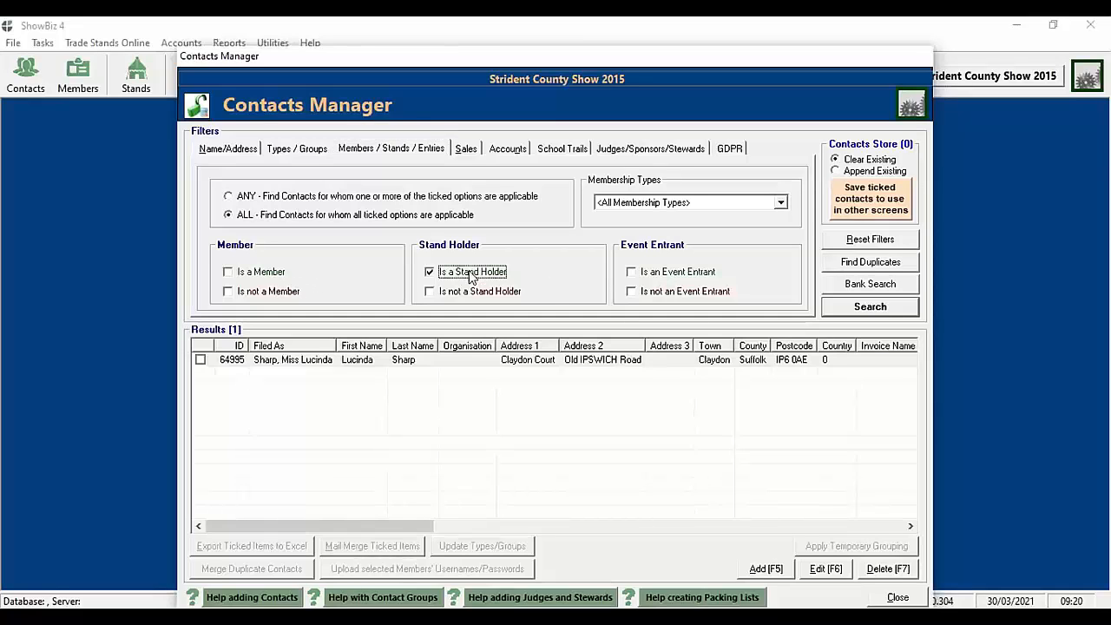
left_click(267, 292)
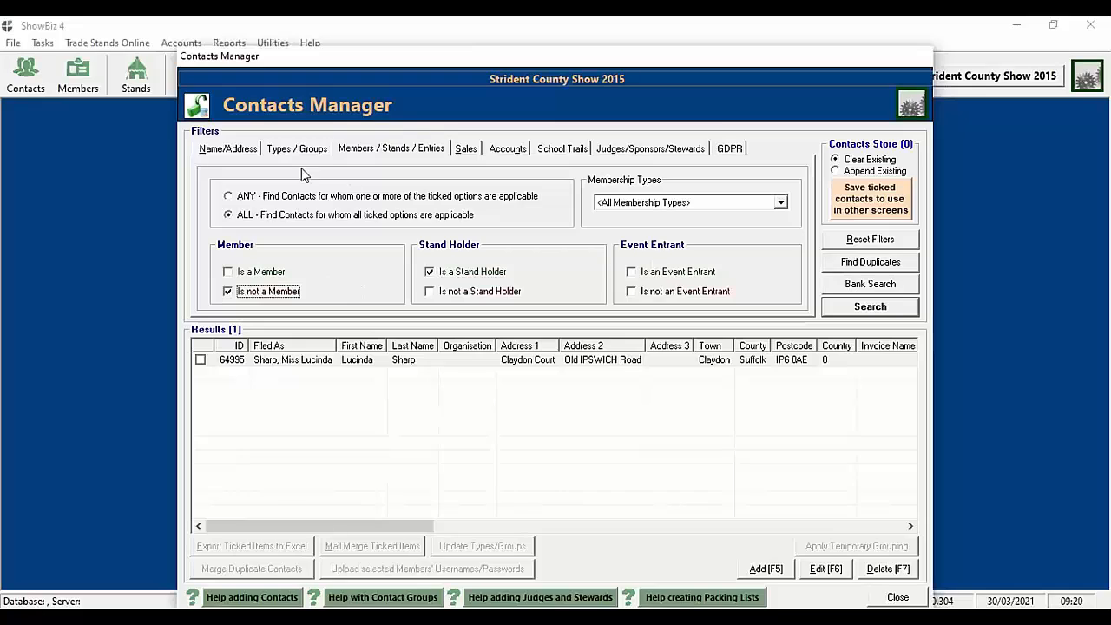
Step: Clear the first name filter and search for contacts who are stand holders but not members
left_click(239, 151)
left_click_drag(220, 230, 182, 232)
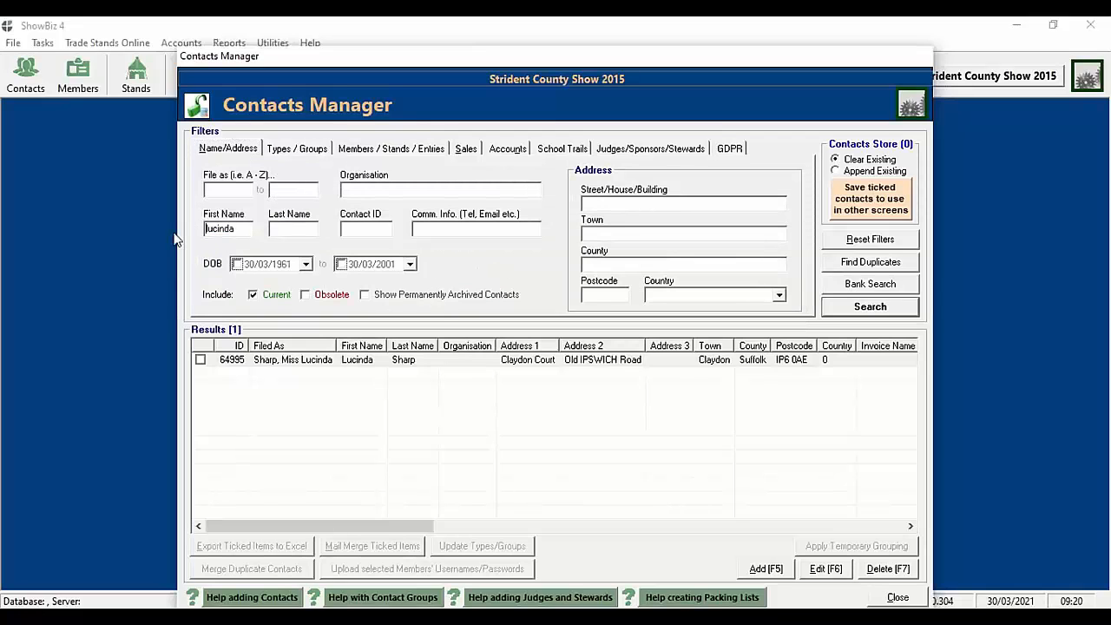
key("Delete")
key("Delete")
key("Delete")
key("Delete")
key("Delete")
key("Delete")
key("Delete")
left_click(363, 151)
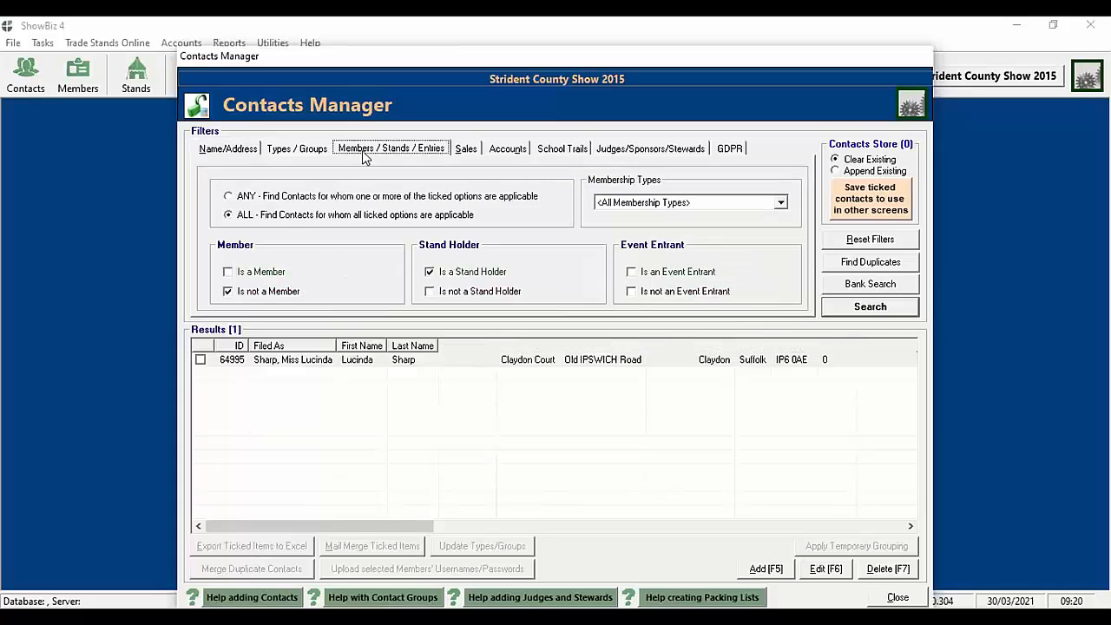
left_click(859, 307)
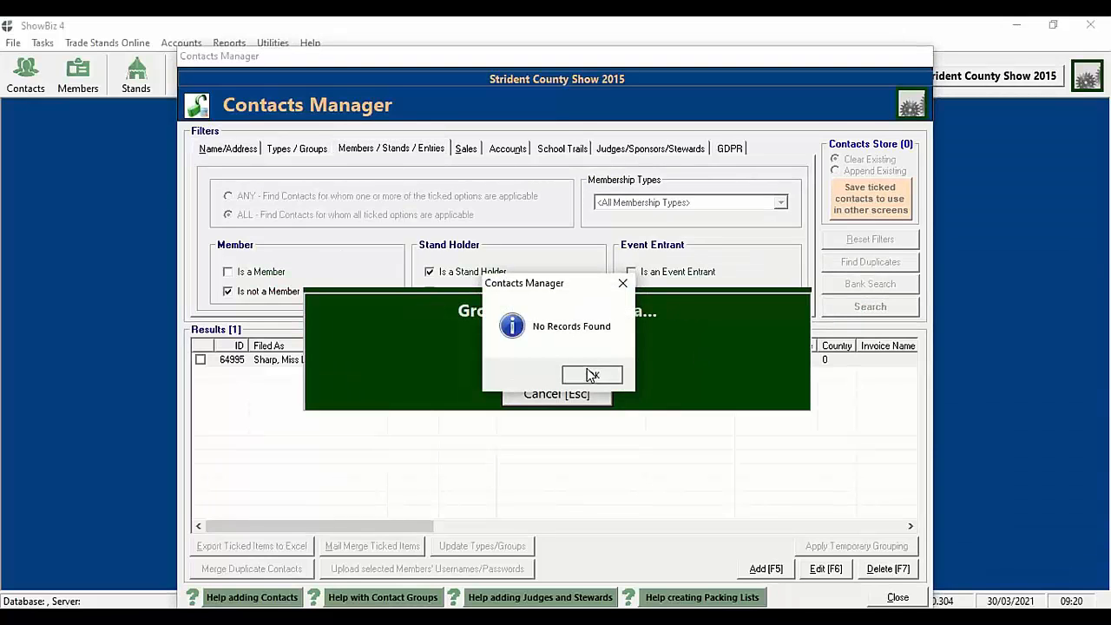
left_click(592, 376)
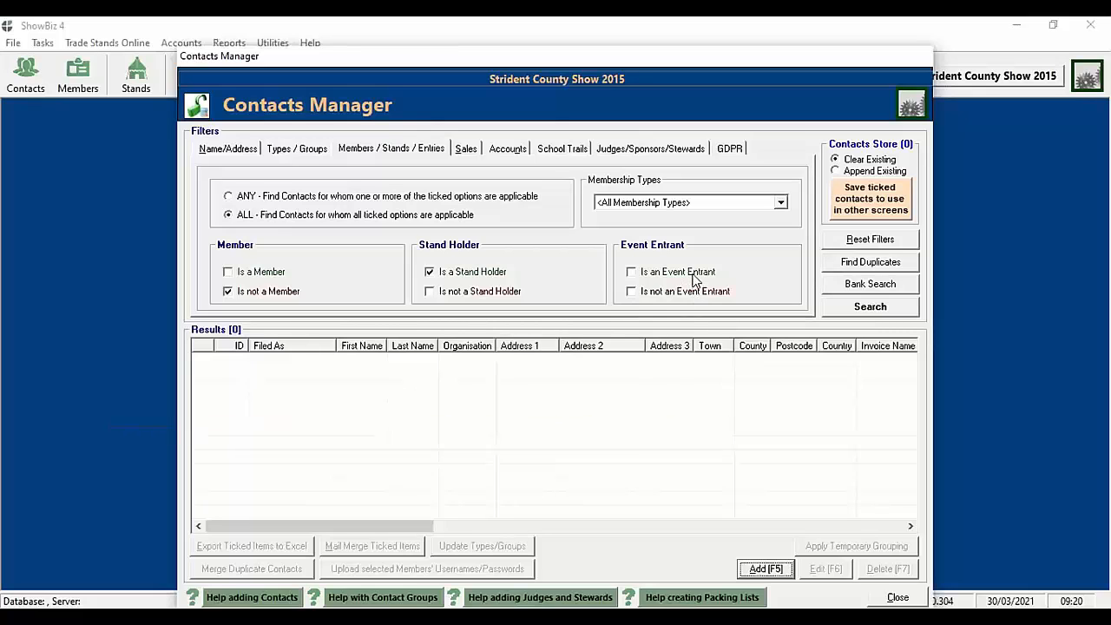
Step: Replace the stand holder criterion with Is an Event Entrant and search for event entrants who are not members
left_click(631, 274)
left_click(444, 274)
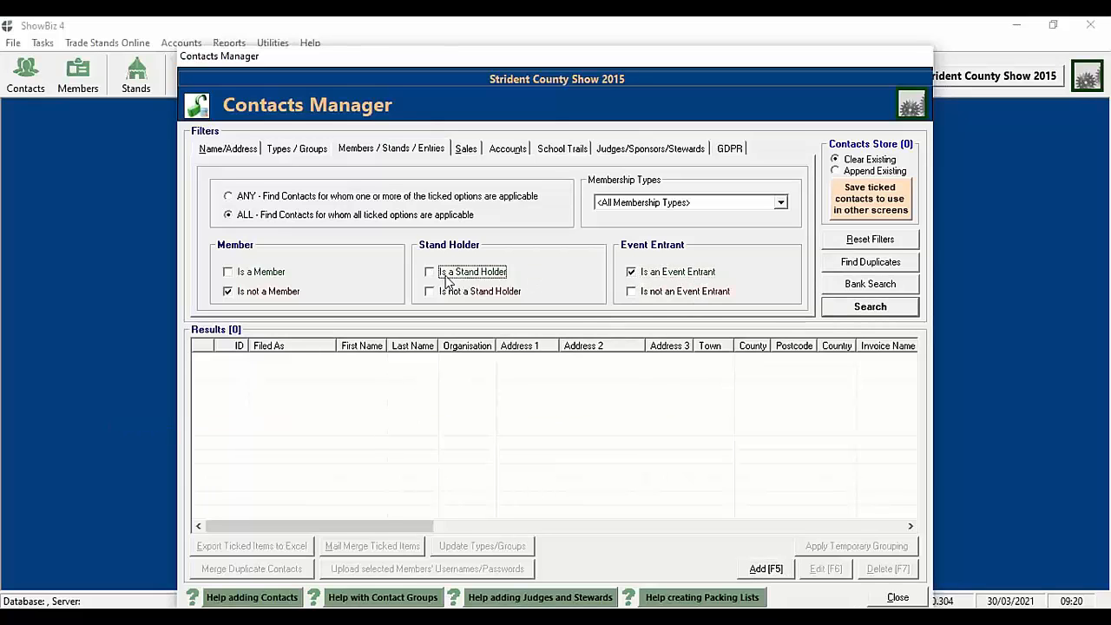
left_click(895, 307)
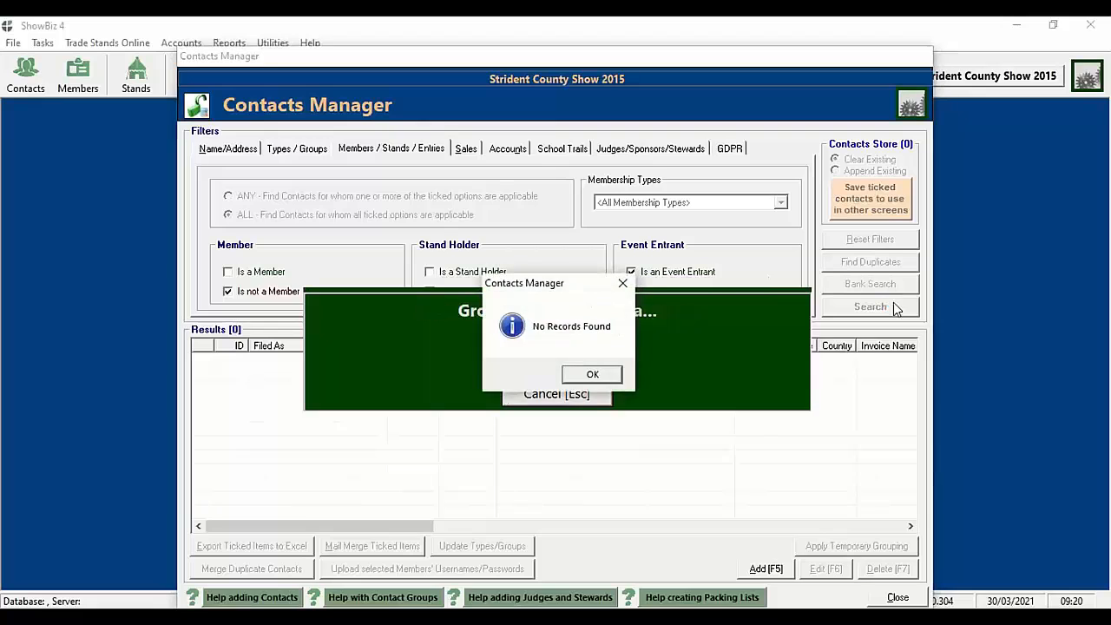
left_click(588, 375)
Step: Switch the matching to ANY of the ticked options and repeat the contact search
left_click(250, 198)
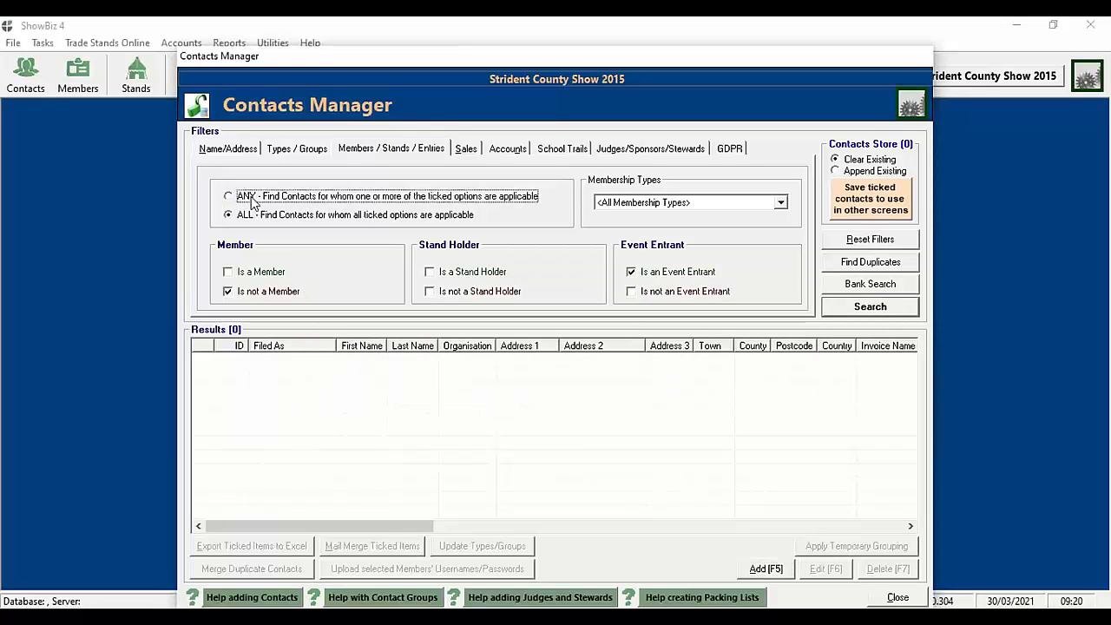
left_click(877, 308)
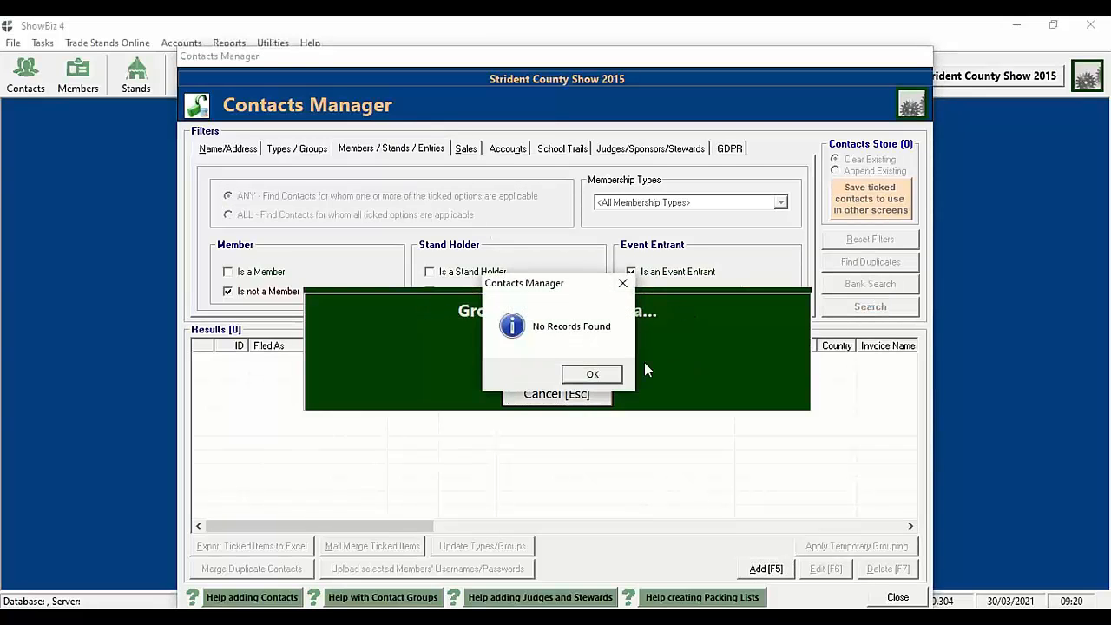
left_click(592, 374)
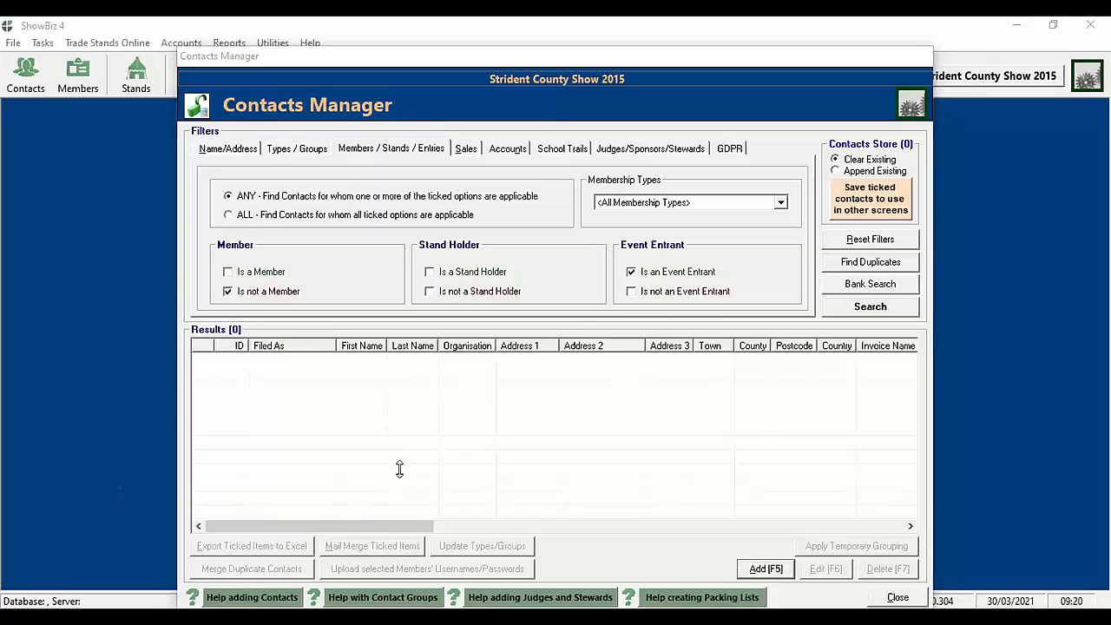
Step: Tick Membership: Corporate Membership among the sales items and search the contacts
left_click(467, 154)
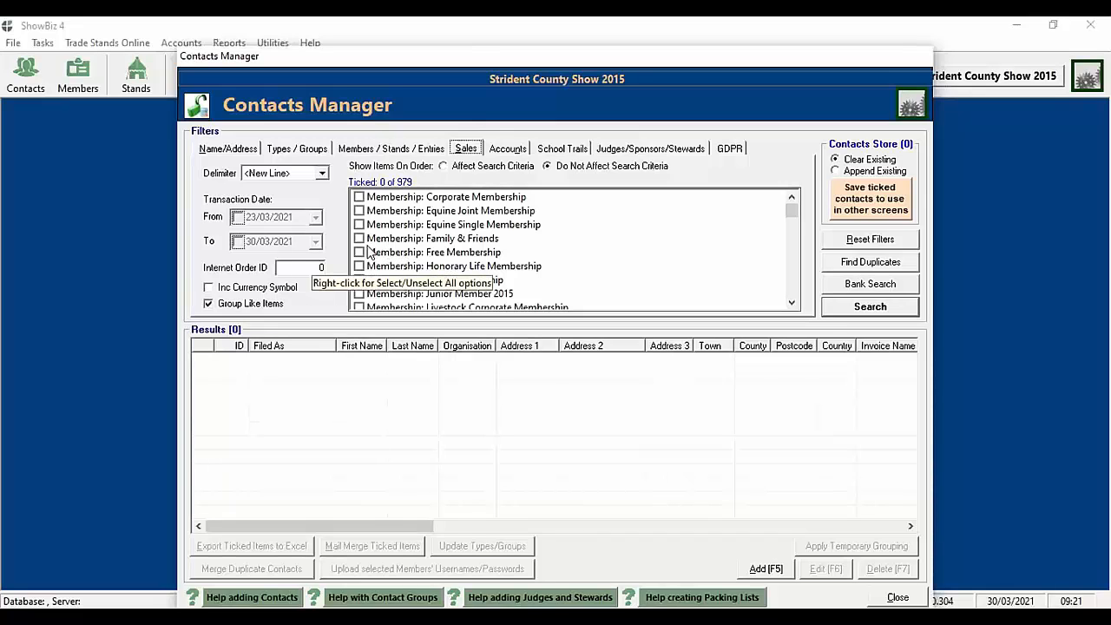
left_click(357, 198)
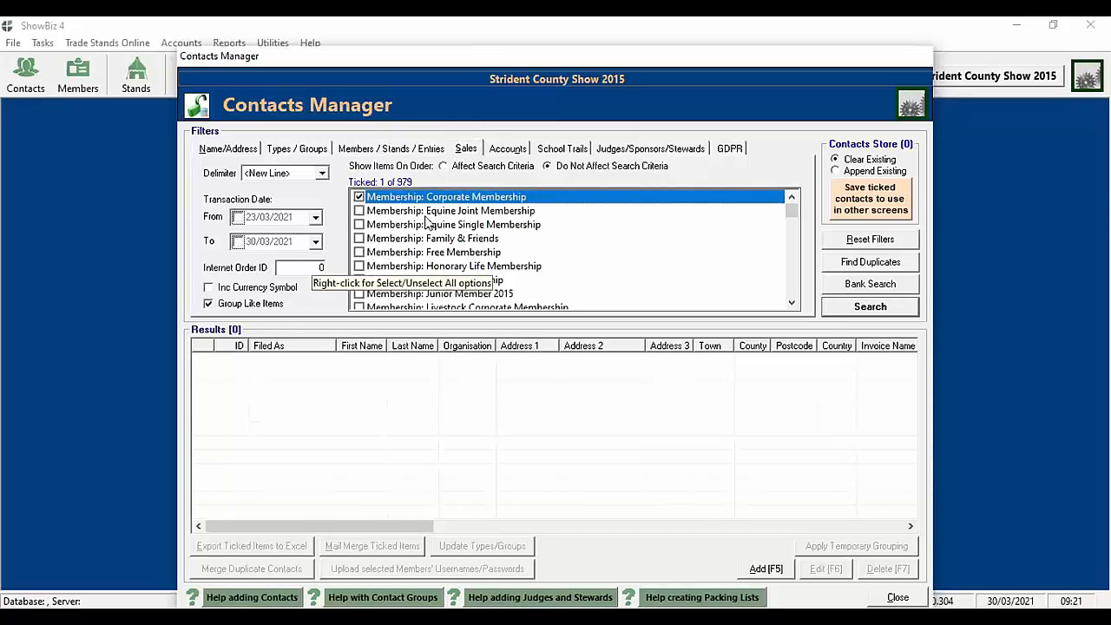
left_click(868, 308)
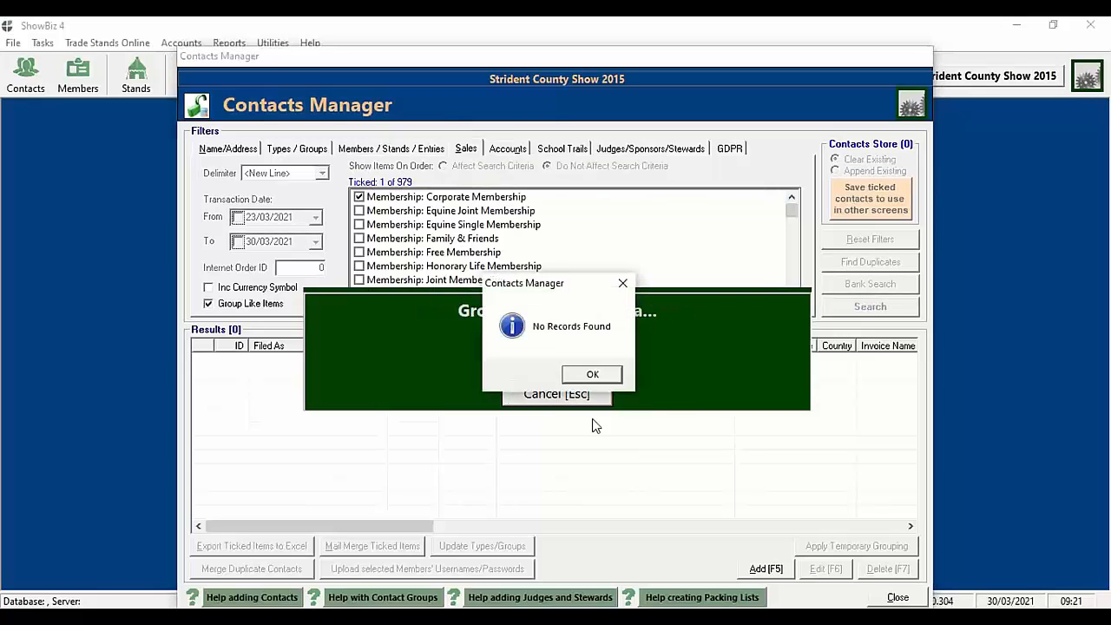
Step: Replace the ticked Corporate Membership sales item with Membership: Single Membership and search the contacts
left_click(595, 375)
mouse_move(791, 208)
left_mouse_down()
mouse_move(799, 290)
mouse_move(792, 200)
left_mouse_up()
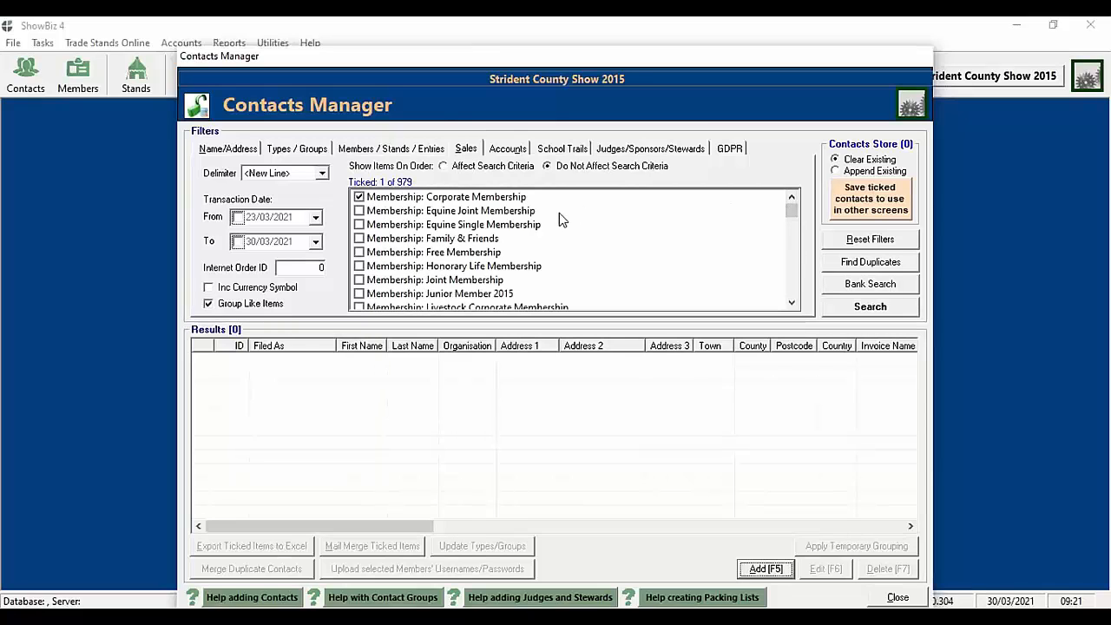
left_click(359, 198)
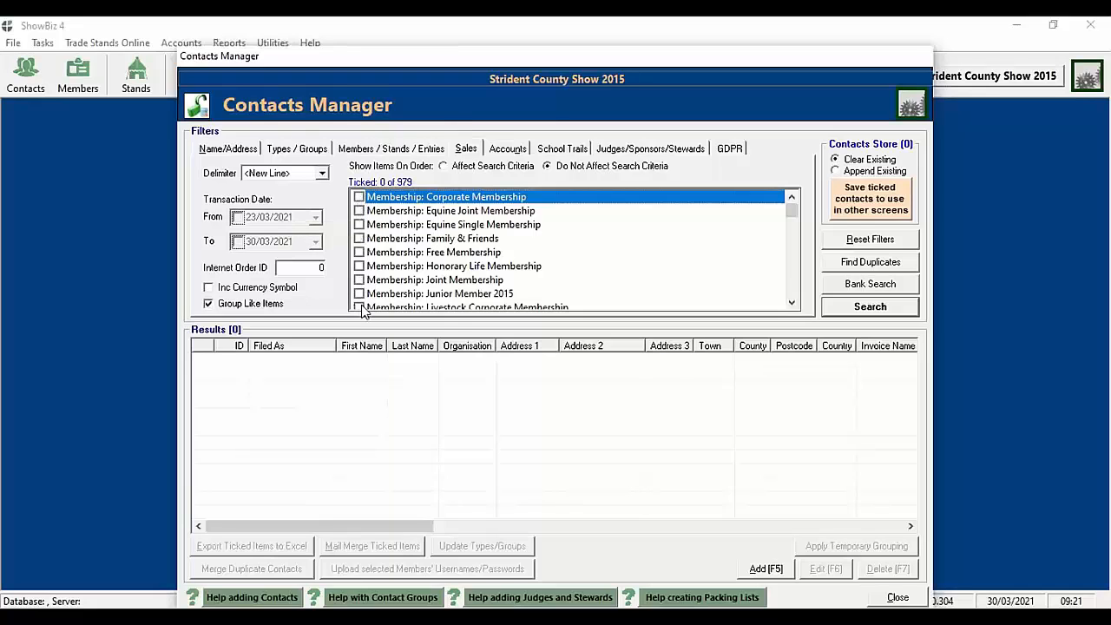
scroll(365, 296, "down", 2)
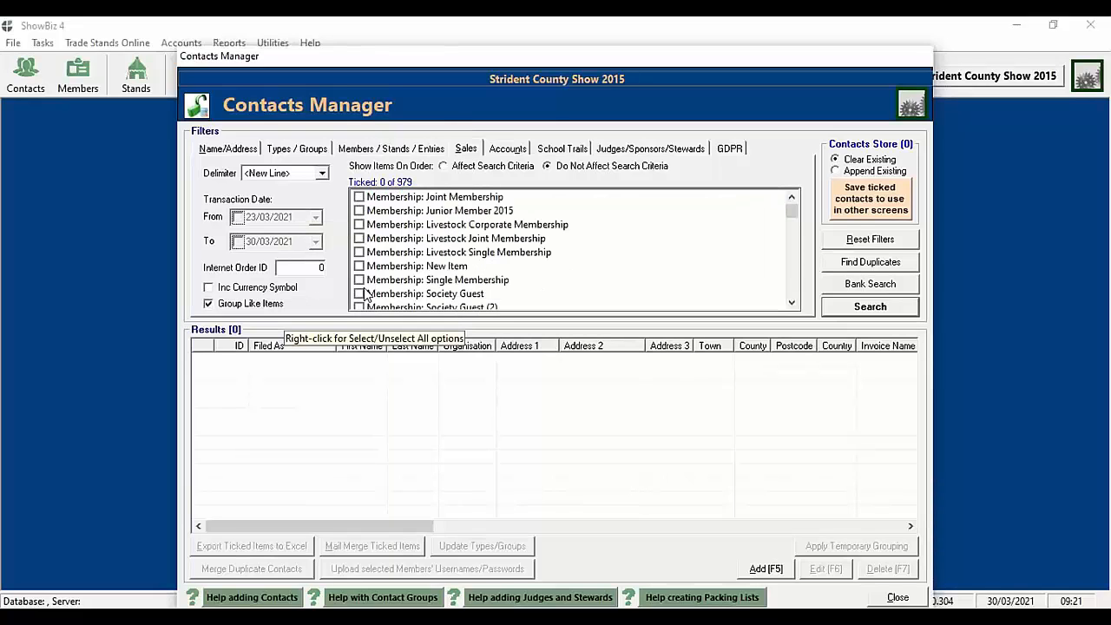
scroll(366, 296, "down", 1)
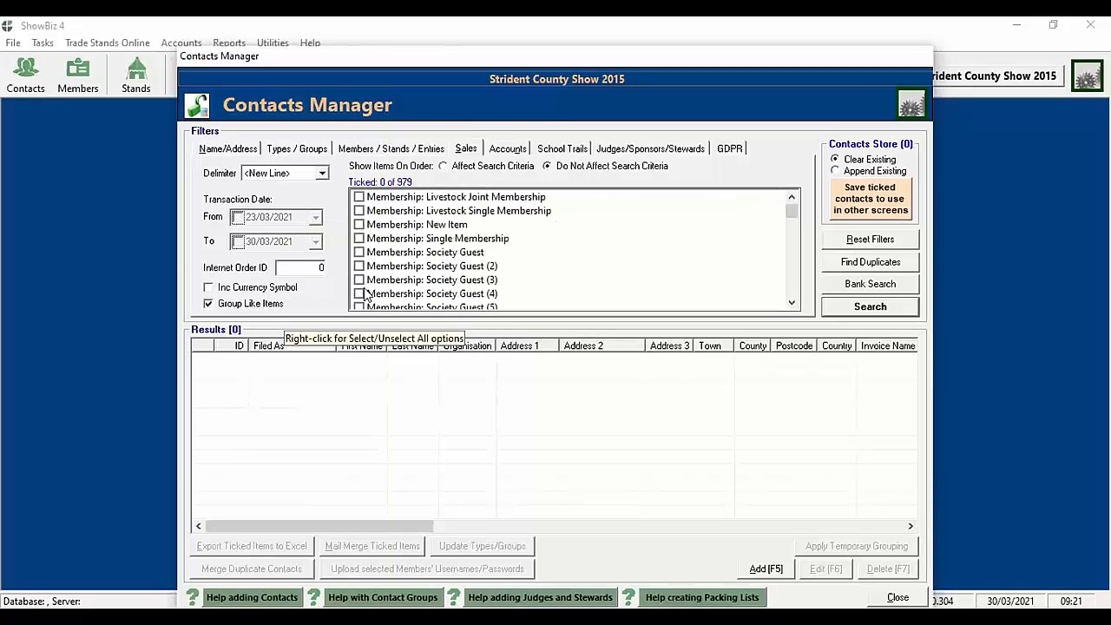
left_click(376, 241)
left_click(359, 239)
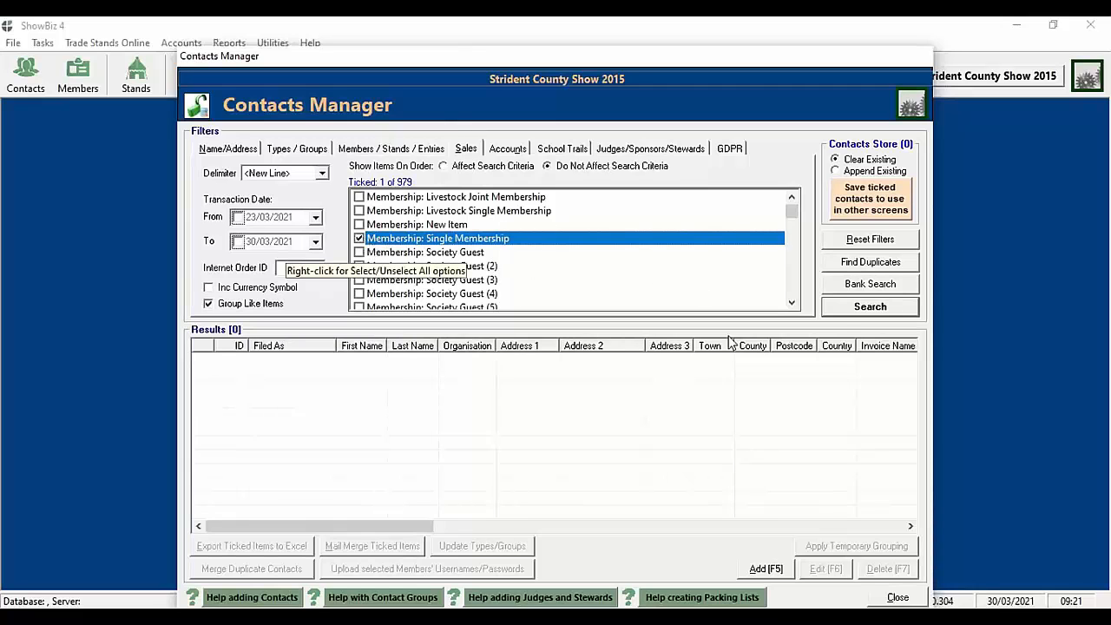
left_click(847, 315)
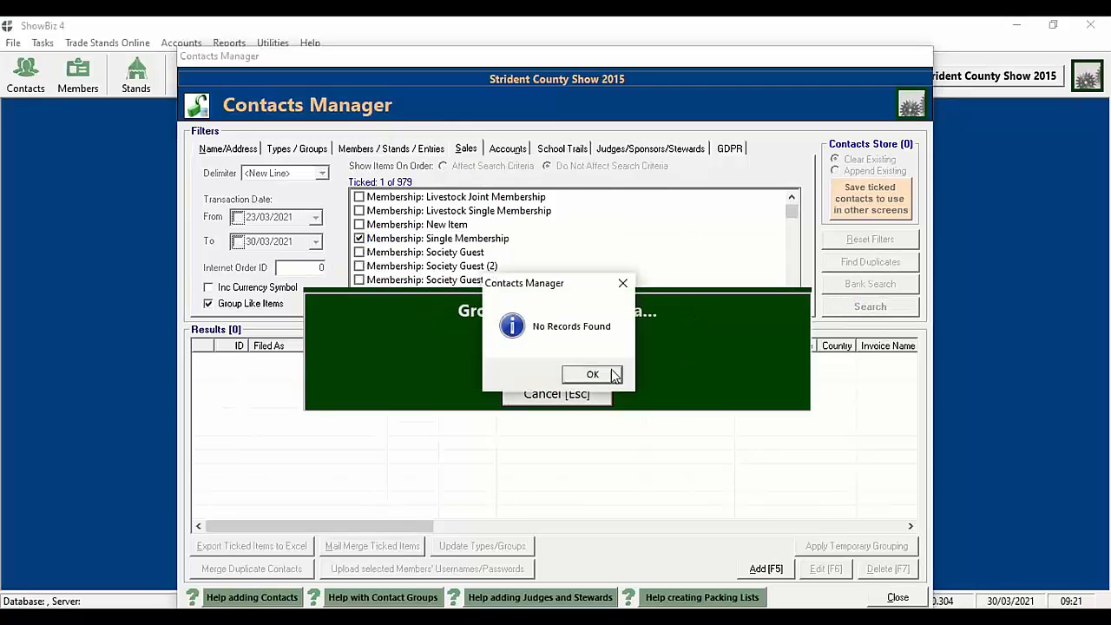
left_click(585, 374)
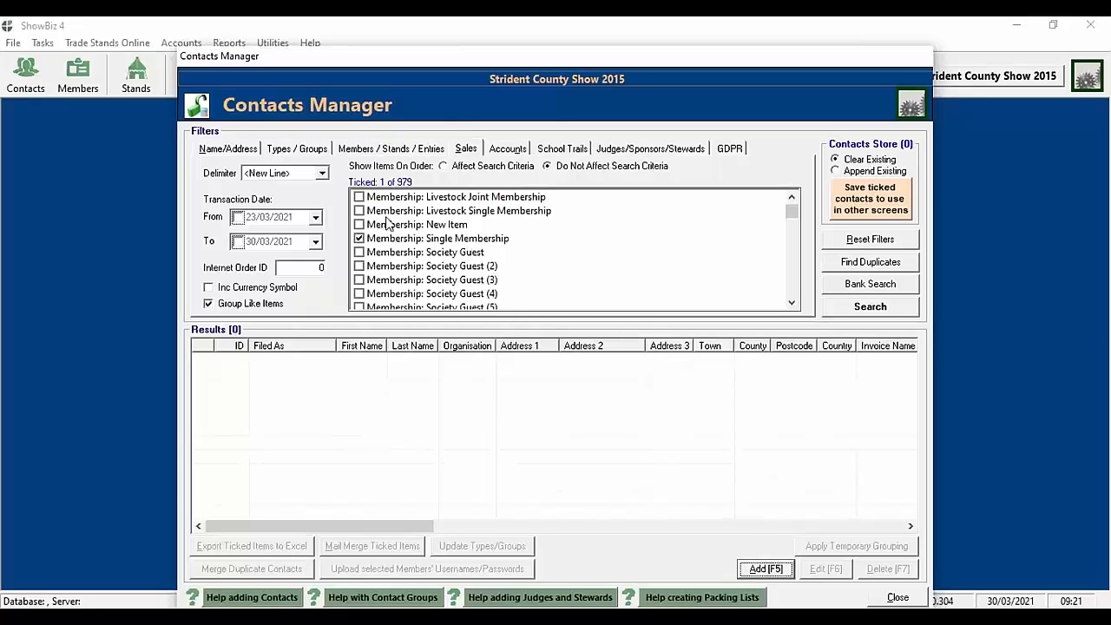
Step: Enable the transaction start date of 23/03/2021 and make the items on order affect the search criteria
left_click(242, 219)
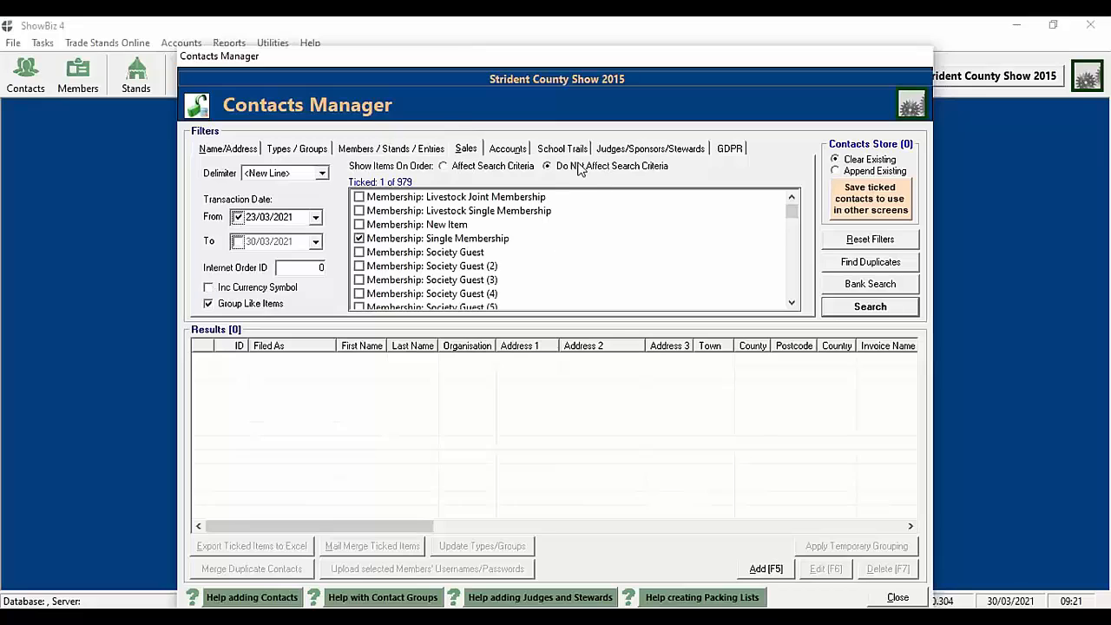
left_click(461, 167)
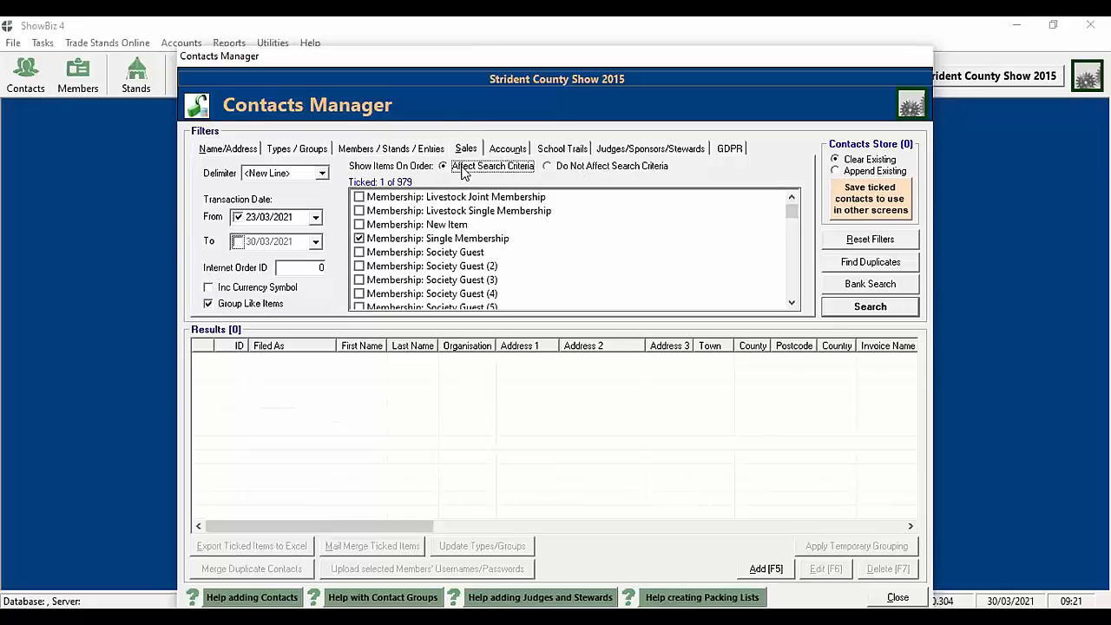
Step: Search by account for contacts with transactions and a balance more than or equal to 5 for Membership
left_click(508, 150)
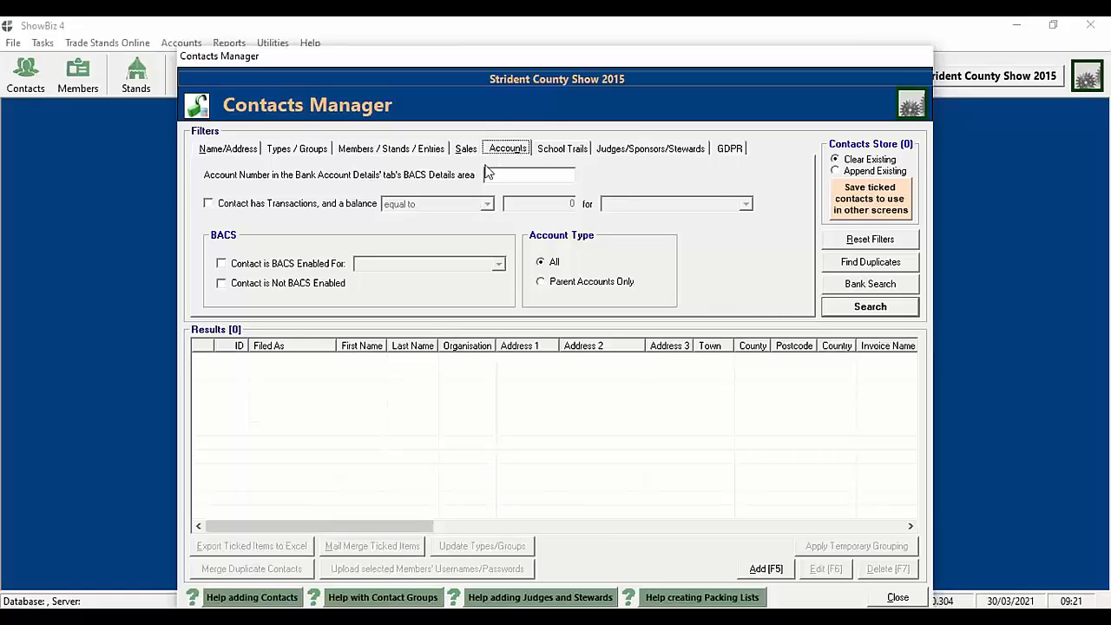
left_click(219, 204)
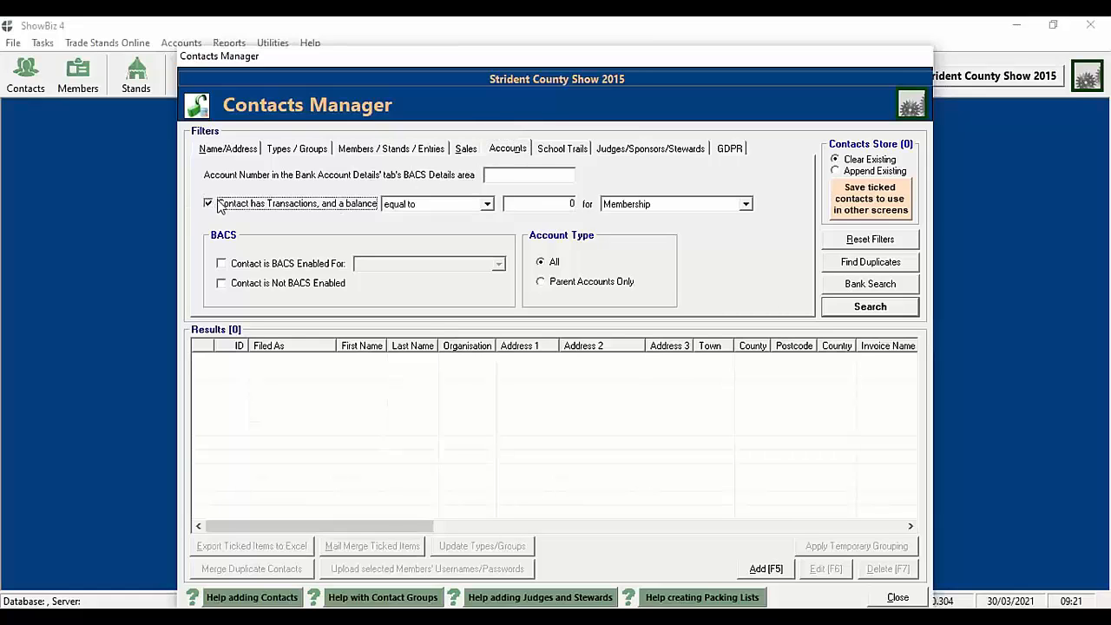
left_click(462, 205)
left_click(462, 230)
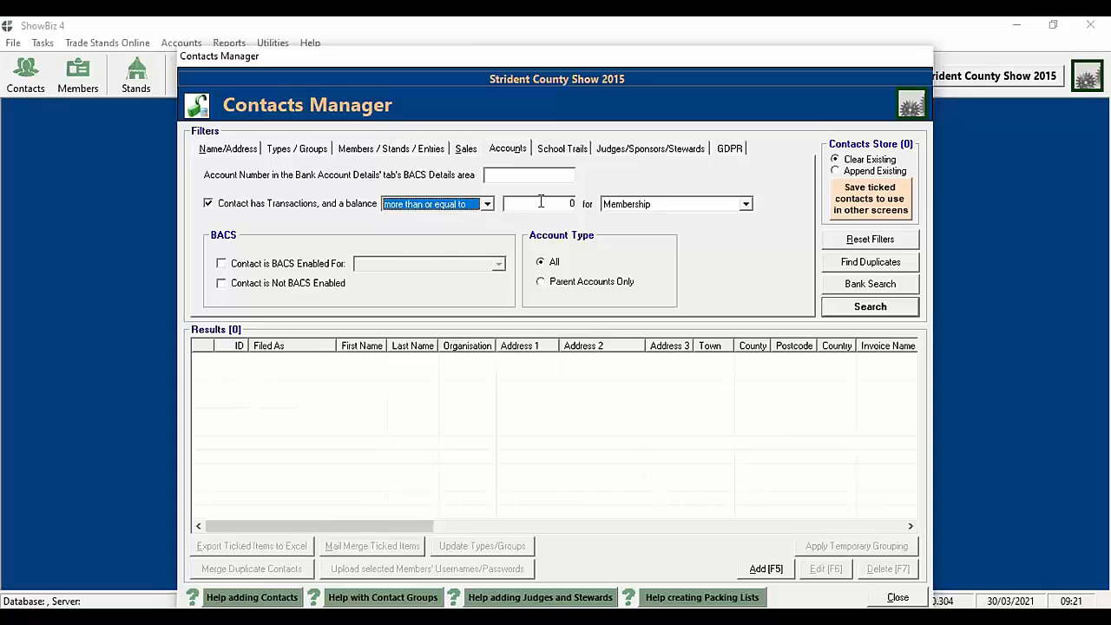
left_click(573, 203)
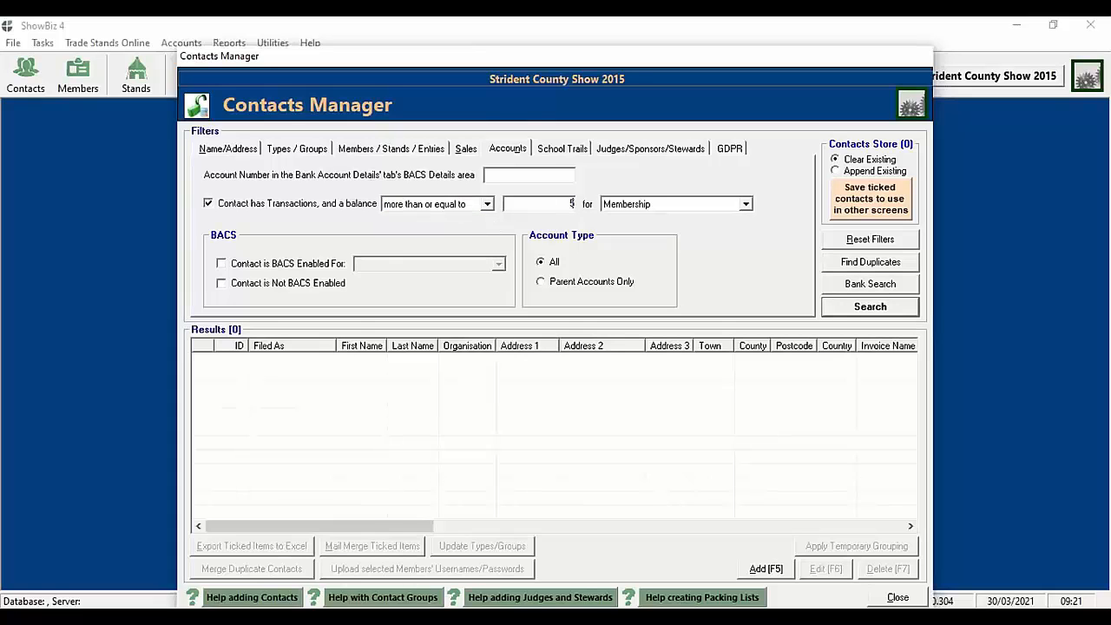
left_click(871, 308)
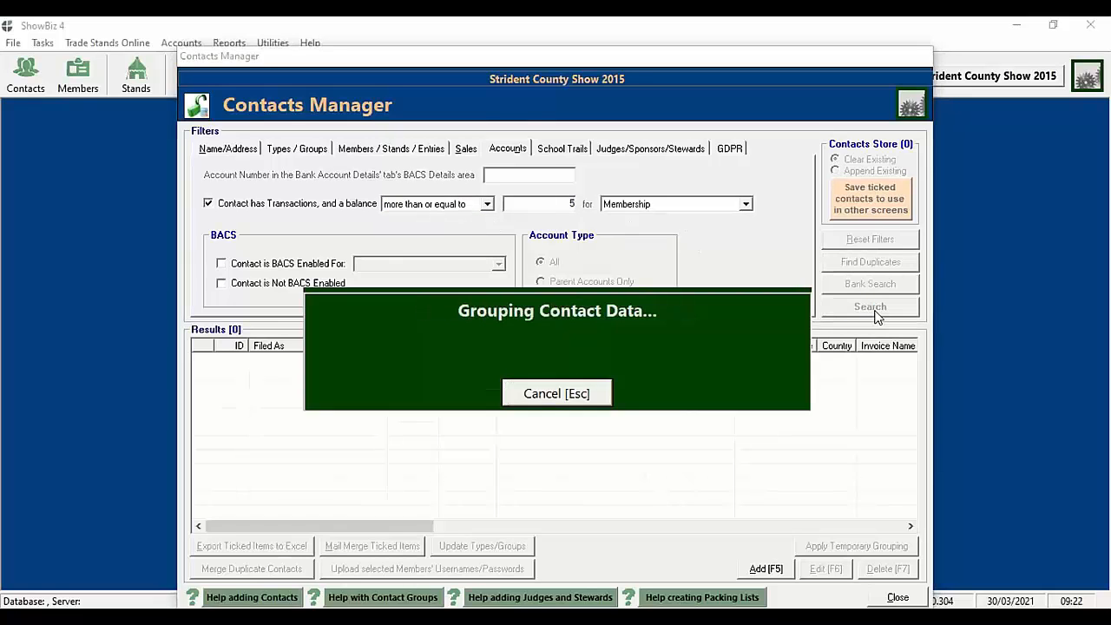
left_click(597, 375)
Step: Change the account balance criterion to Stands and search the contacts again
left_click(674, 204)
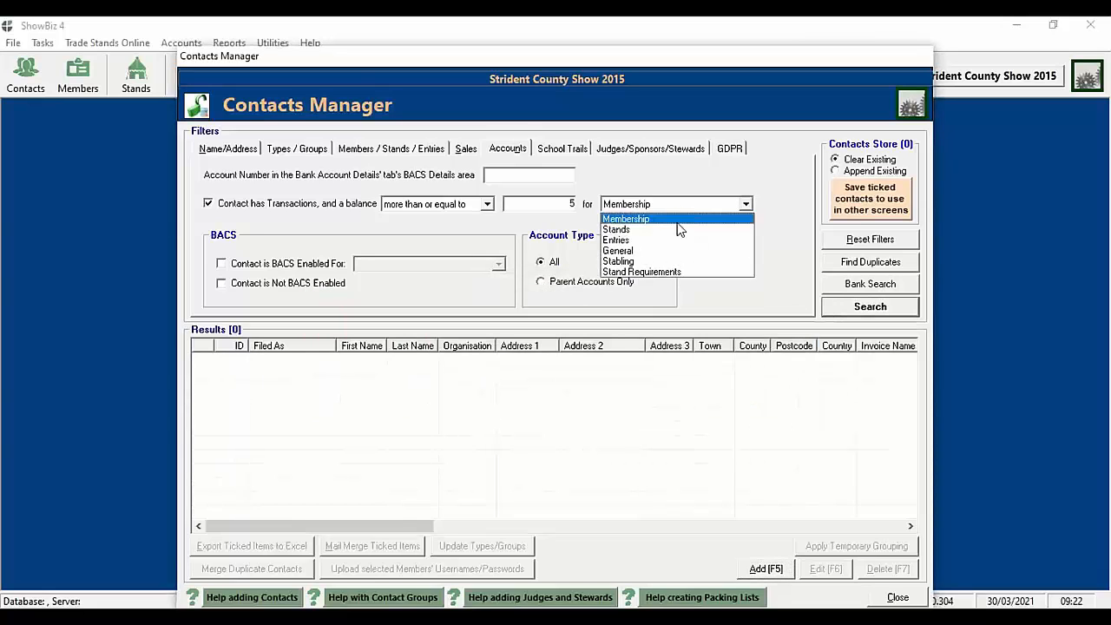
left_click(670, 229)
left_click(838, 305)
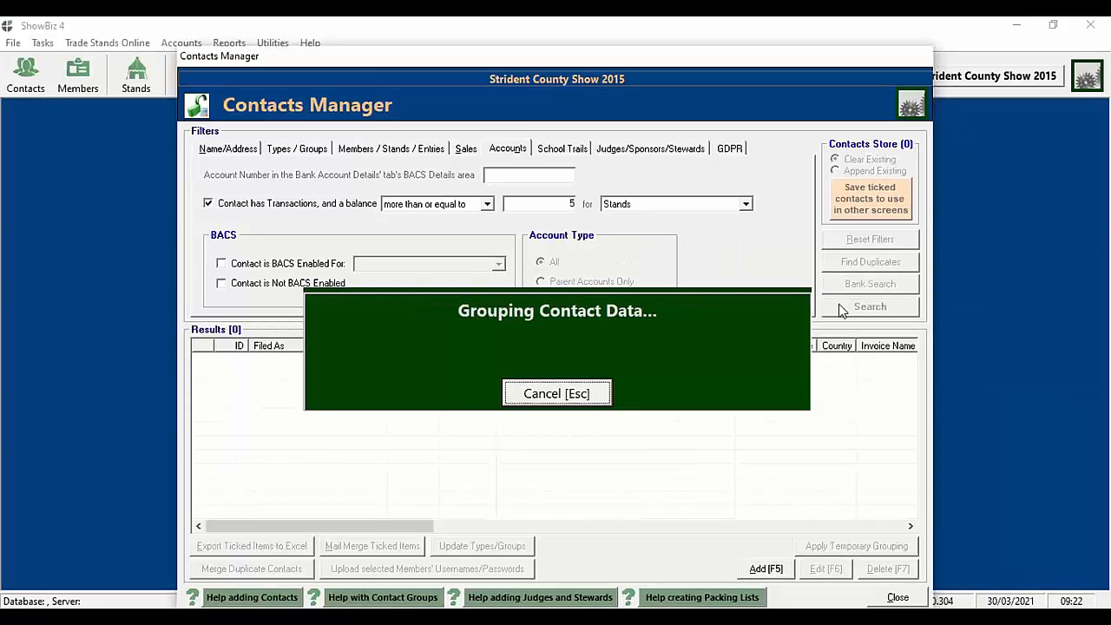
left_click(592, 374)
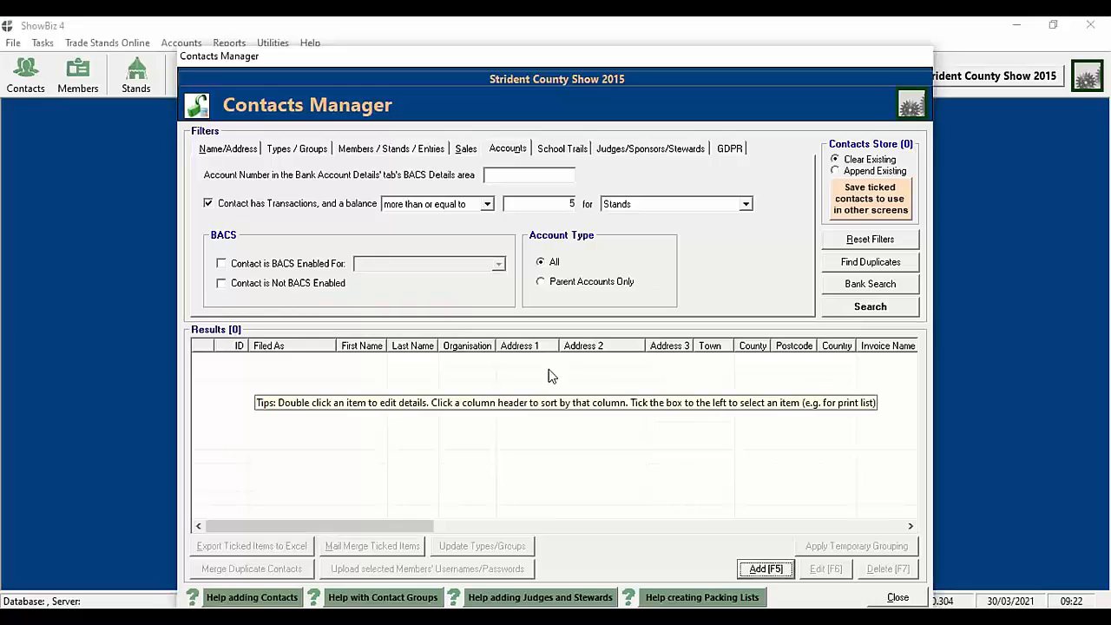
Step: Reset the filters and search for contacts who are BACS enabled for Membership
left_click(243, 268)
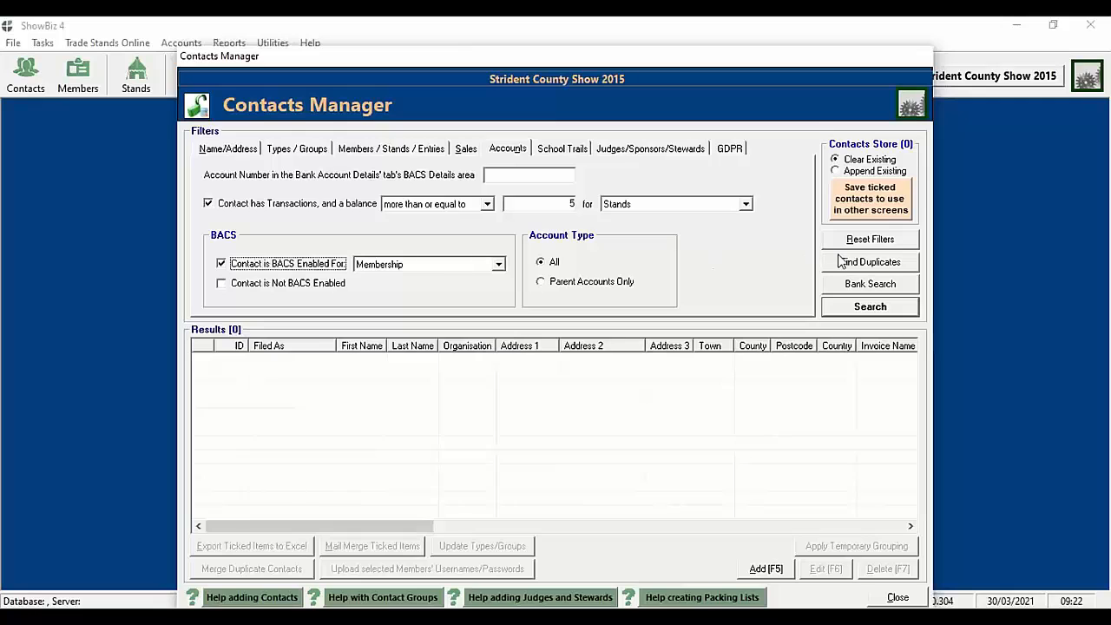
left_click(881, 245)
left_click(241, 264)
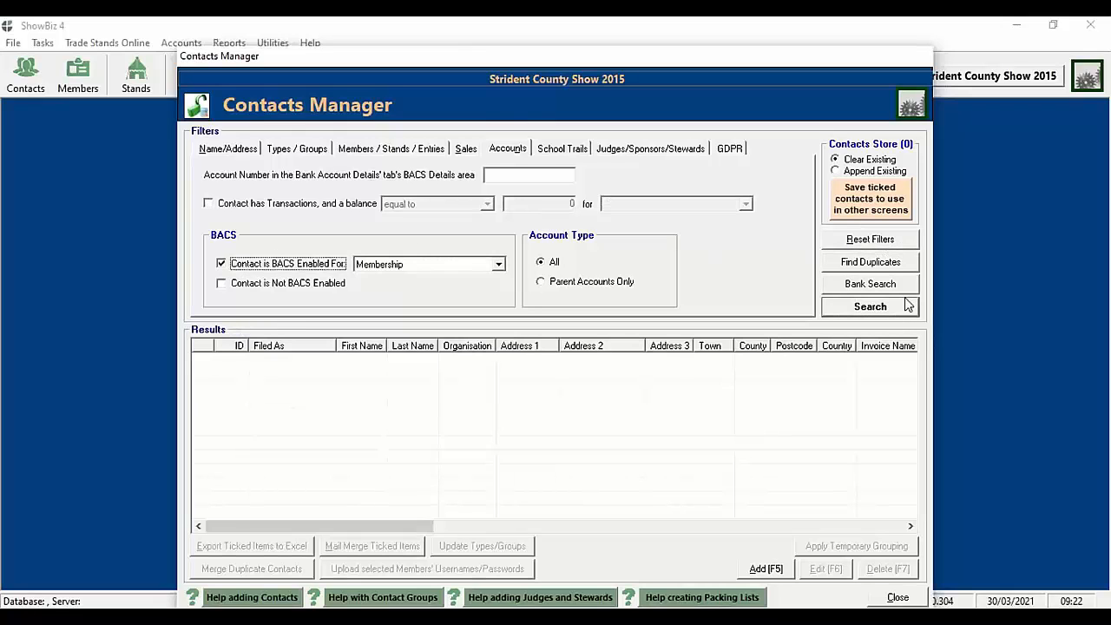
left_click(903, 305)
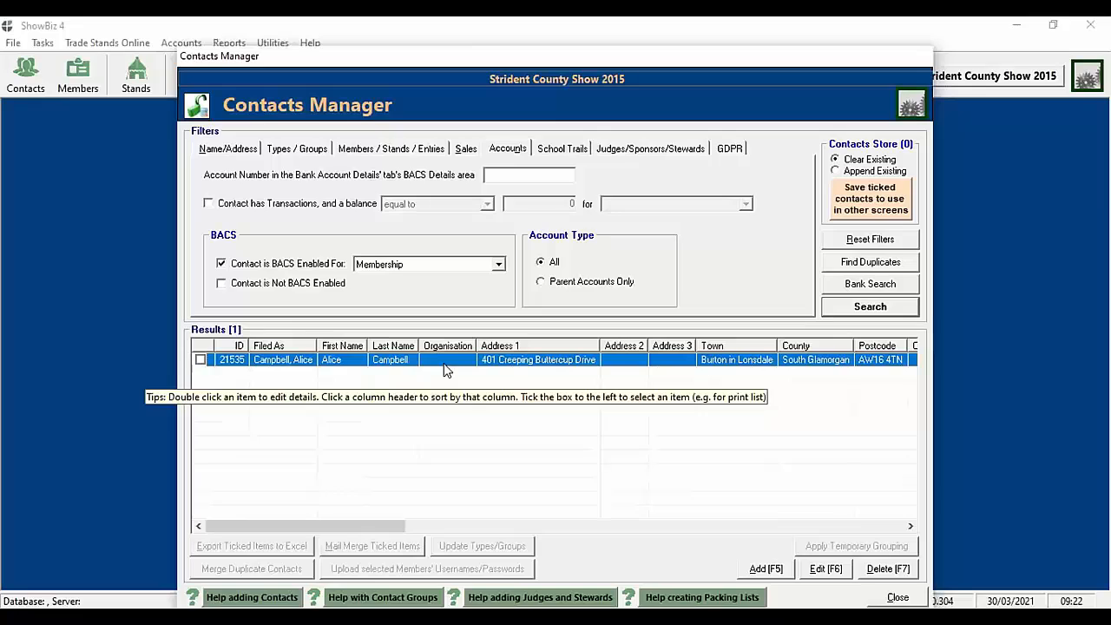
Step: Display the School Trails filters and look at the School Trail Type choices
left_click(581, 152)
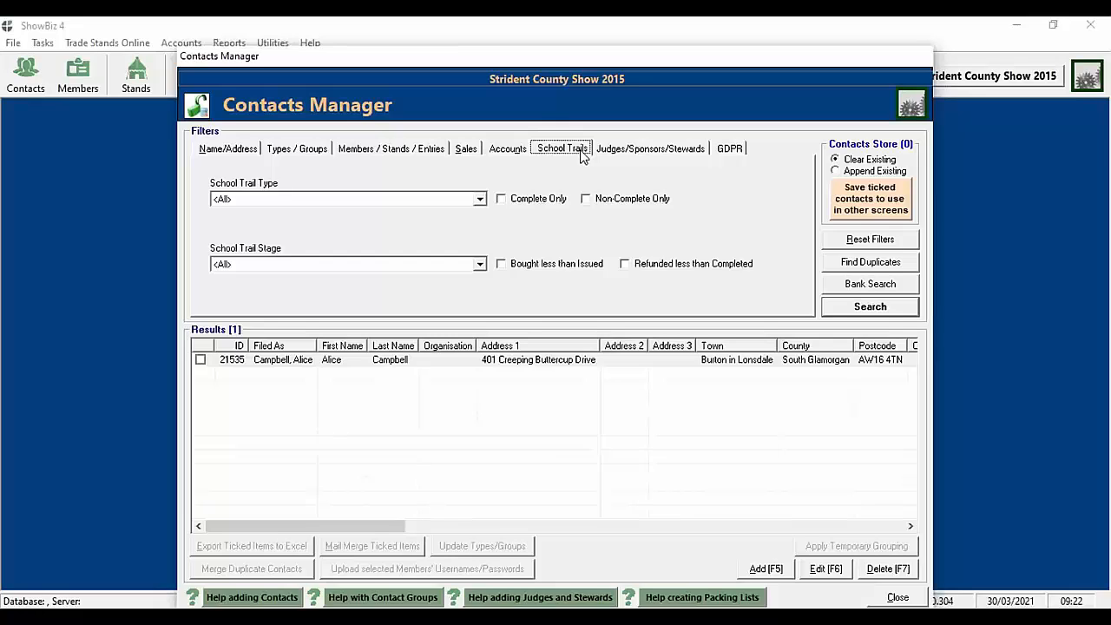
left_click(478, 199)
left_click(475, 200)
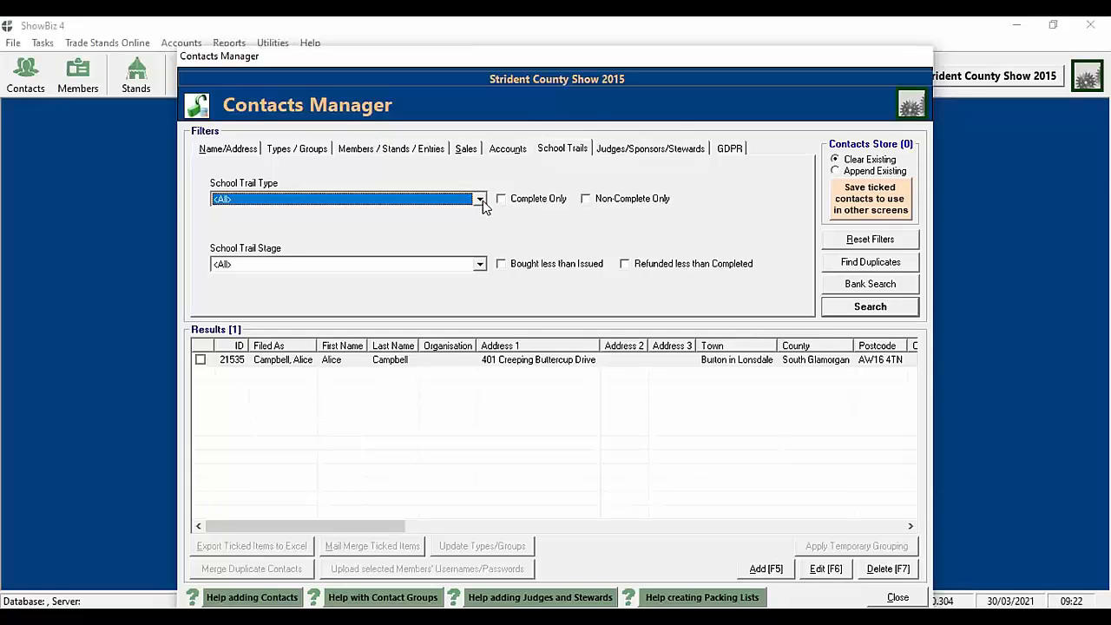
Step: Search for contacts who have been assigned in the schedule as judges
left_click(630, 148)
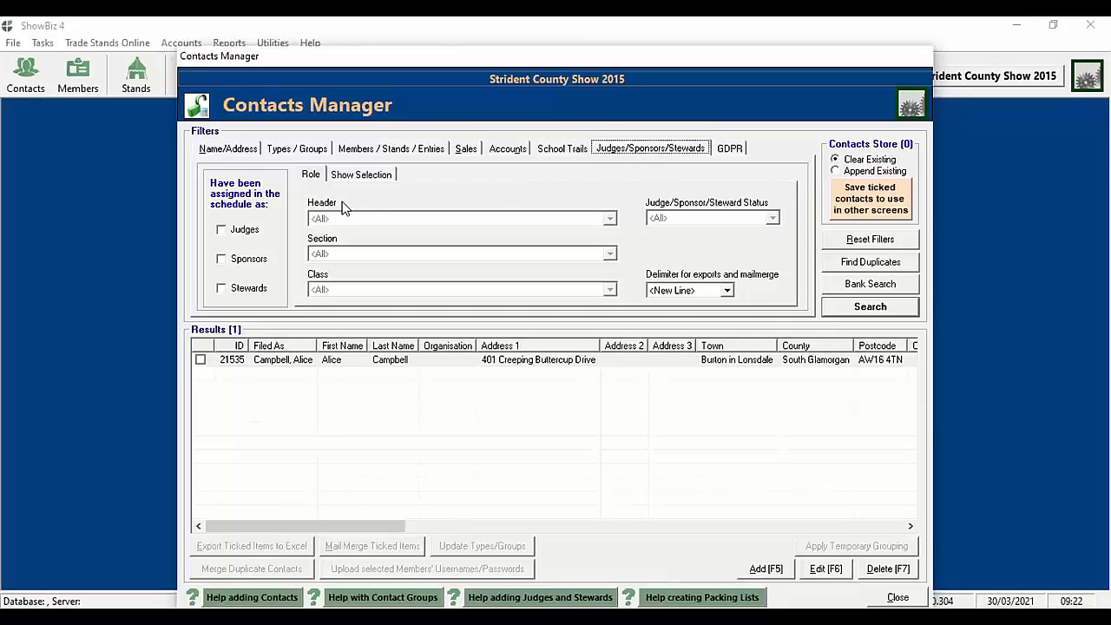
left_click(238, 231)
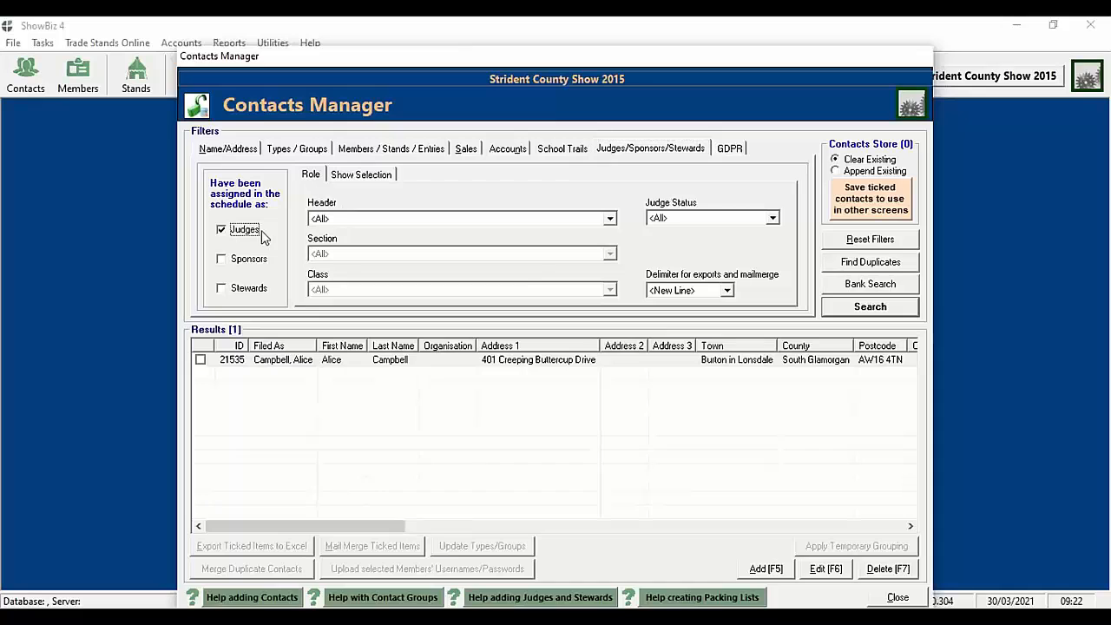
left_click(875, 311)
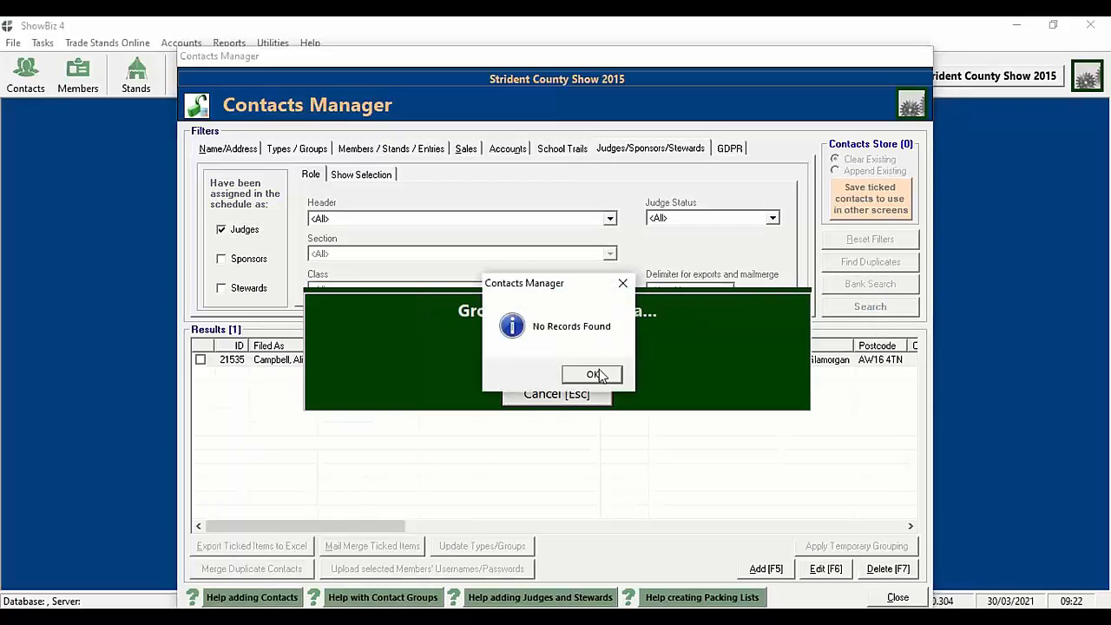
left_click(580, 372)
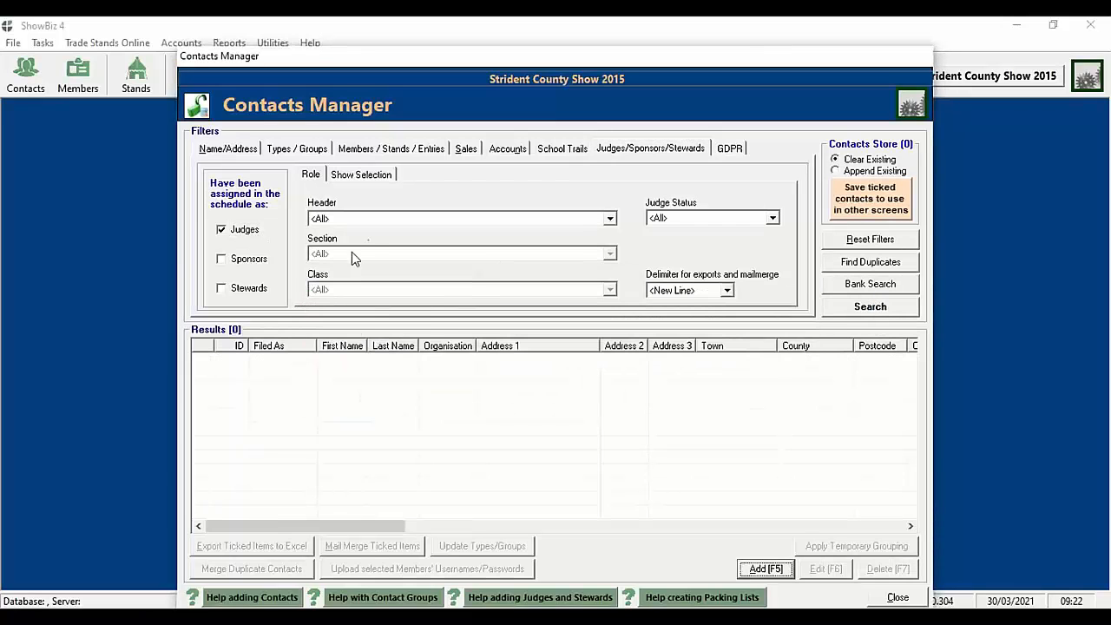
Step: Reset all filters and repeat the search with only the Judges schedule role ticked
left_click(880, 241)
left_click(222, 230)
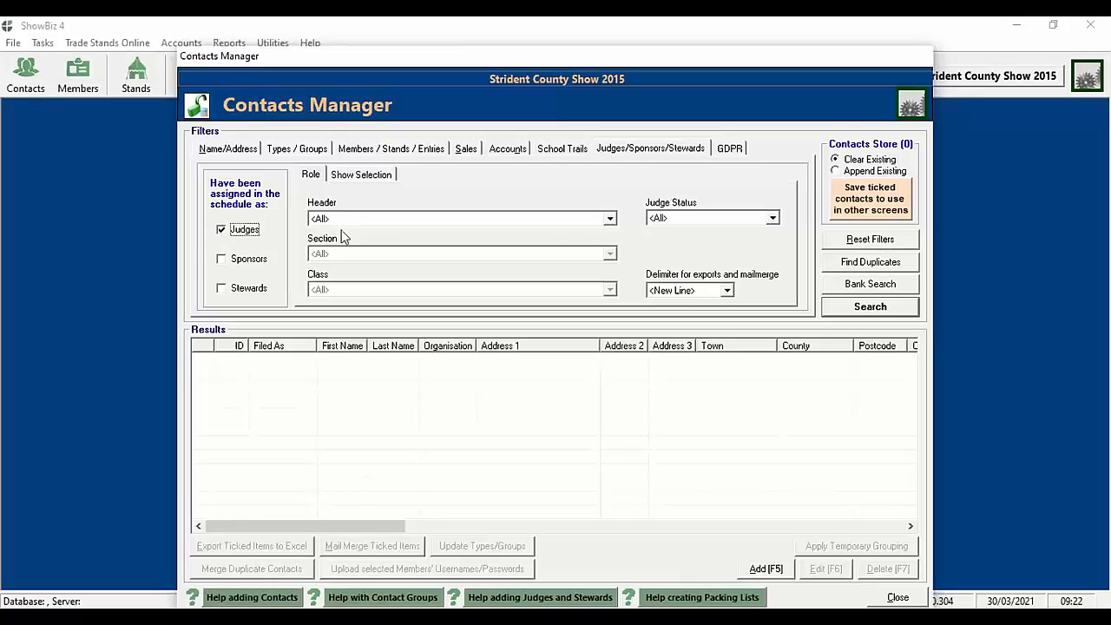
left_click(865, 308)
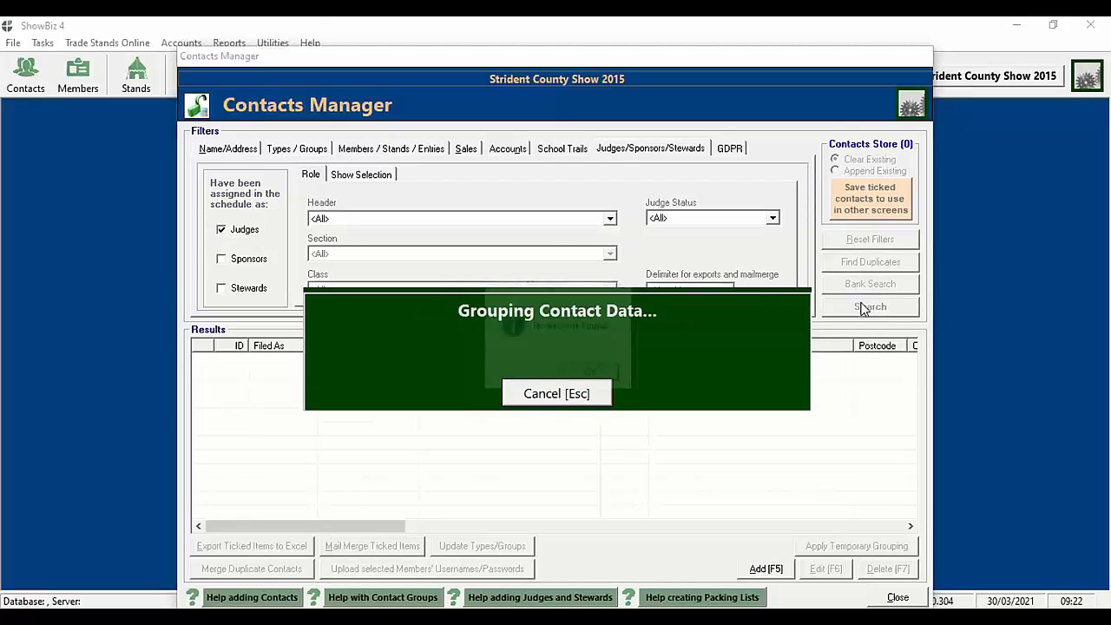
left_click(591, 377)
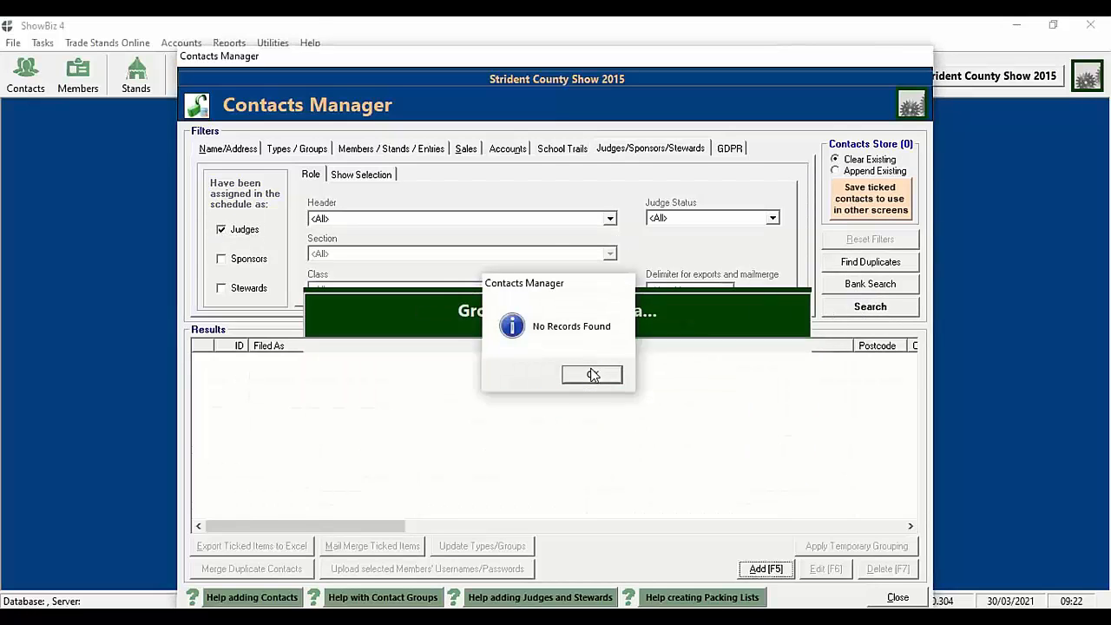
Step: Restrict the Judges filter to header BACON CARCASE, section BACON CARCASE COMPETITION and class s501 Best Landrace carcase
left_click(258, 236)
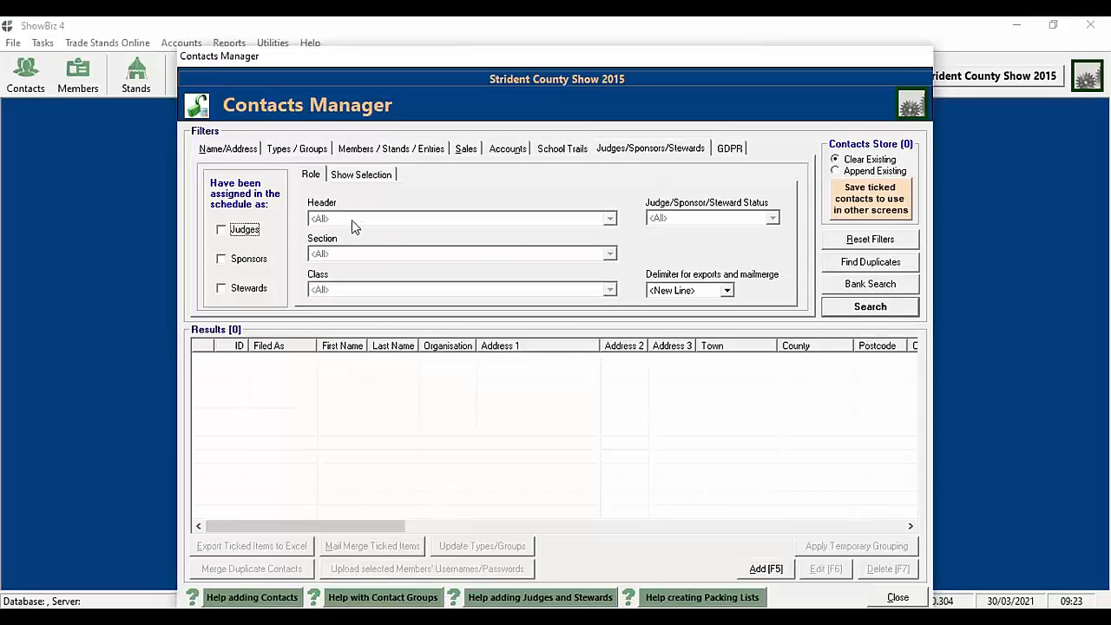
left_click(259, 228)
left_click(373, 219)
scroll(373, 239, "up", 1)
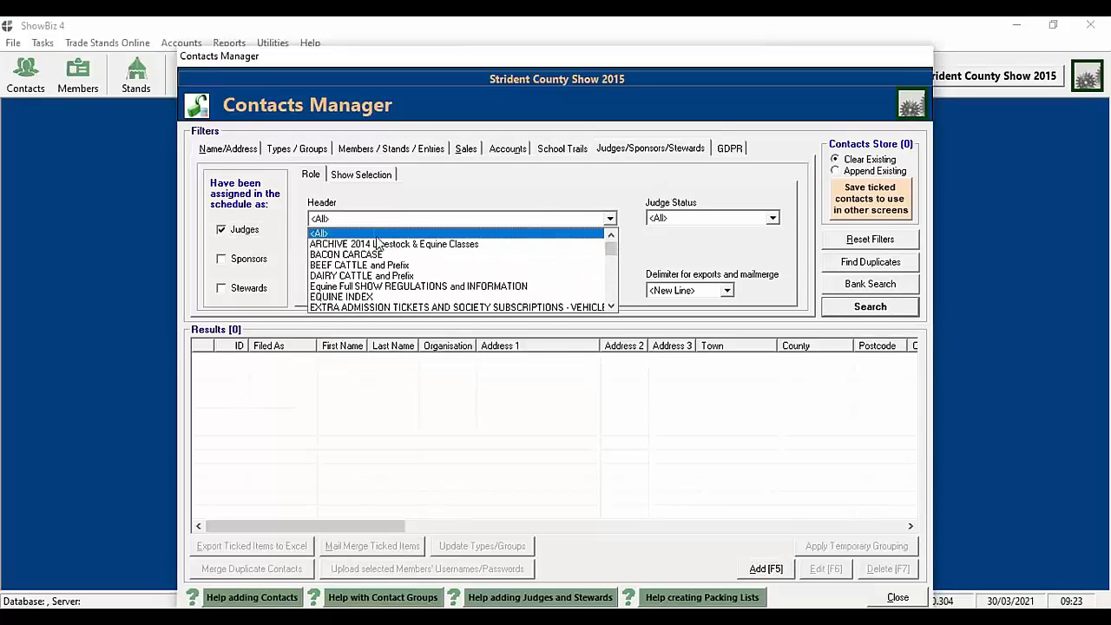
left_click(375, 251)
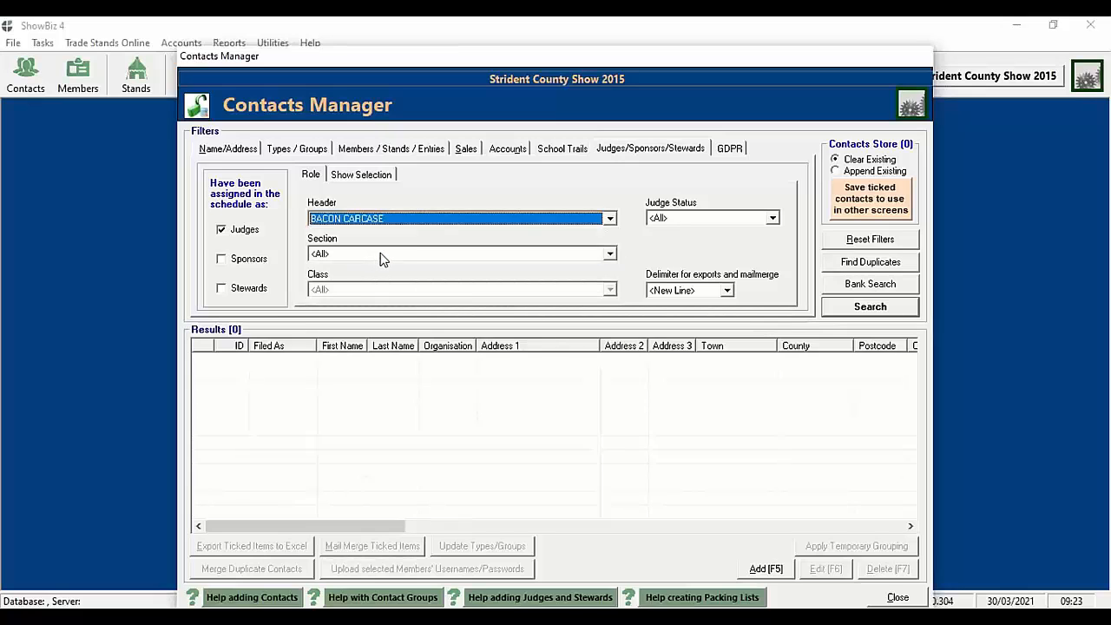
left_click(379, 254)
left_click(382, 278)
left_click(385, 290)
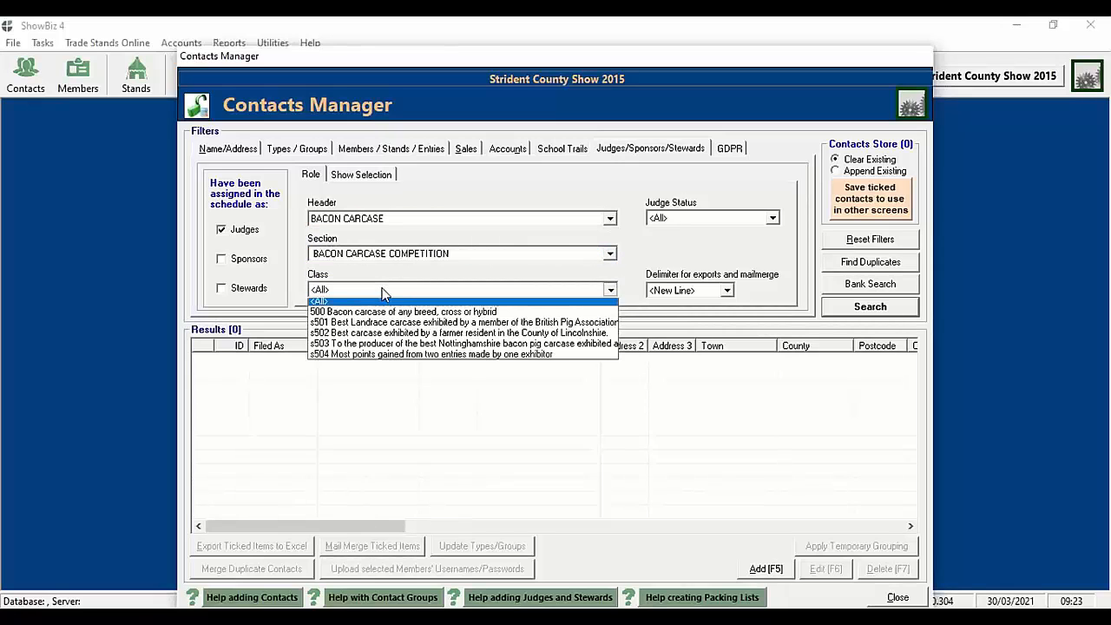
left_click(391, 325)
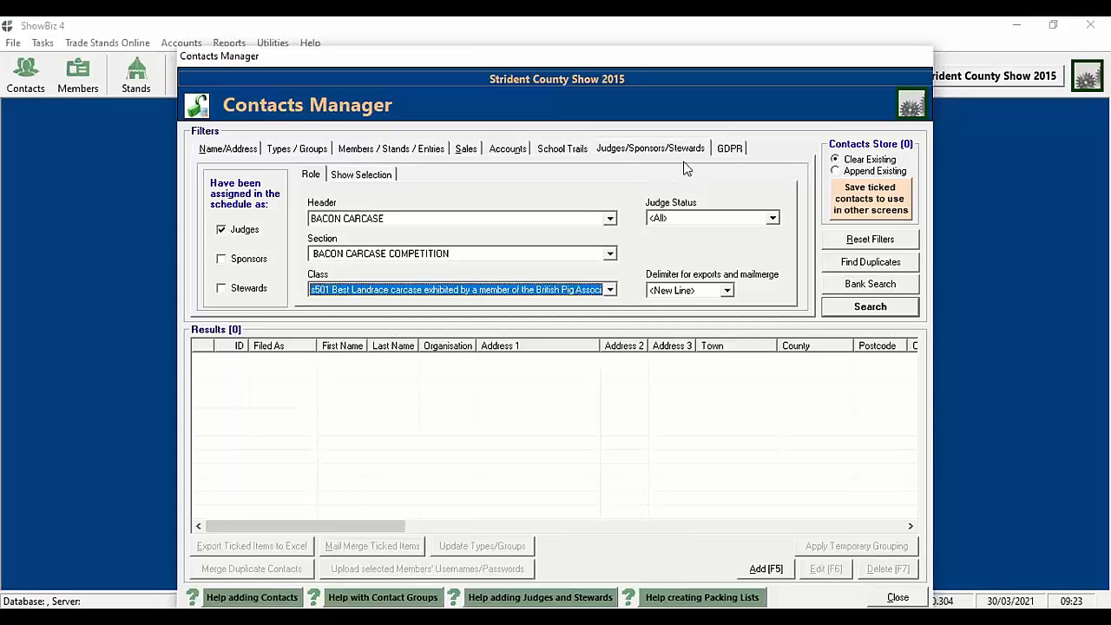
Step: Display the GDPR filters for contact preferences and last transaction date
left_click(718, 152)
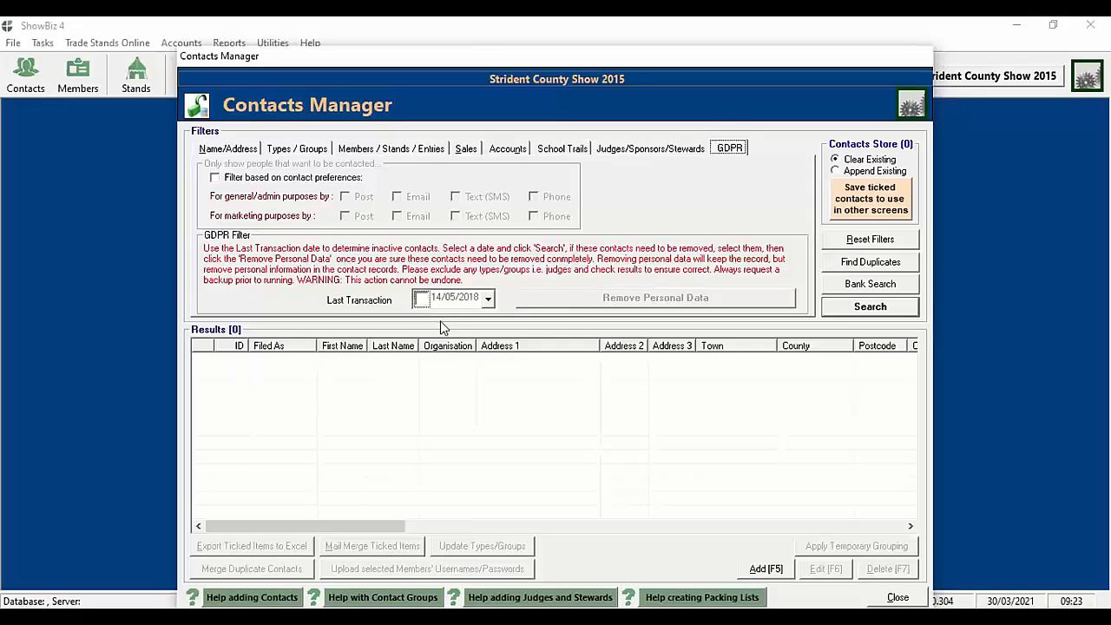
Step: Reset the contact filters and browse the list of contact types and groups for Strident County Show 2015
left_click(246, 153)
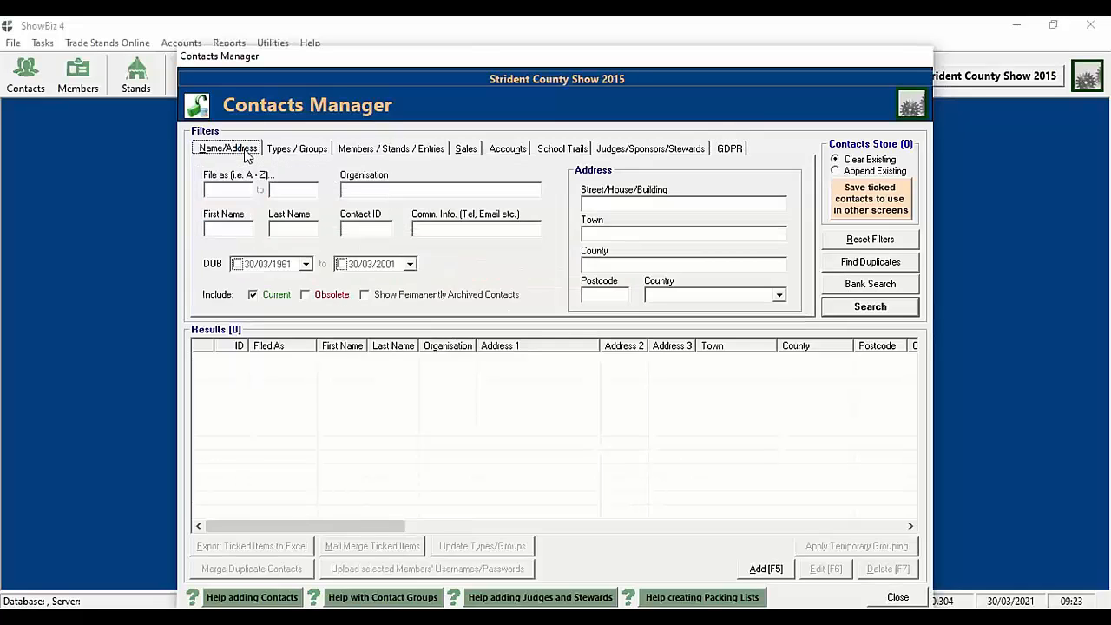
left_click(849, 245)
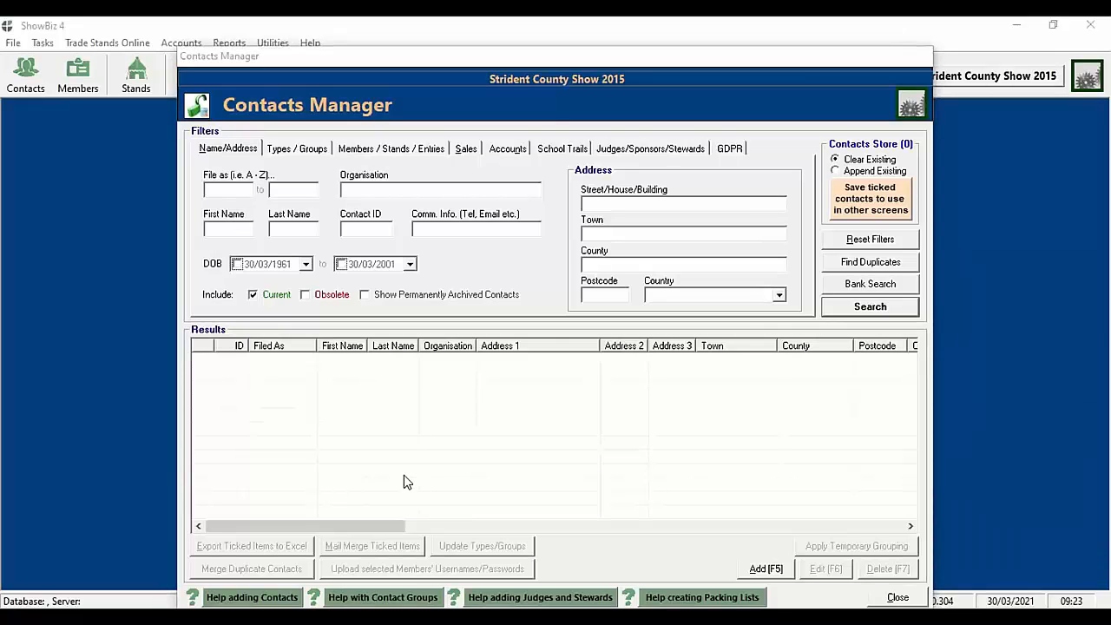
left_click(215, 228)
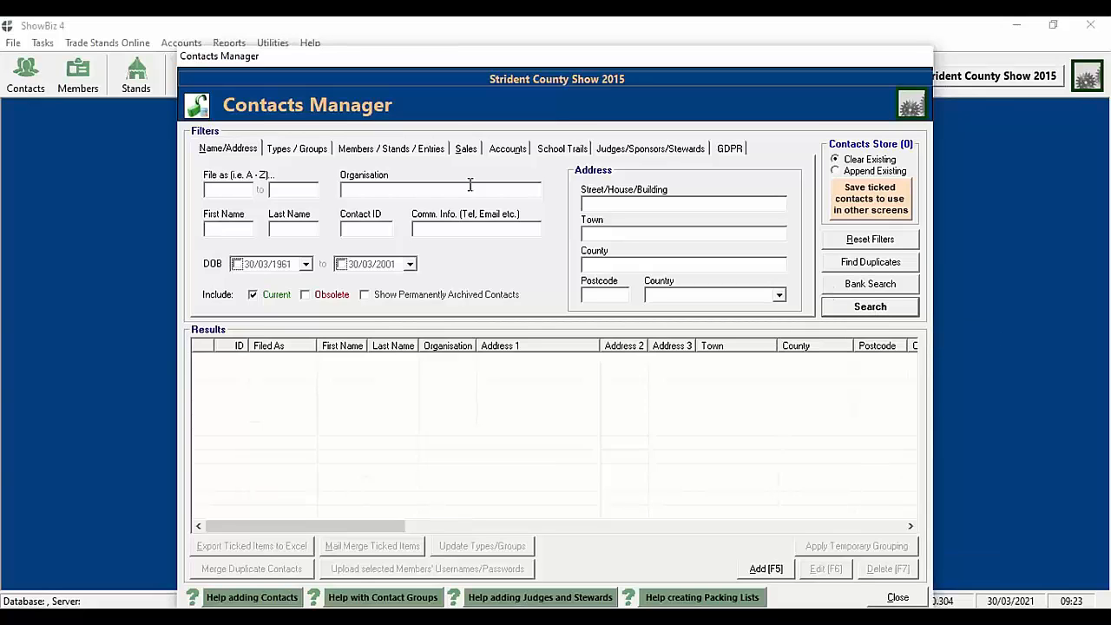
left_click(309, 149)
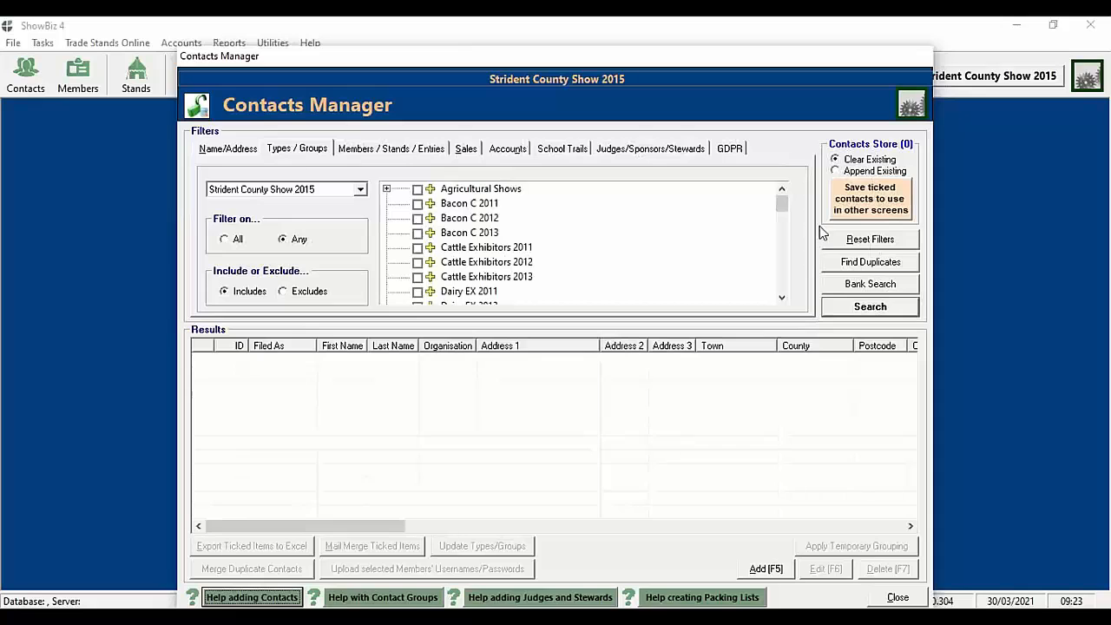
left_click(787, 302)
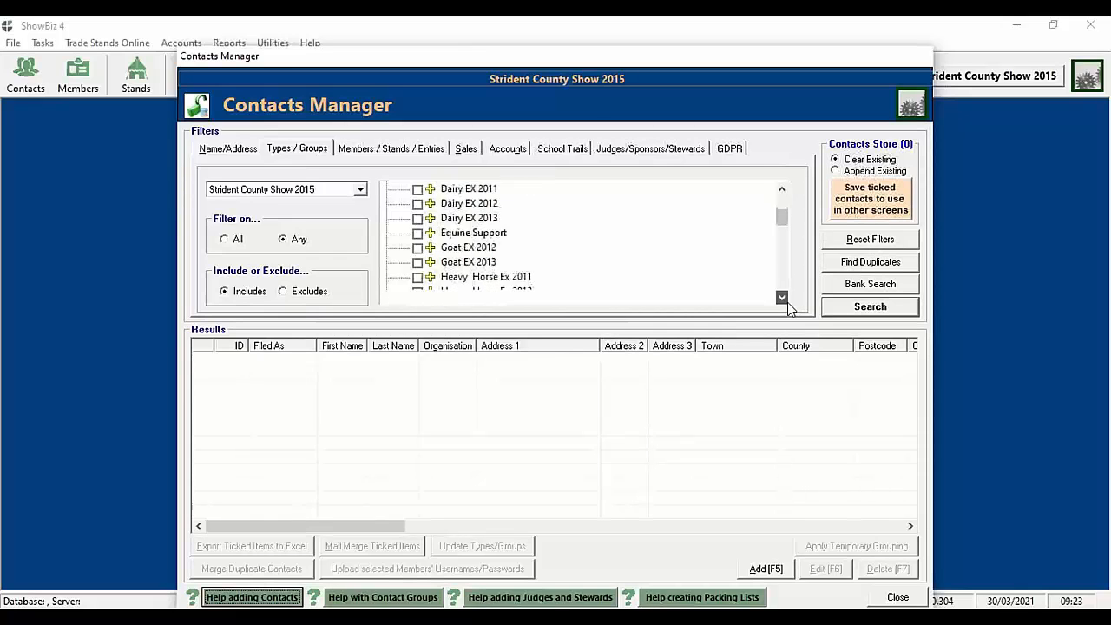
left_click(788, 302)
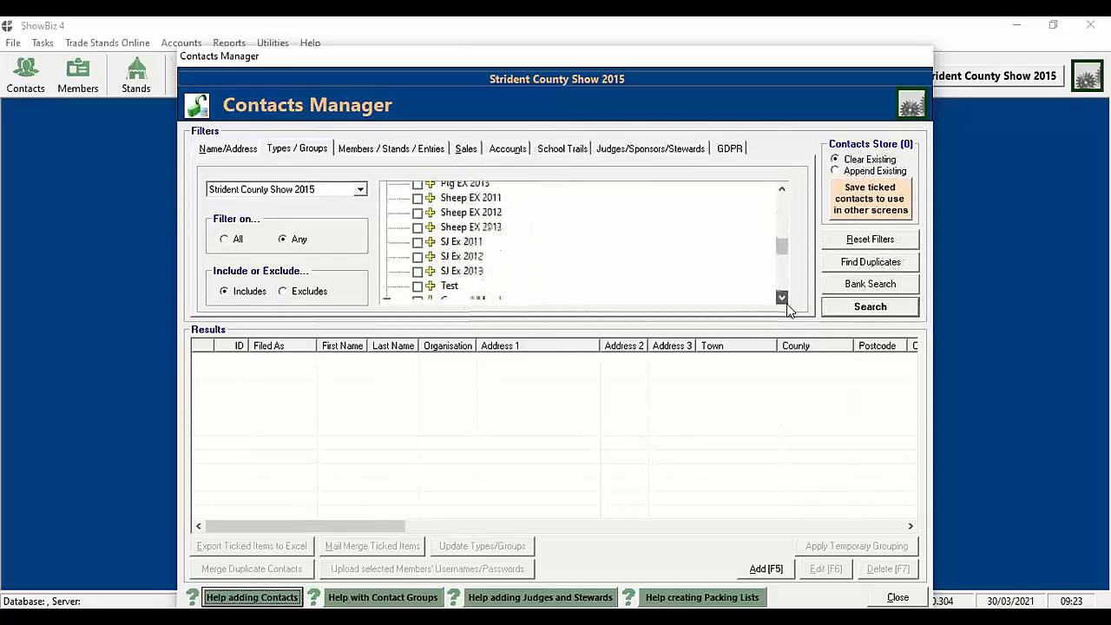
left_click(390, 149)
left_click(228, 272)
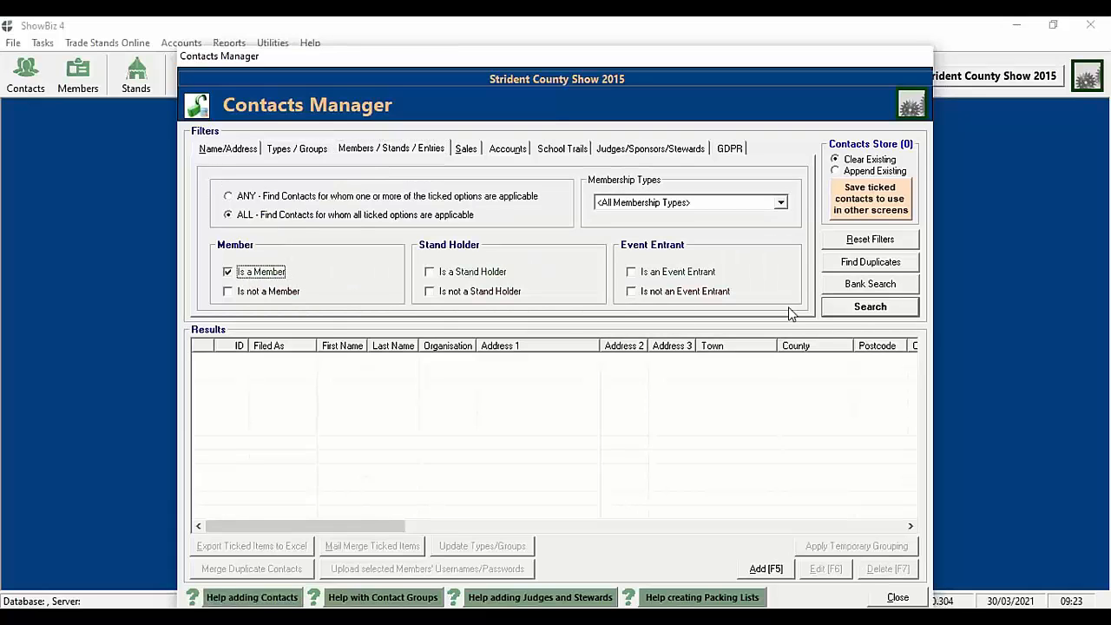
left_click(859, 307)
left_click(597, 374)
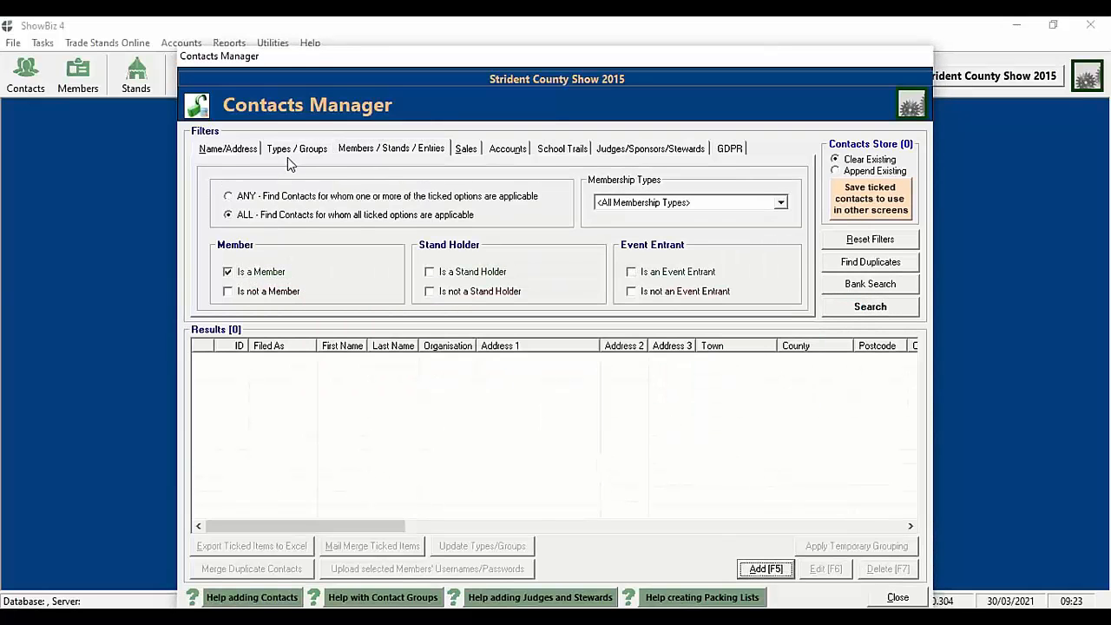
Step: Reset all filters and search for the demo contact by first name
left_click(907, 238)
left_click(245, 147)
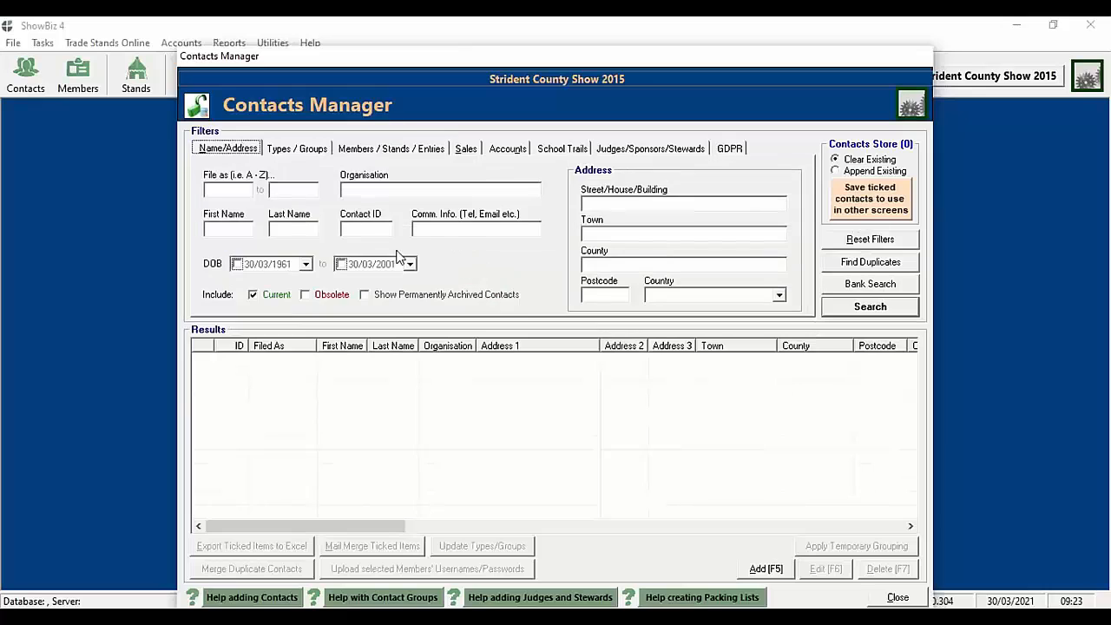
left_click(249, 230)
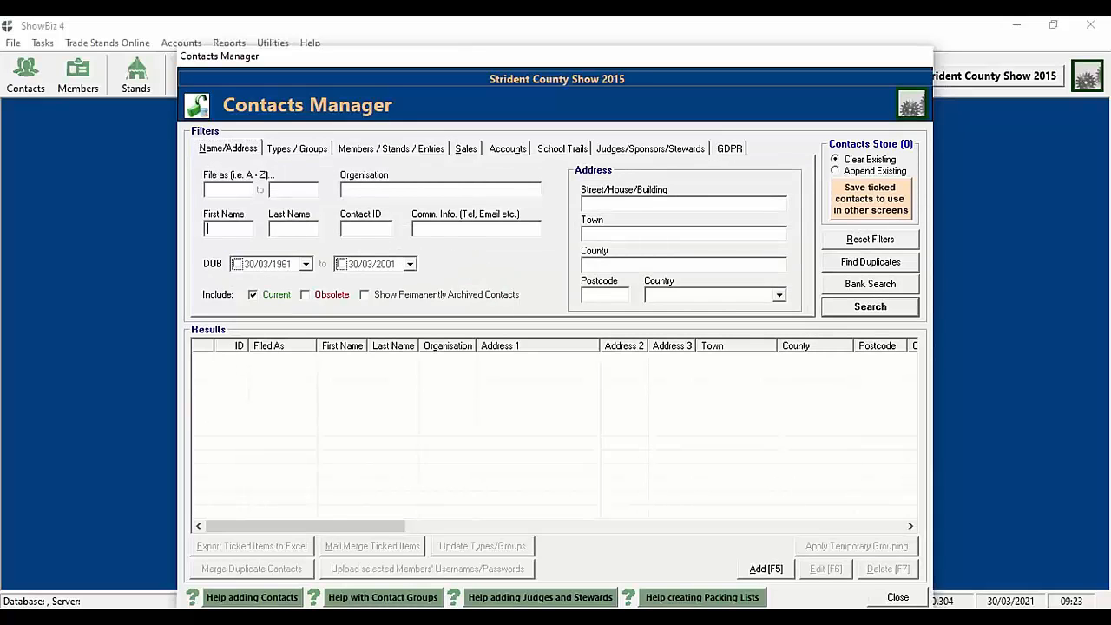
key("Return")
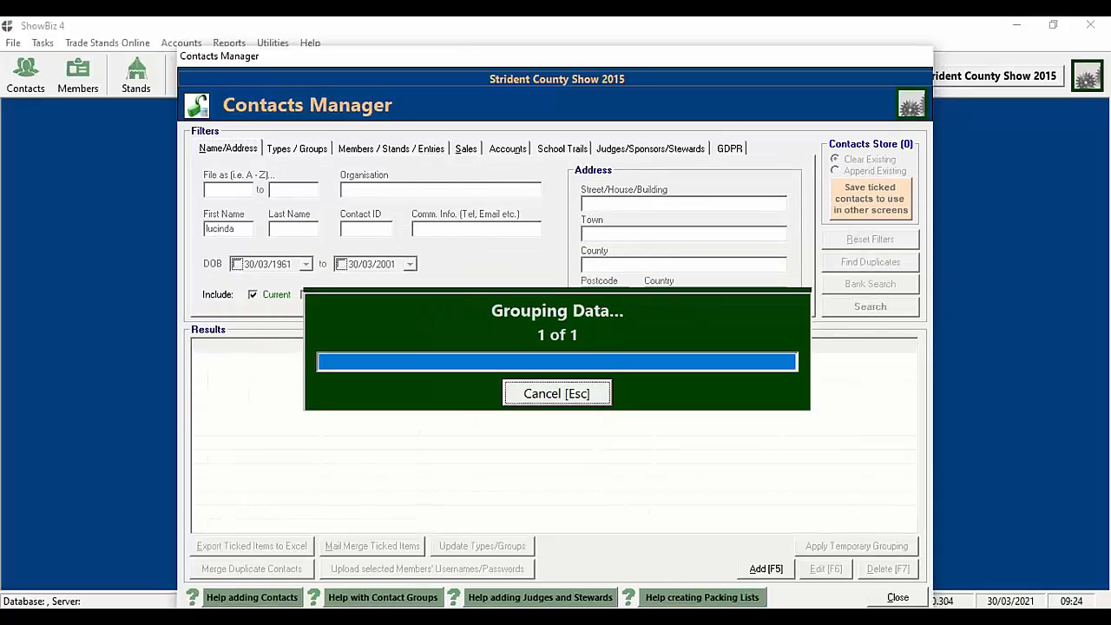
Step: Try to run an email merge through the Email Template Manager for the found contact, for General/Admin Purposes
left_click(201, 359)
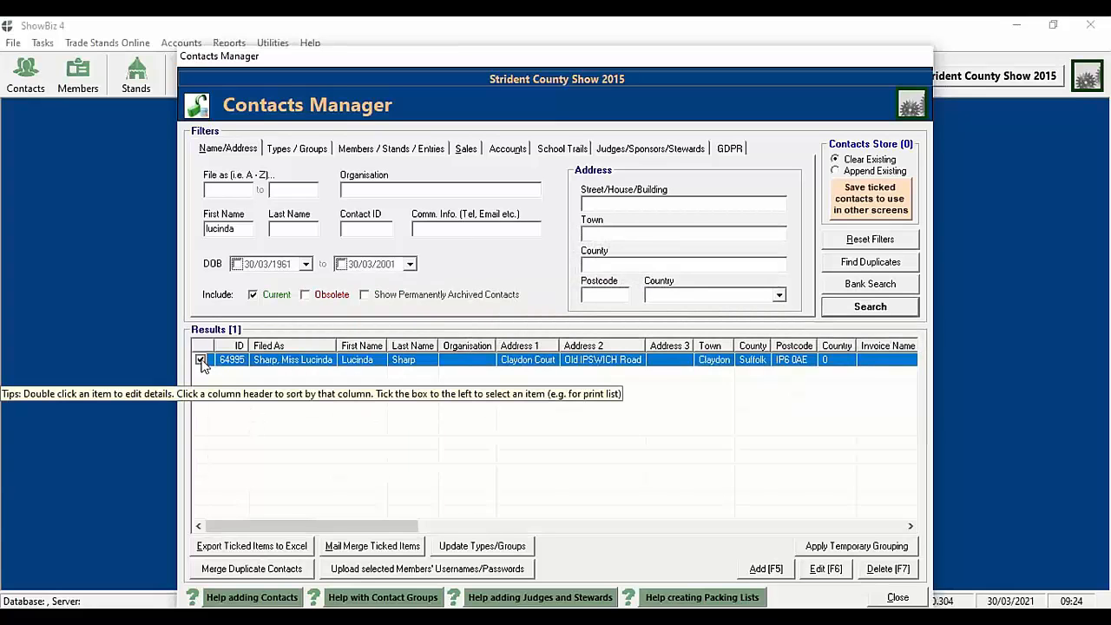
left_click(353, 548)
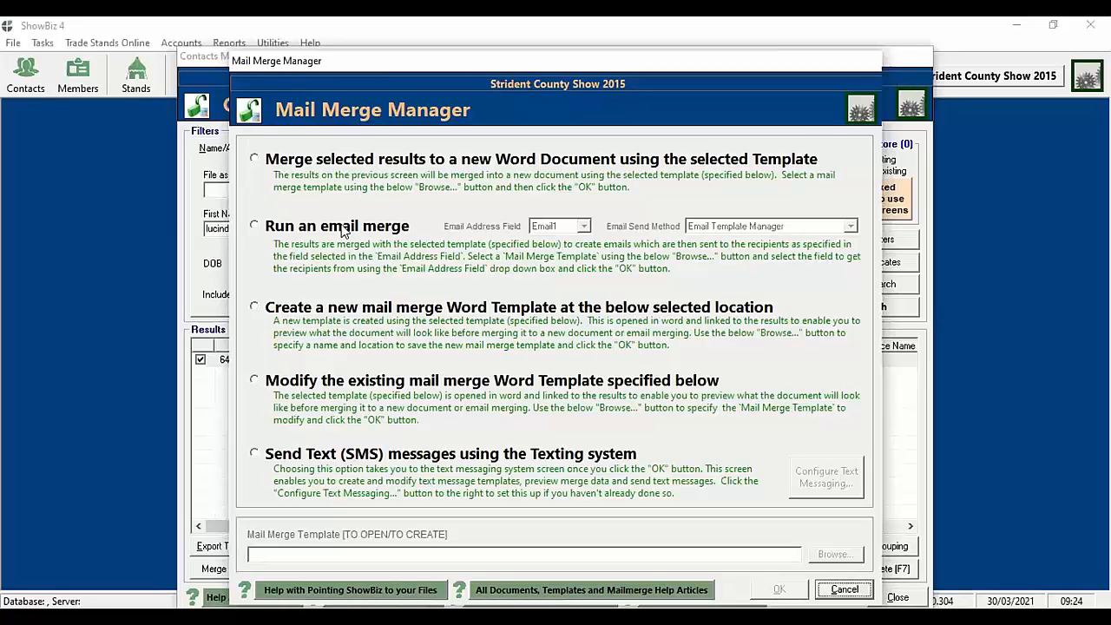
left_click(392, 226)
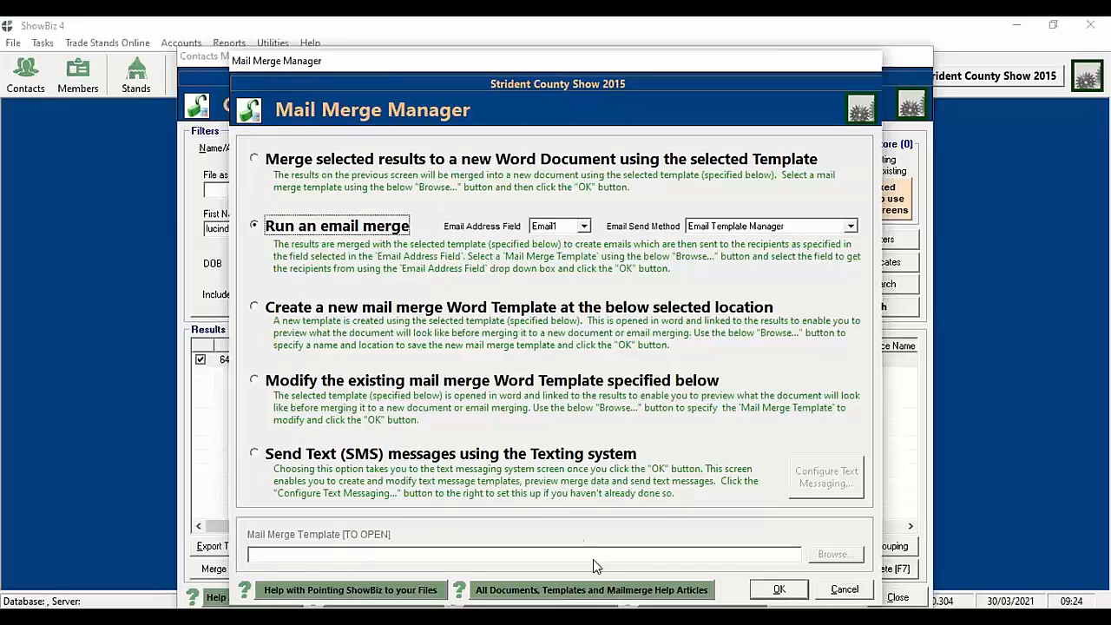
left_click(778, 588)
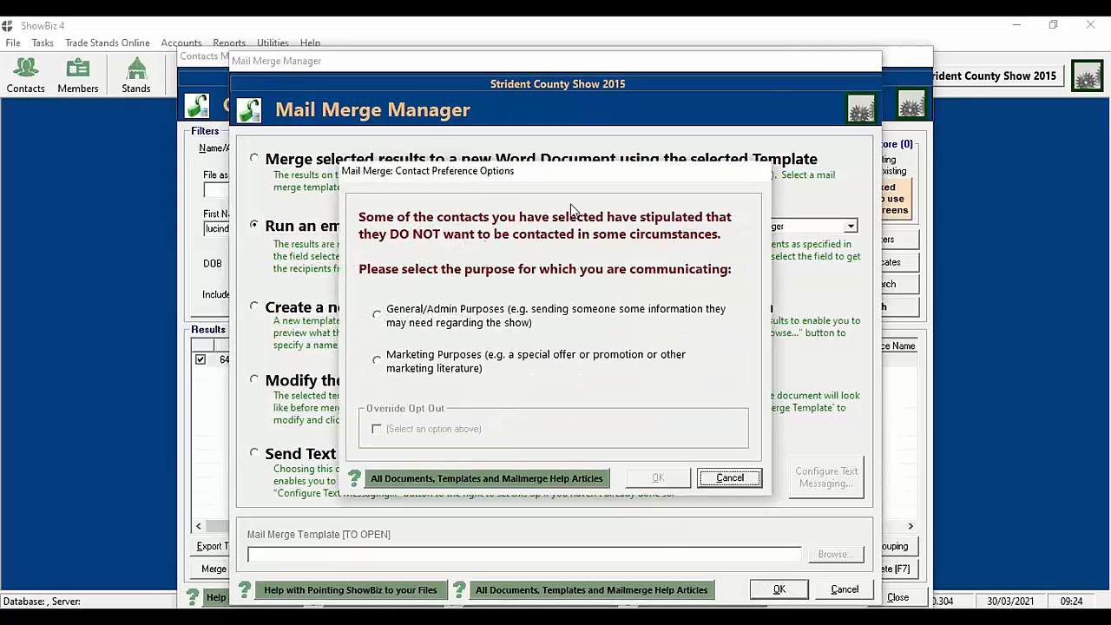
left_click(462, 323)
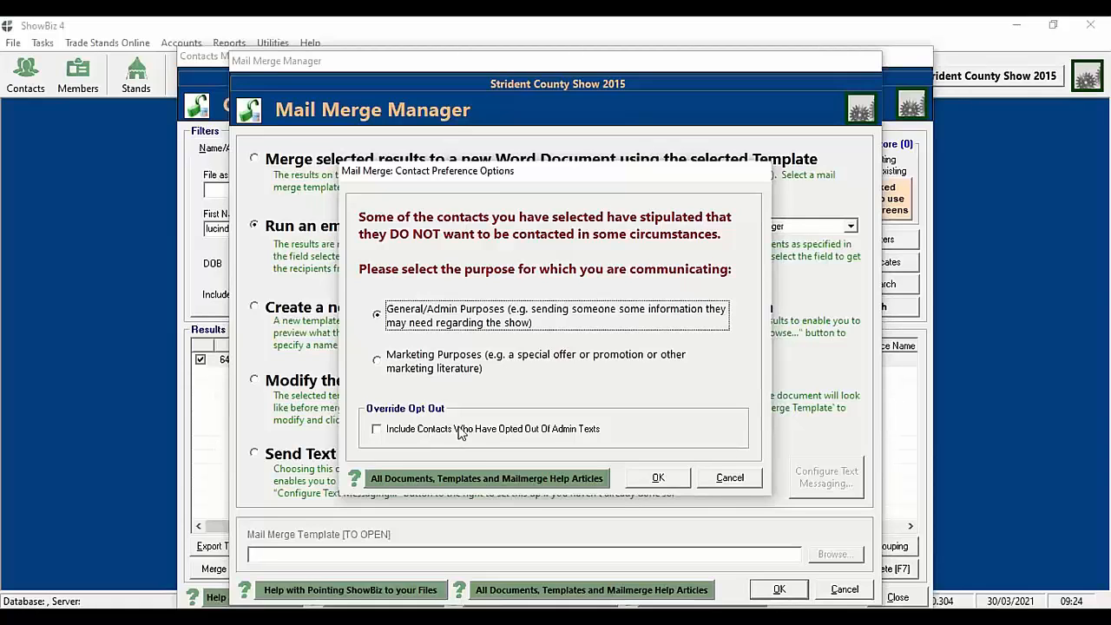
left_click(674, 478)
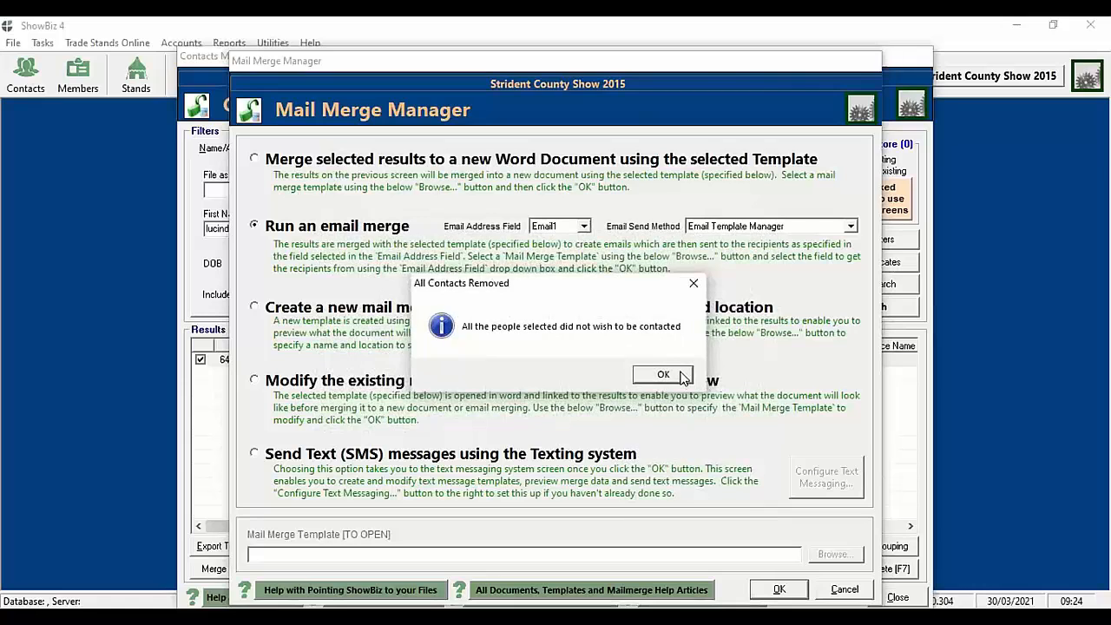
left_click(663, 374)
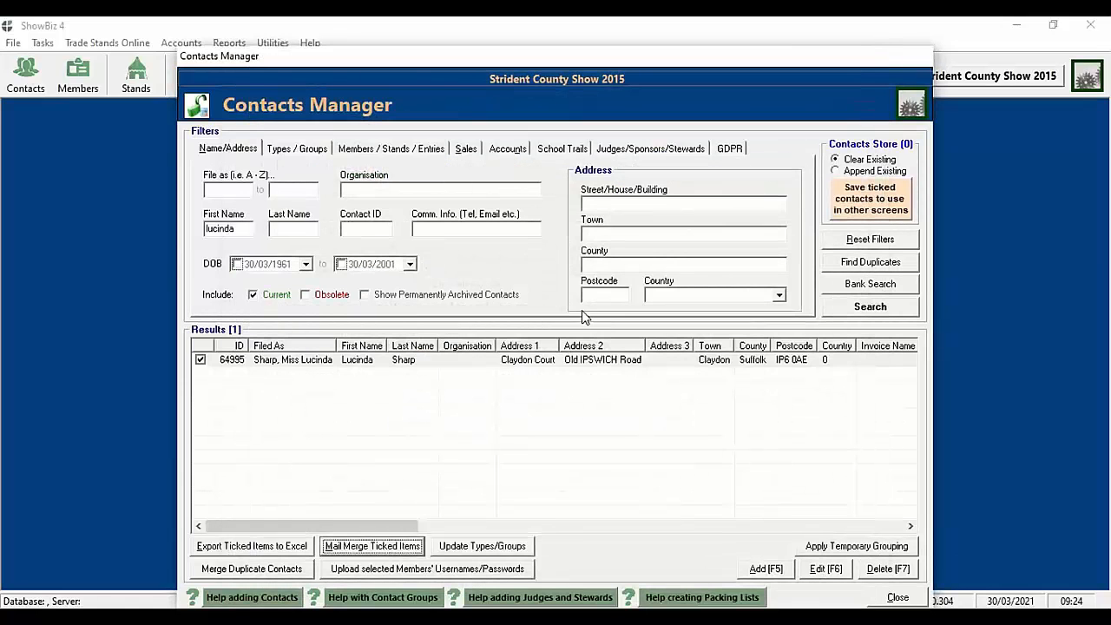
Step: Make the found contact contactable for admin purposes by Post, Email, Text (SMS) and Phone, and save the record
left_click(873, 307)
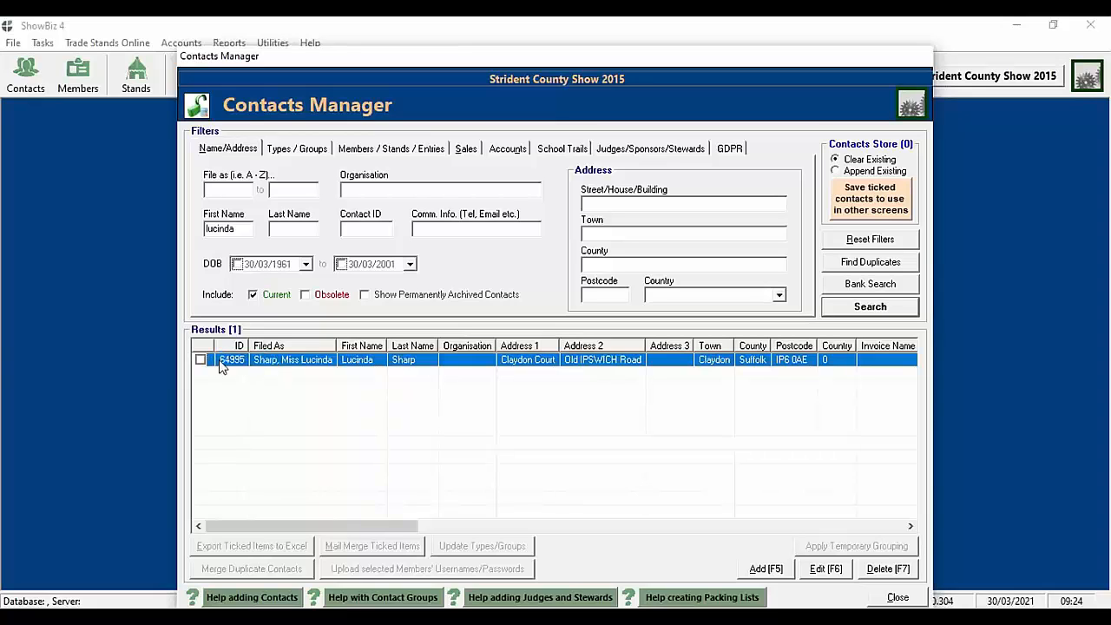
double_click(208, 363)
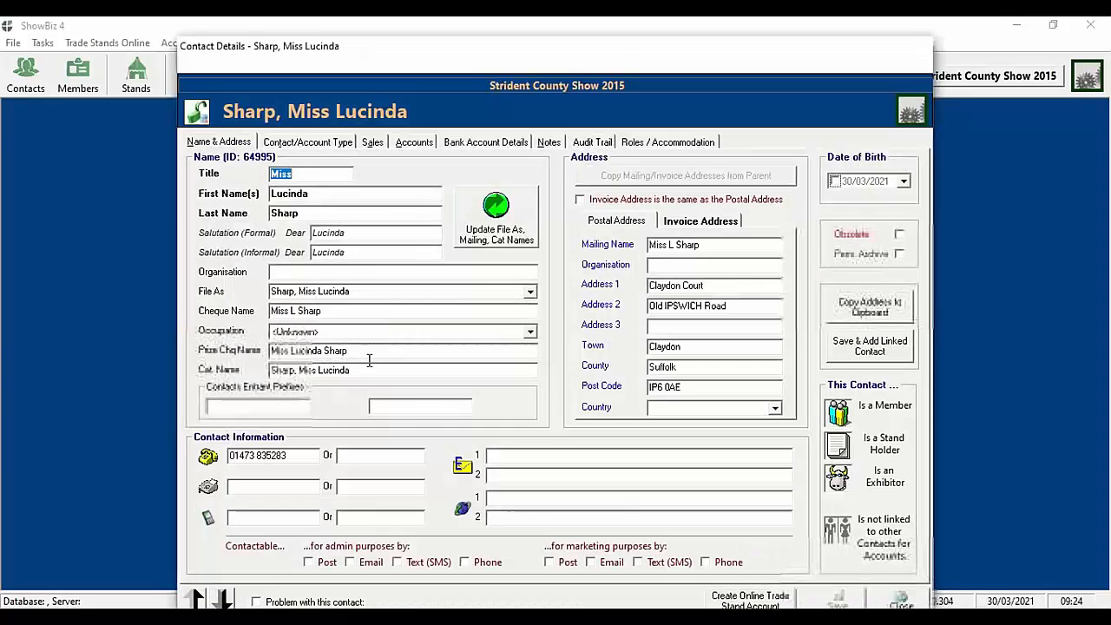
left_click(309, 562)
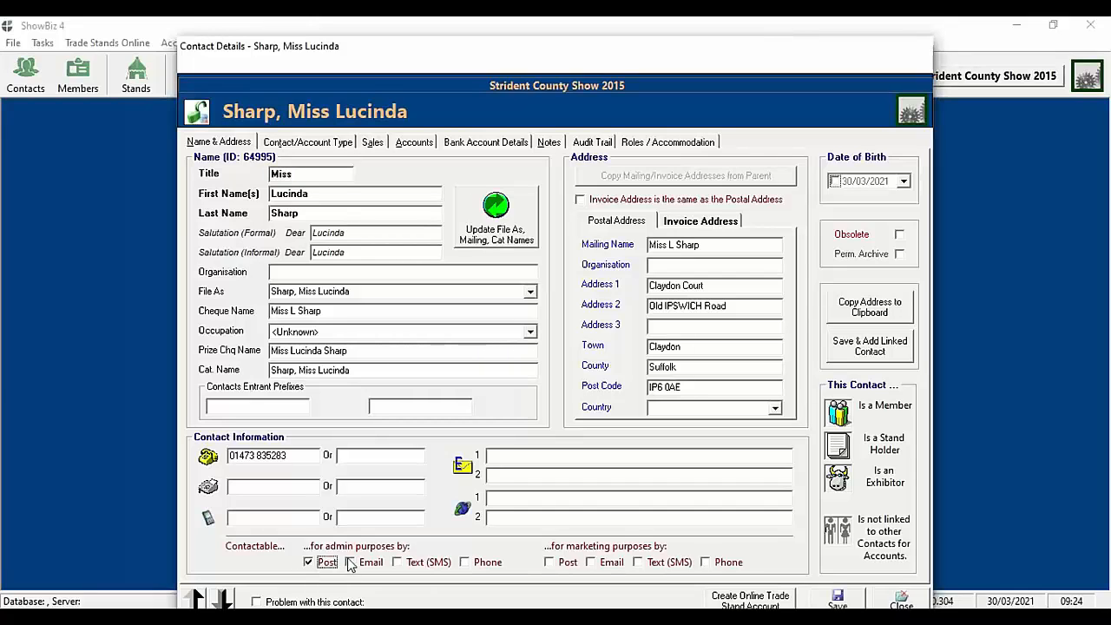
left_click(350, 563)
left_click(398, 563)
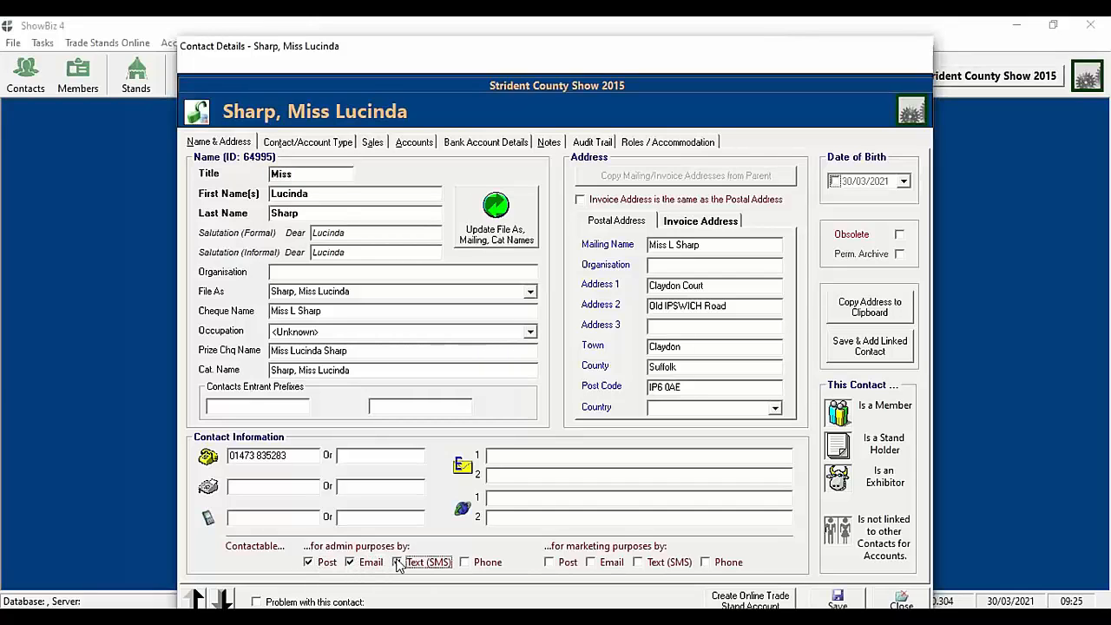
left_click(465, 562)
left_click(835, 597)
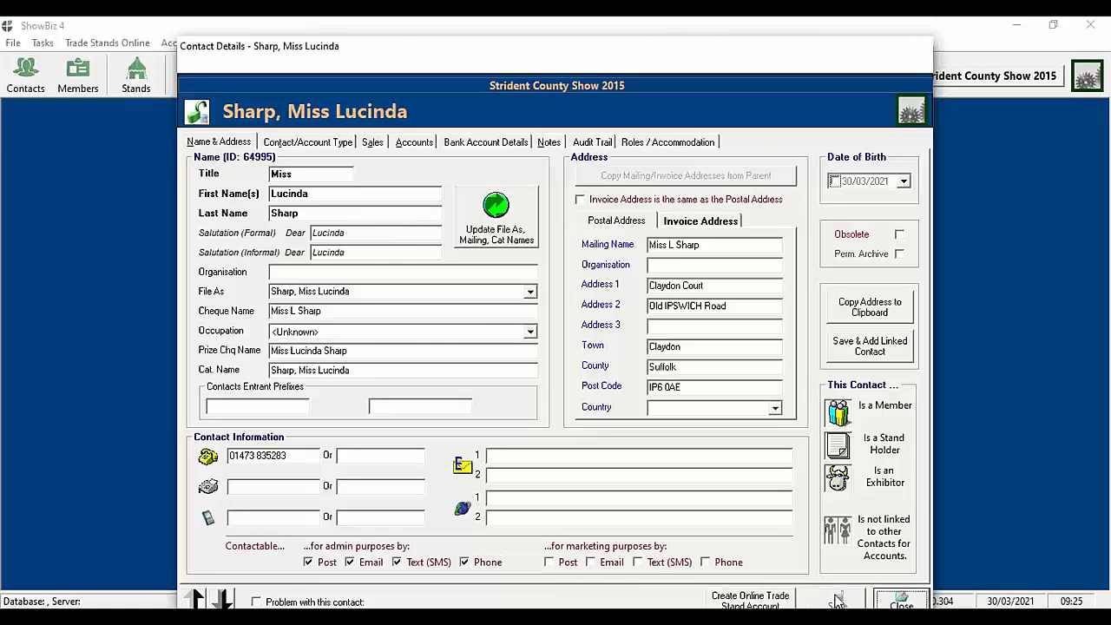
left_click(901, 601)
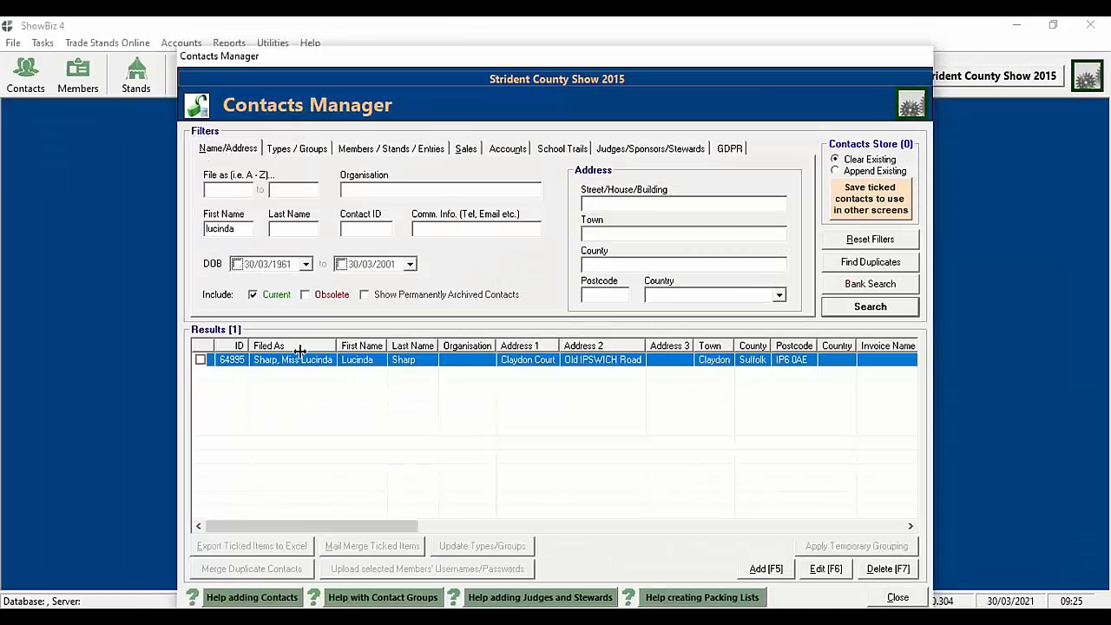
Step: Refresh the search, tick the contact and start an email merge again for General/Admin Purposes to reach the email templates
left_click(905, 311)
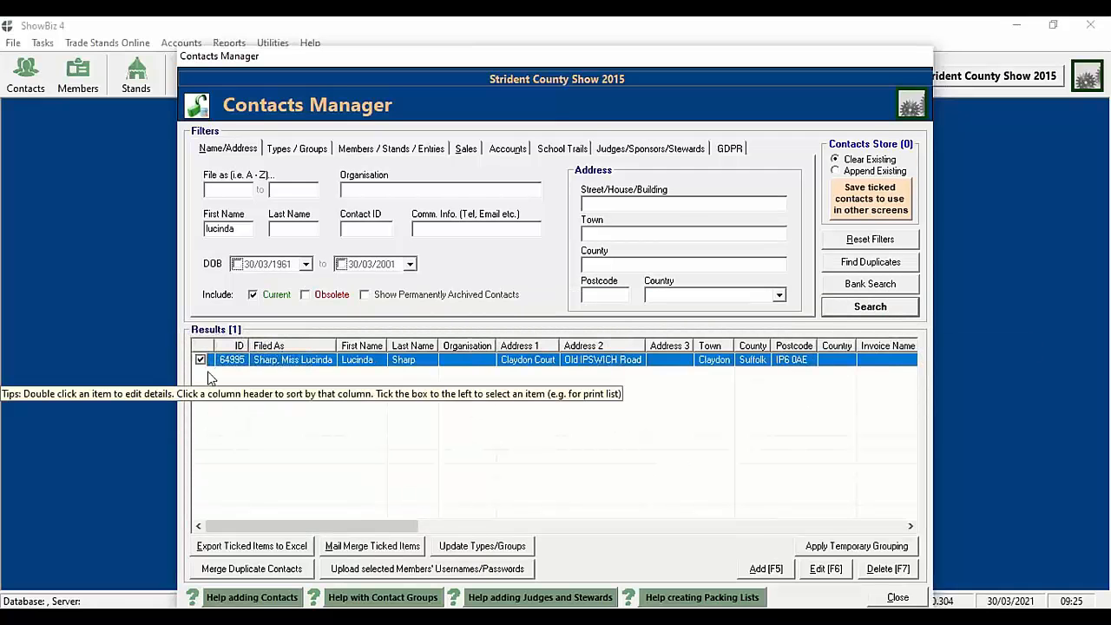
left_click(342, 546)
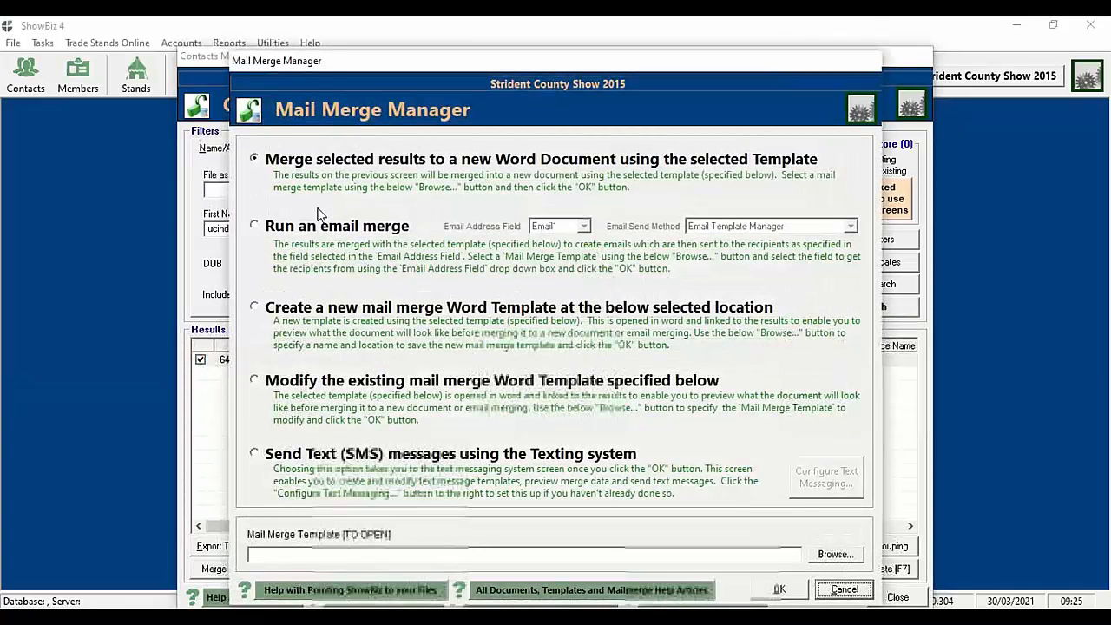
left_click(336, 225)
left_click(779, 590)
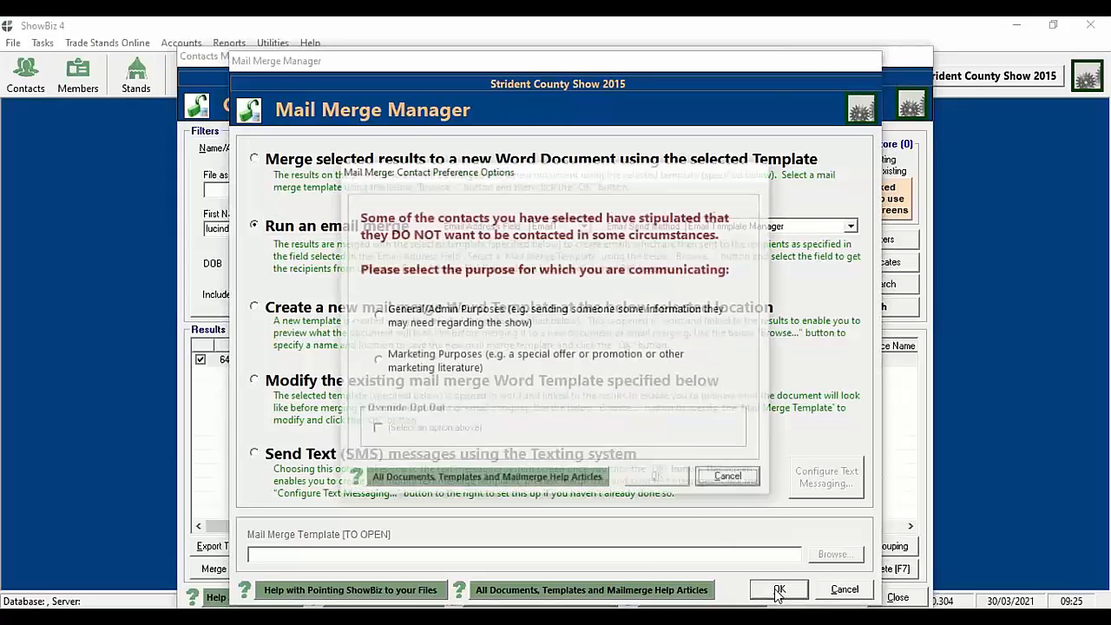
left_click(488, 319)
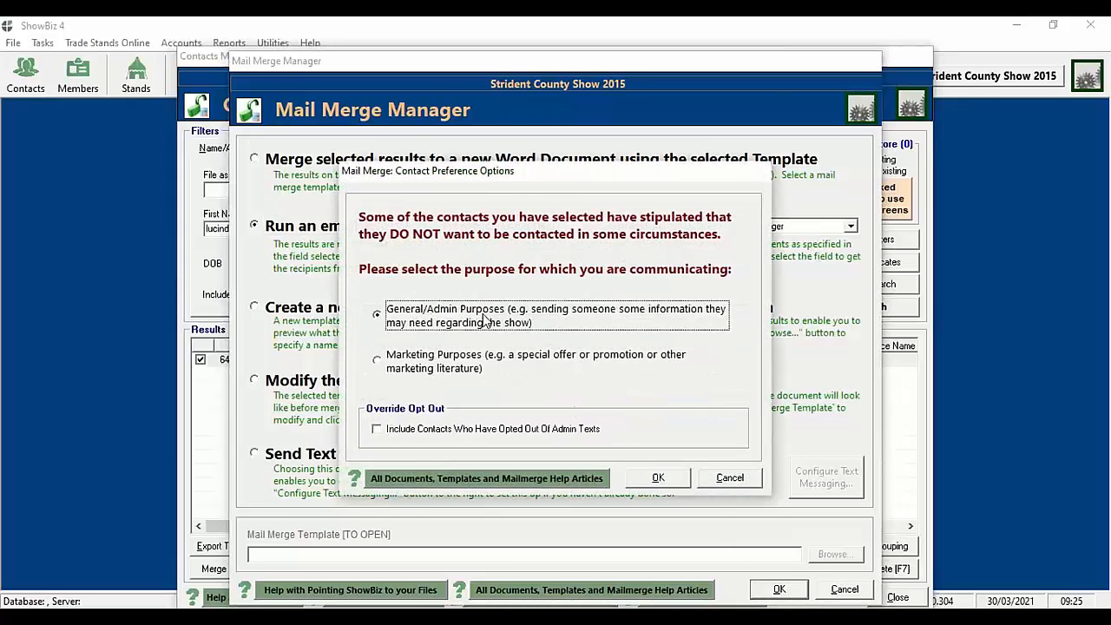
left_click(661, 473)
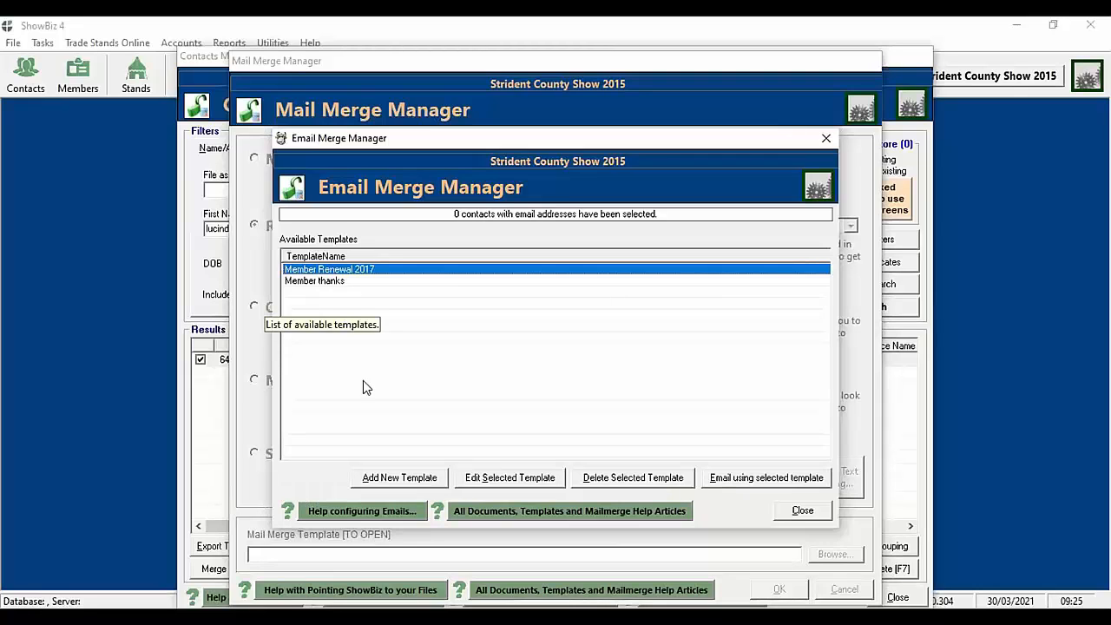
Step: Add a new email template and start its message body with "Dear" followed by the FirstName merge tag
left_click(400, 478)
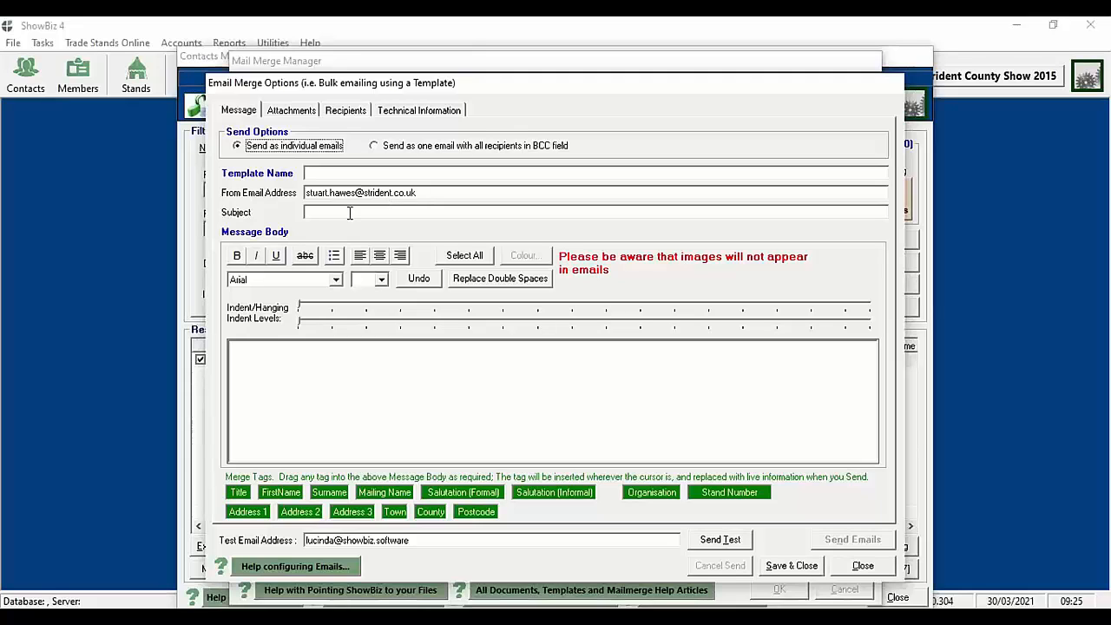
left_click(322, 374)
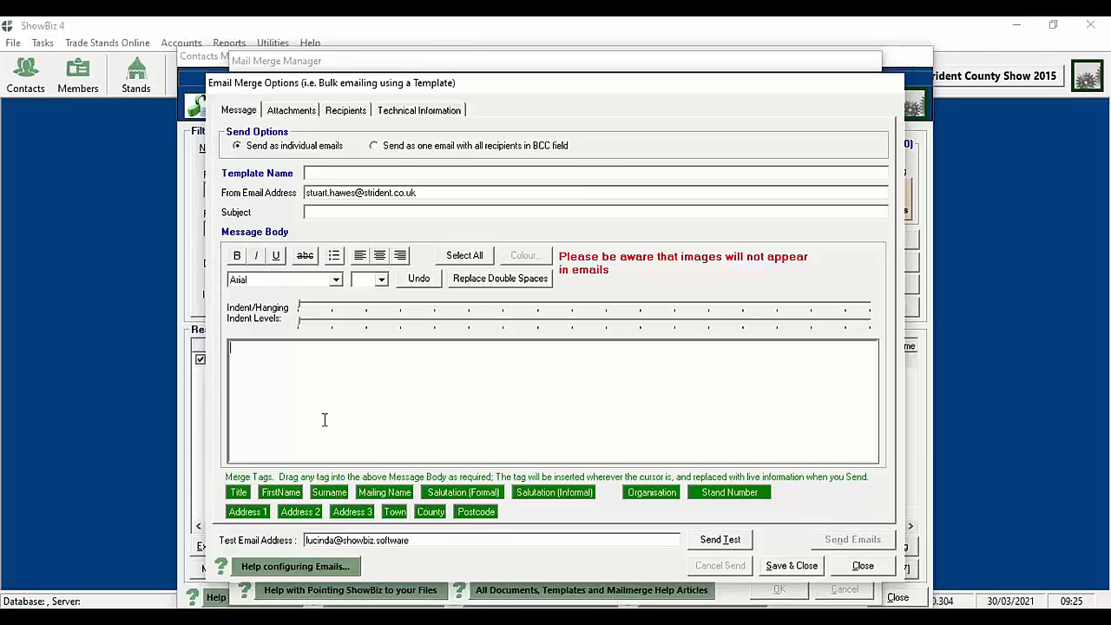
type("Dear")
left_click_drag(283, 492, 268, 349)
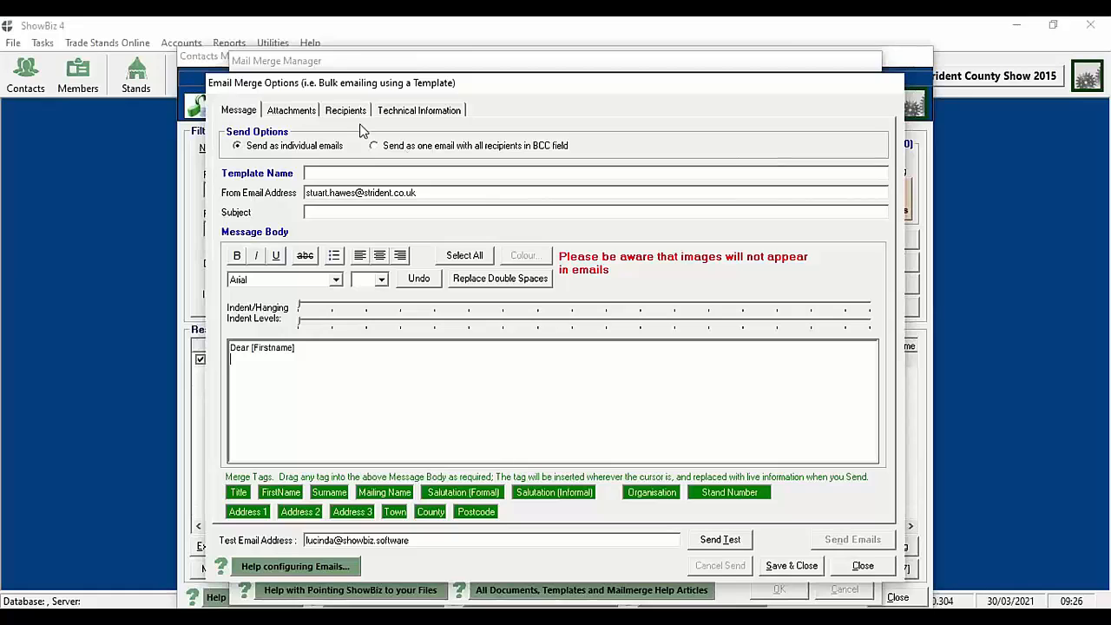
Step: Review the new email template's attachments and recipients lists
left_click(295, 113)
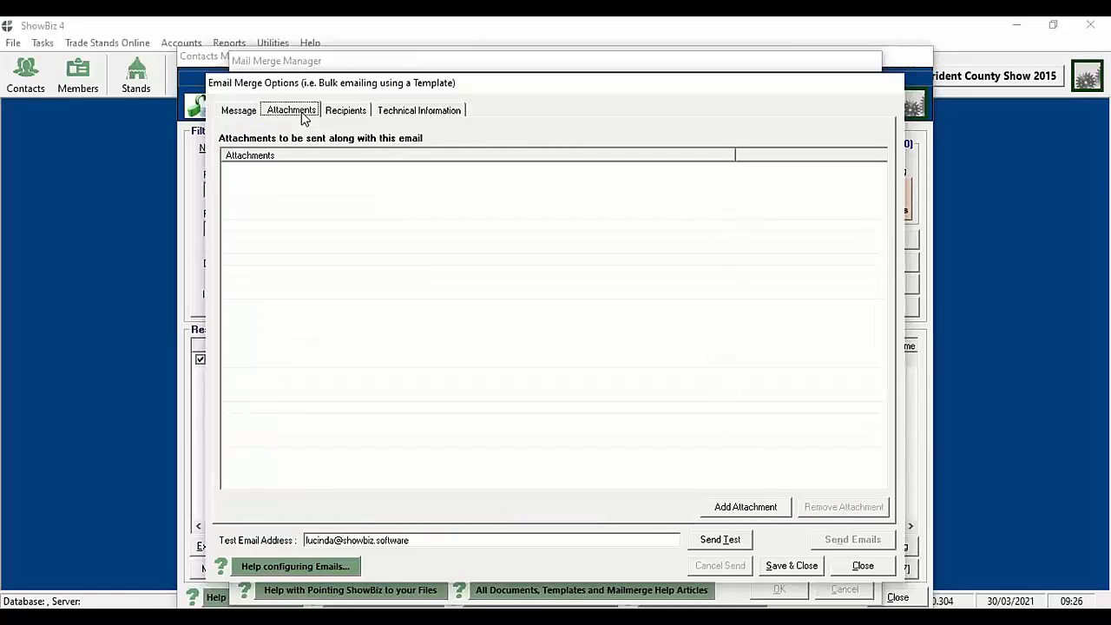
left_click(351, 114)
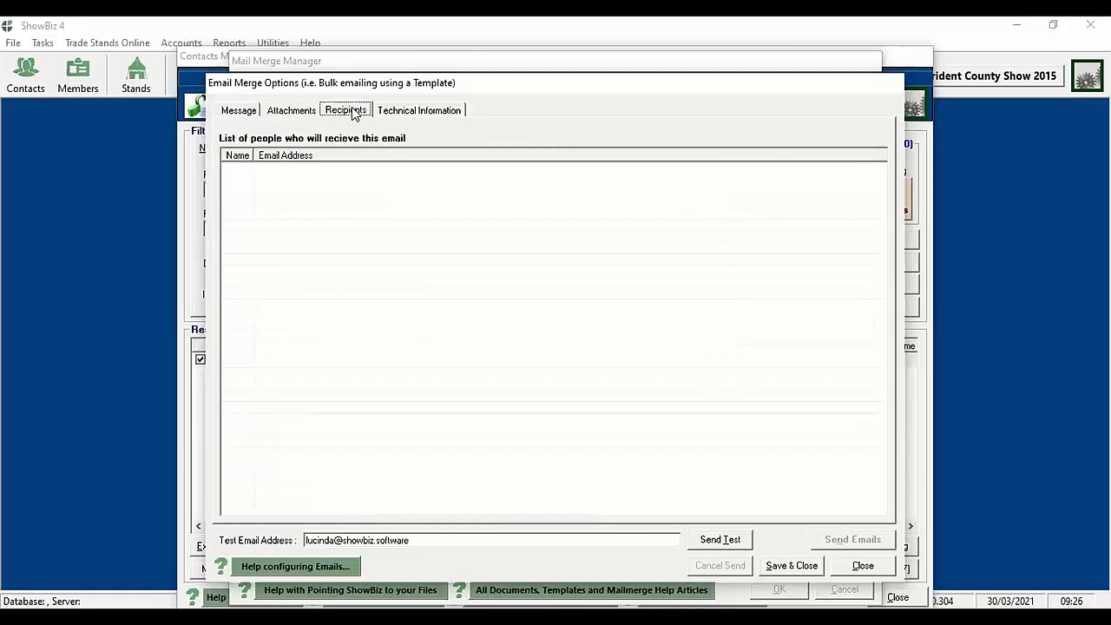
left_click(293, 113)
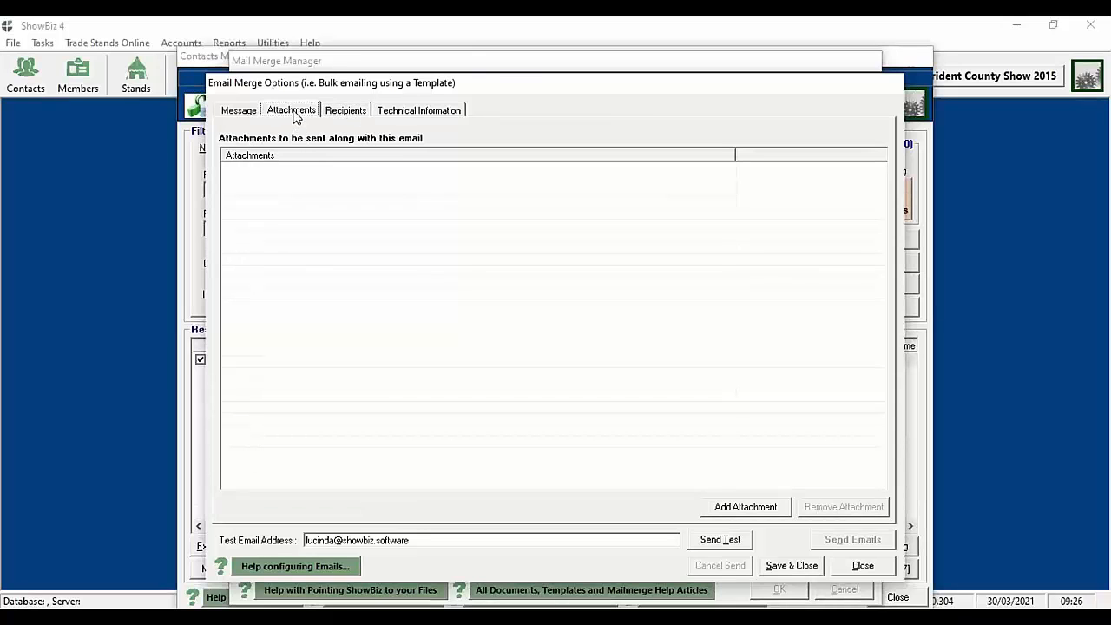
Step: Review the email template's technical information, close the template without saving, and leave the Email Merge Manager
left_click(395, 118)
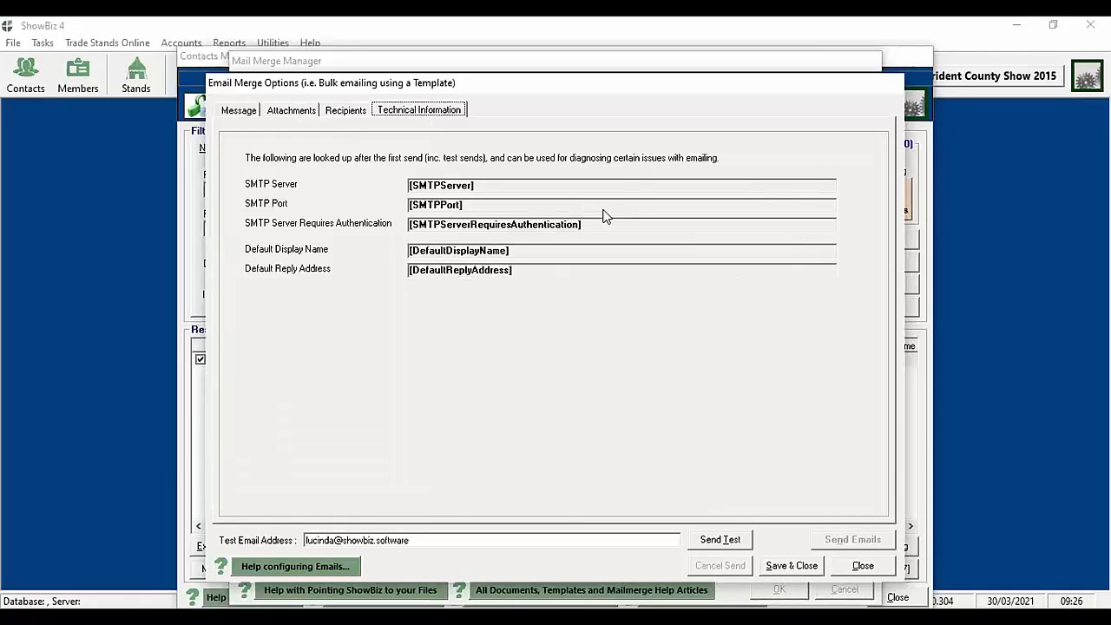
left_click(231, 112)
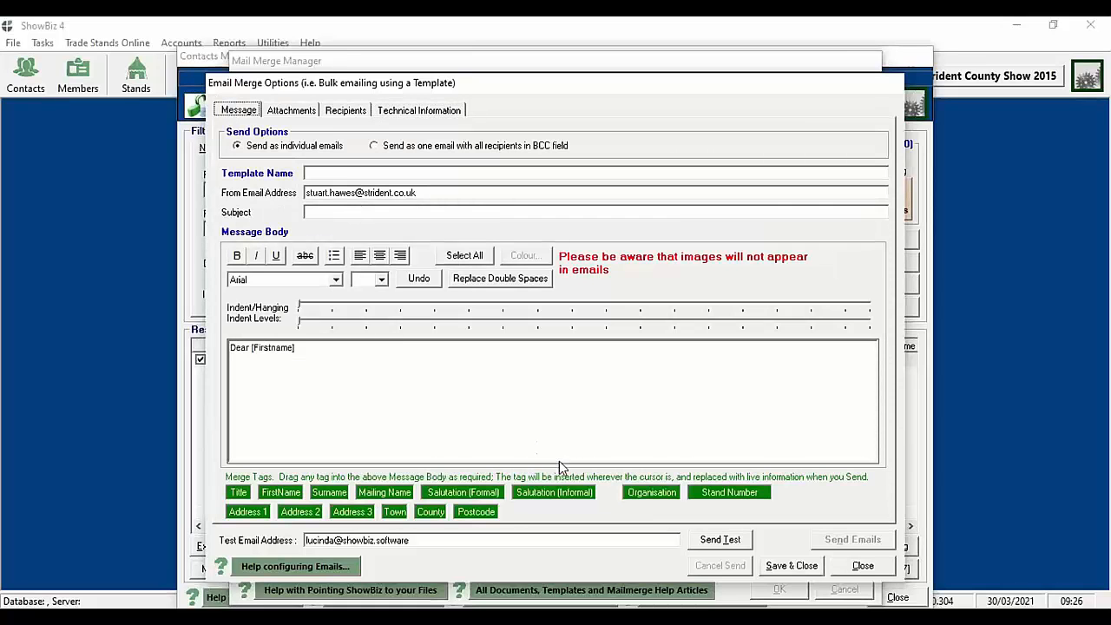
left_click(860, 566)
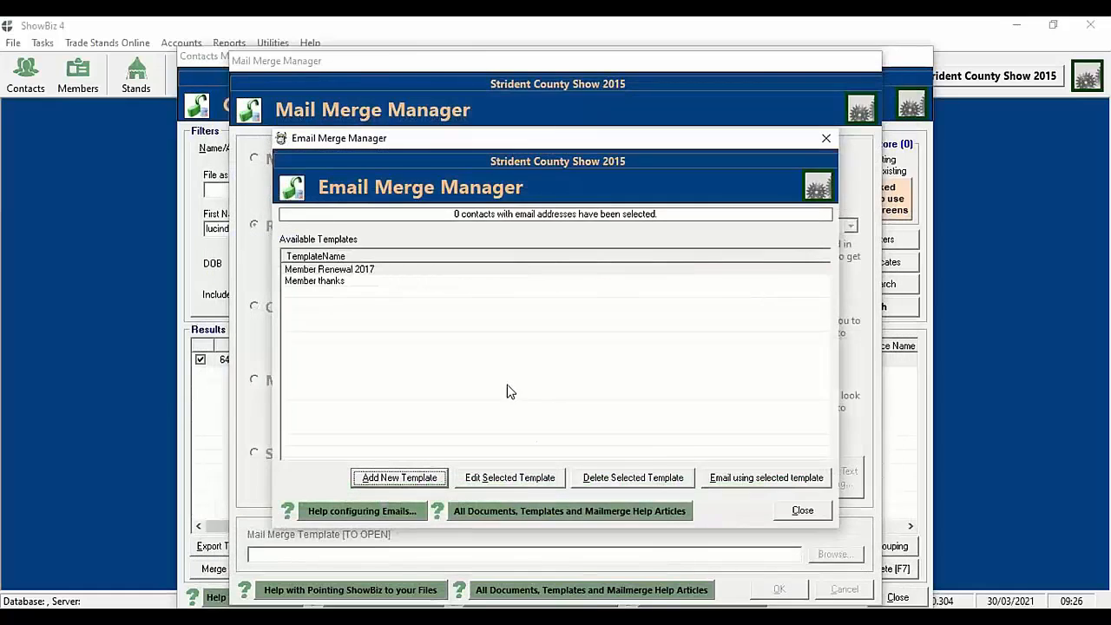
left_click(790, 511)
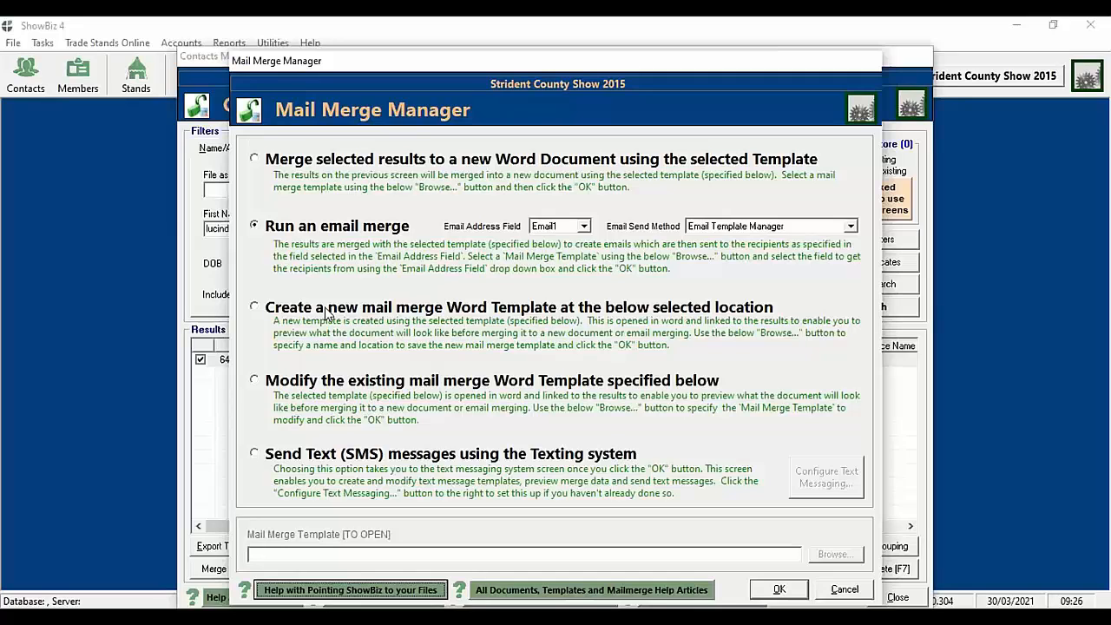
Step: Choose to create a new mail merge Word template and browse for its location, declining to set up the Contacts document path
left_click(282, 311)
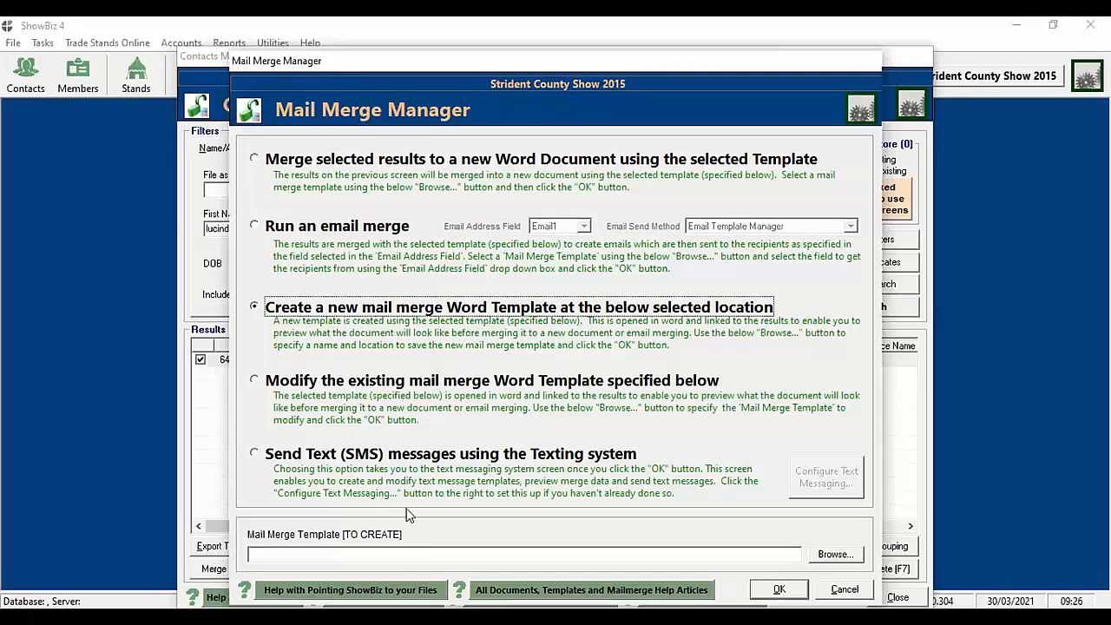
left_click(414, 559)
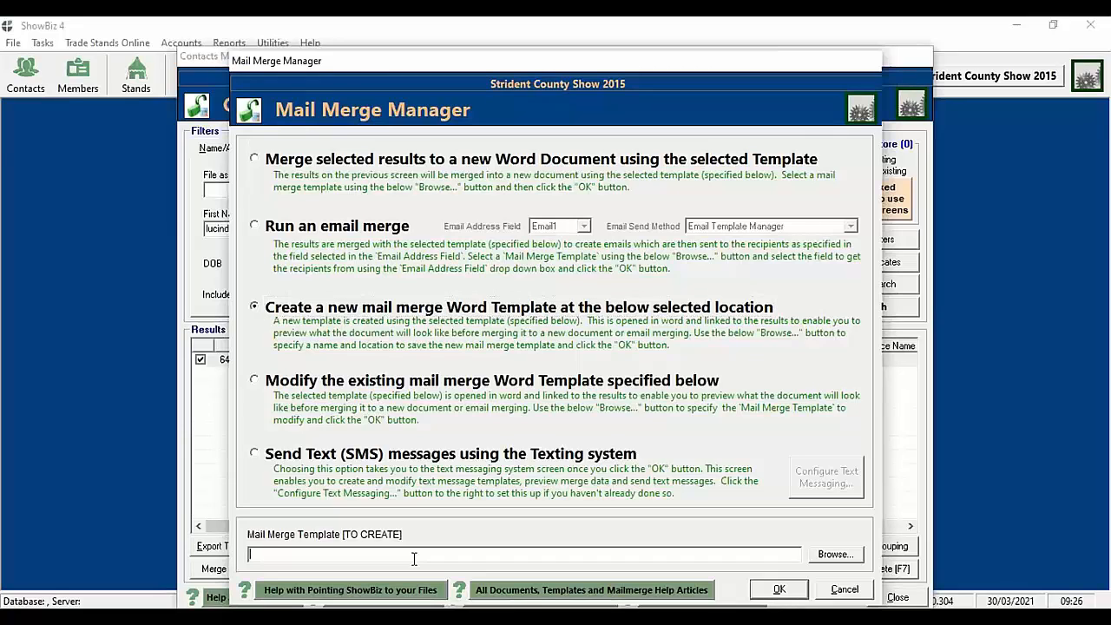
left_click(835, 554)
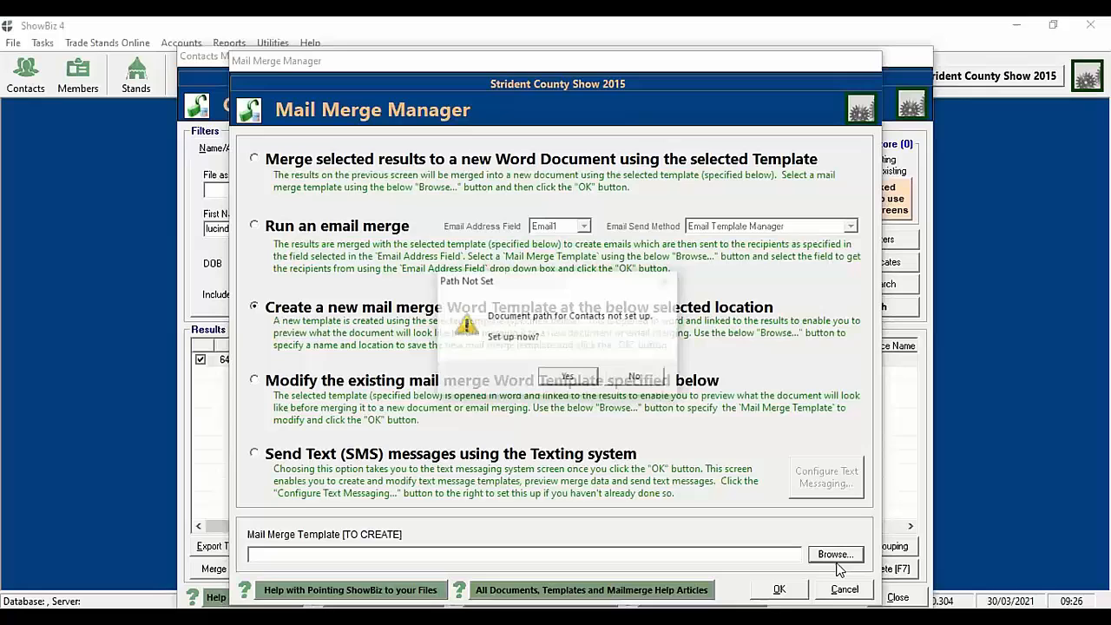
left_click(629, 376)
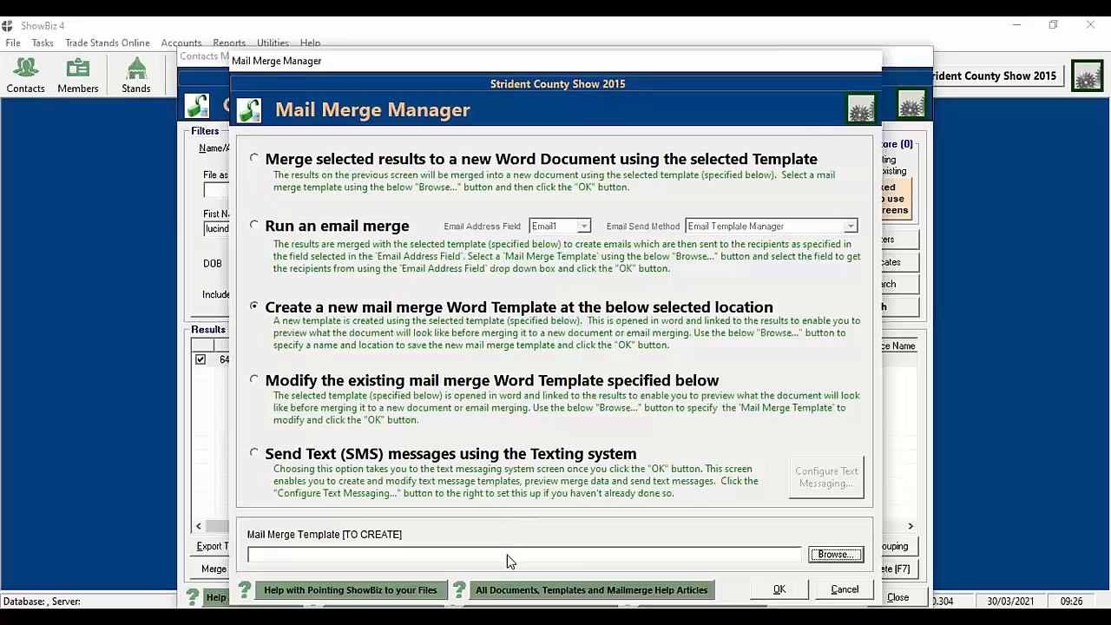
left_click(831, 556)
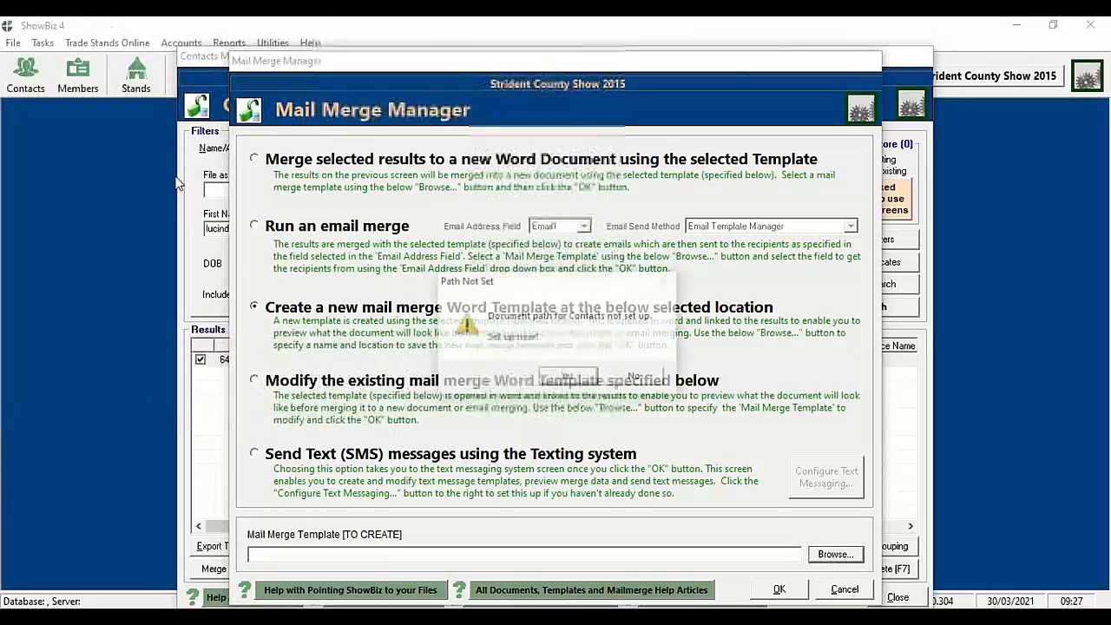
left_click(635, 378)
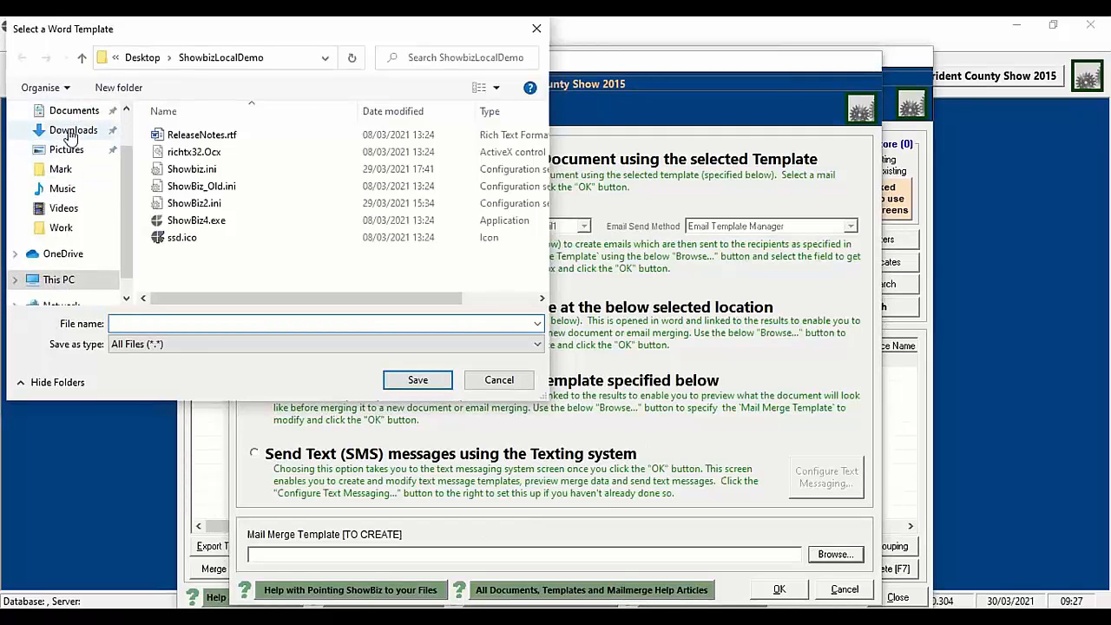
Step: Save the new Word template on the Desktop as New Letter and create it
scroll(127, 158, "up", 2)
left_click(69, 143)
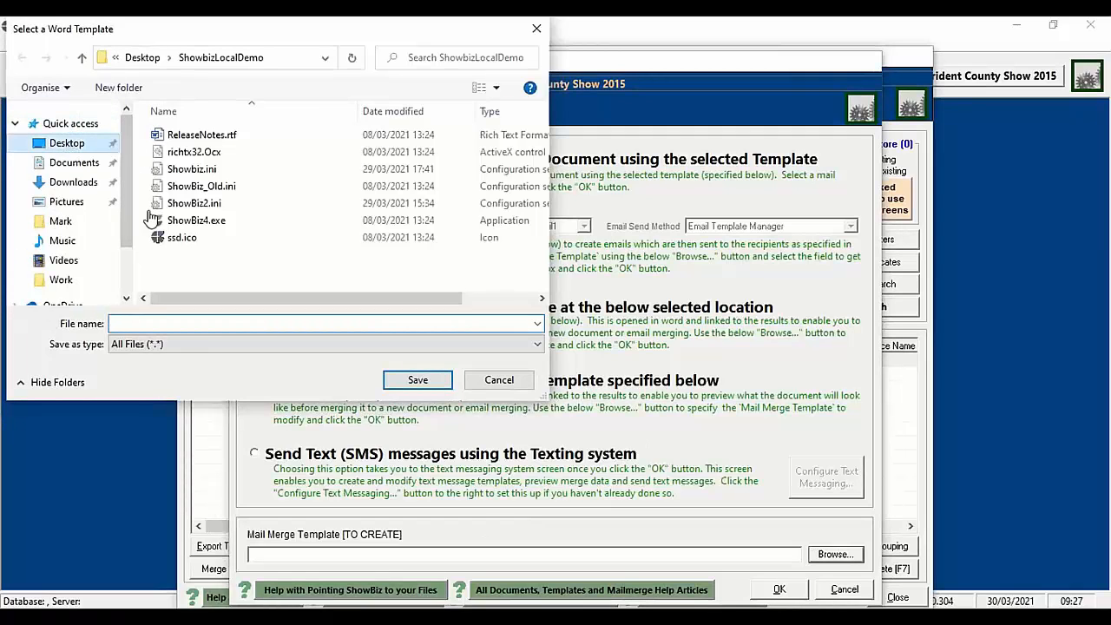
left_click(211, 325)
type("Ne")
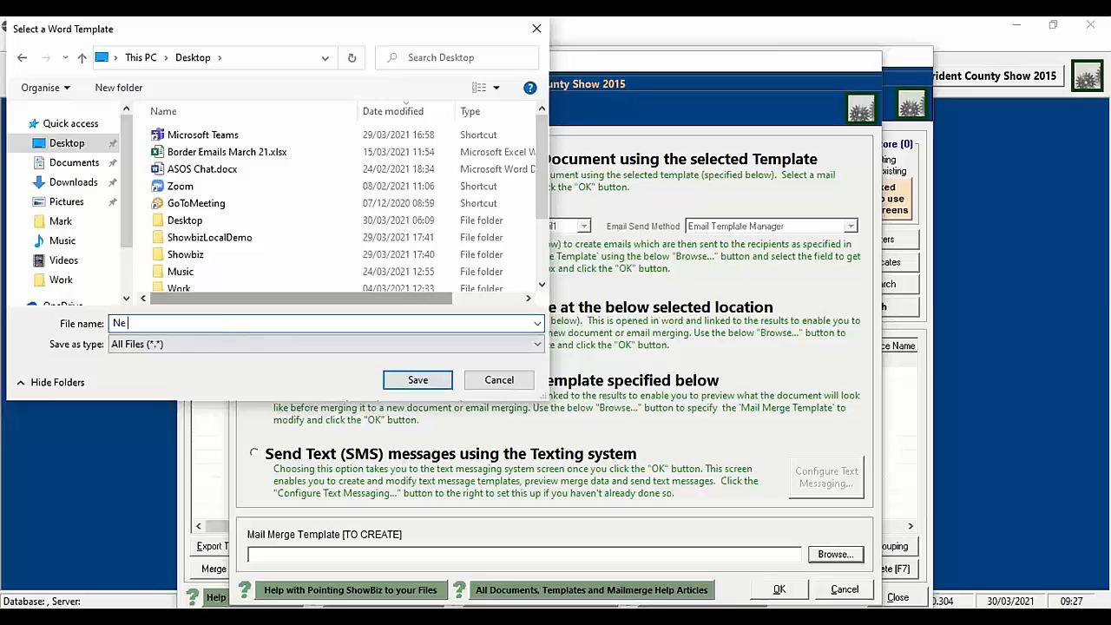
type("w Letter")
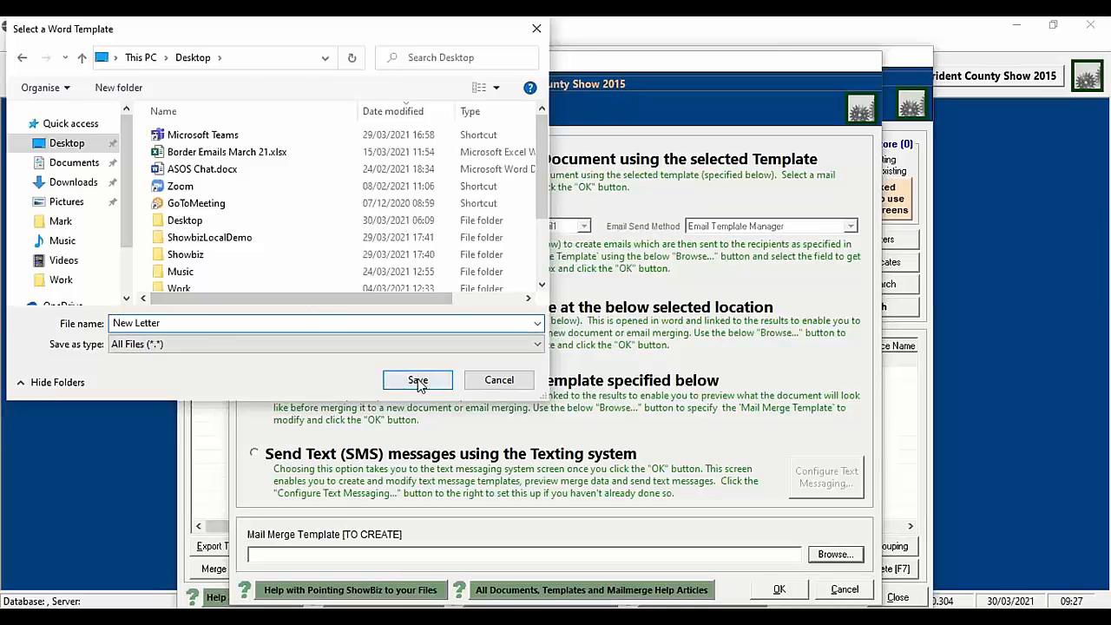
left_click(415, 380)
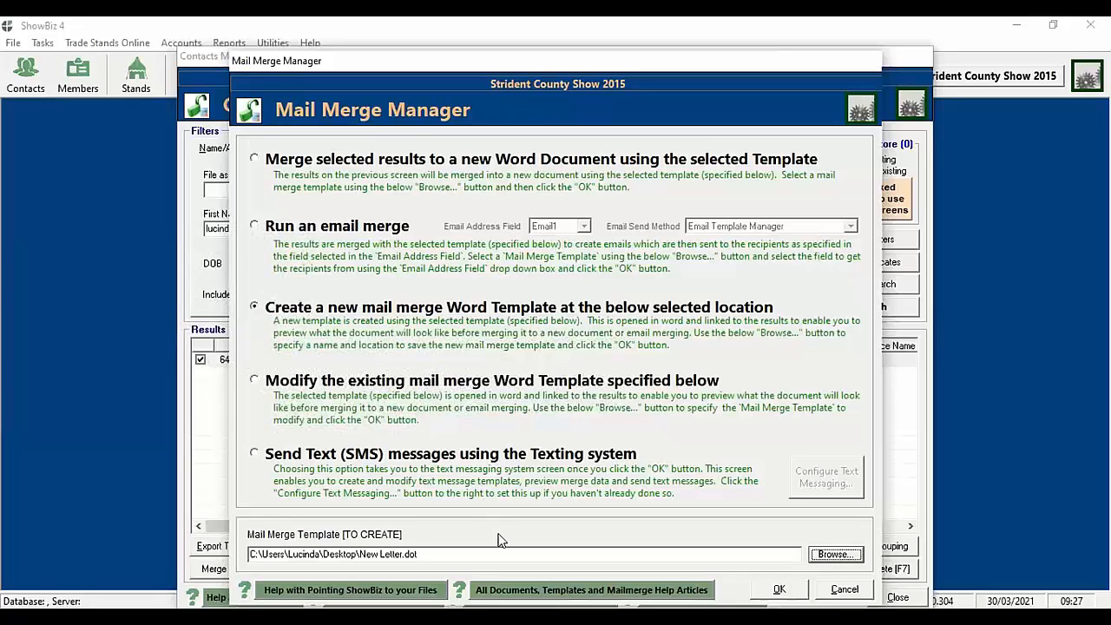
left_click(765, 588)
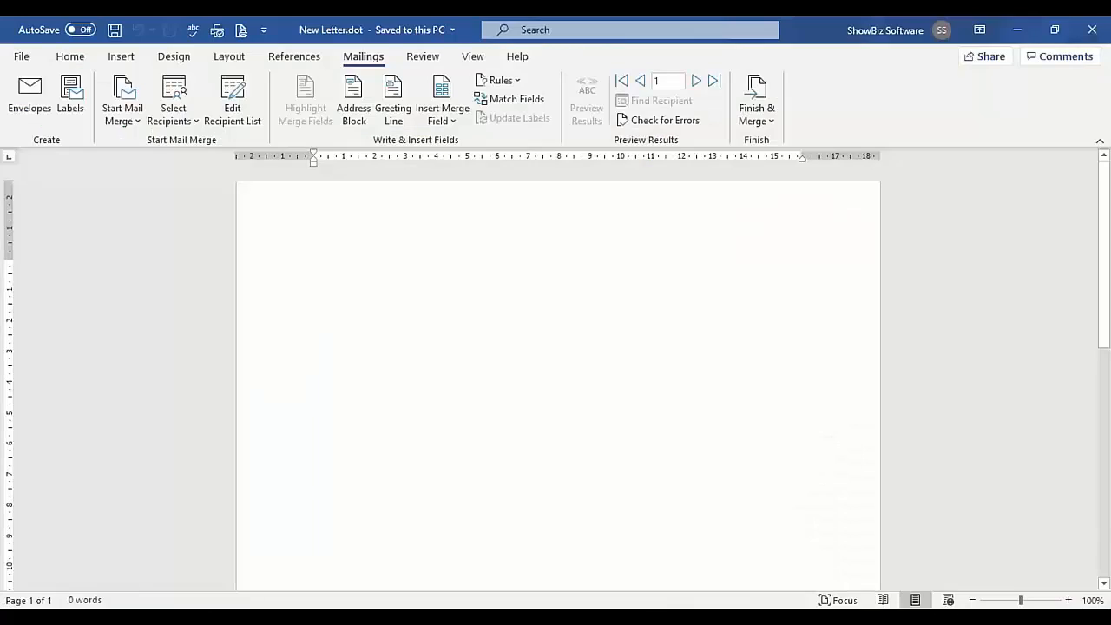
Step: Look through the merge fields available in Word, return to ShowBiz and leave the Mail Merge Manager
left_click(447, 117)
scroll(520, 386, "down", 4)
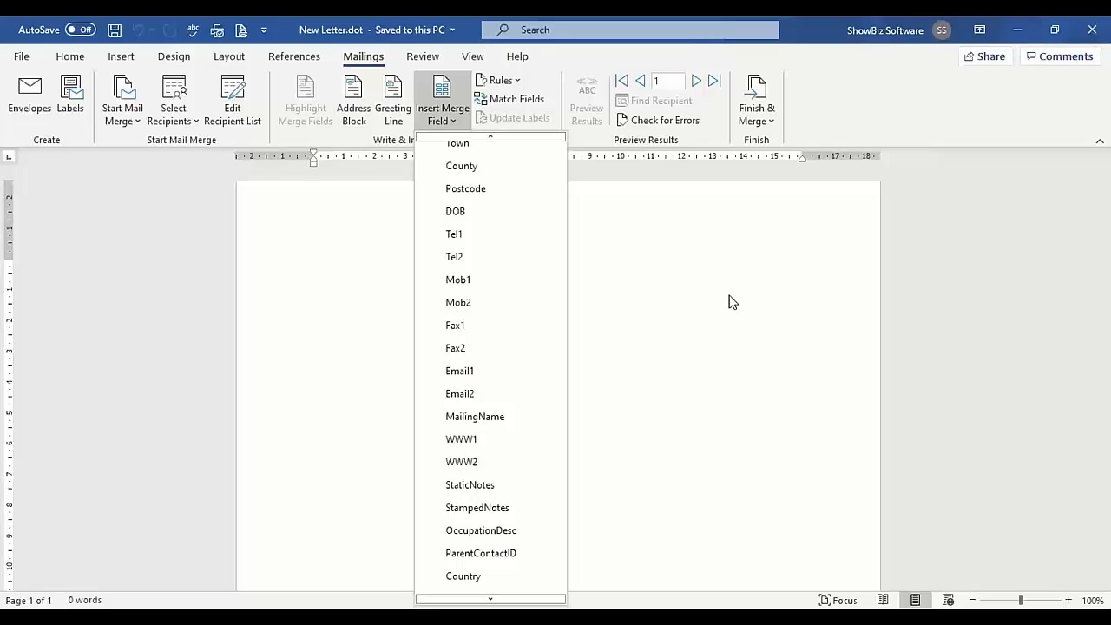
left_click(1021, 35)
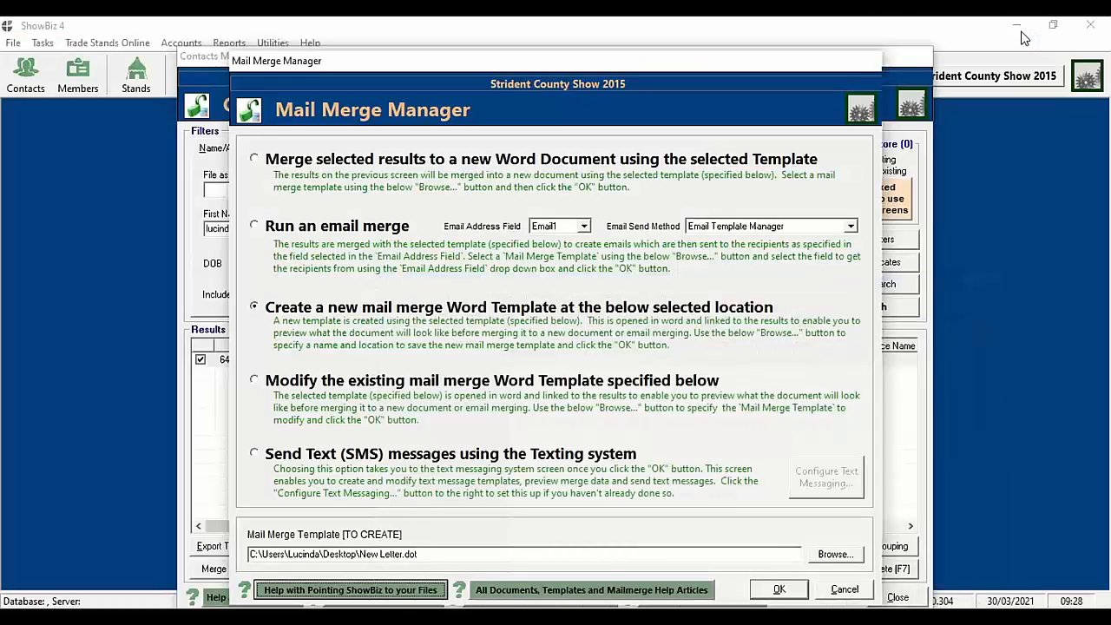
left_click(850, 591)
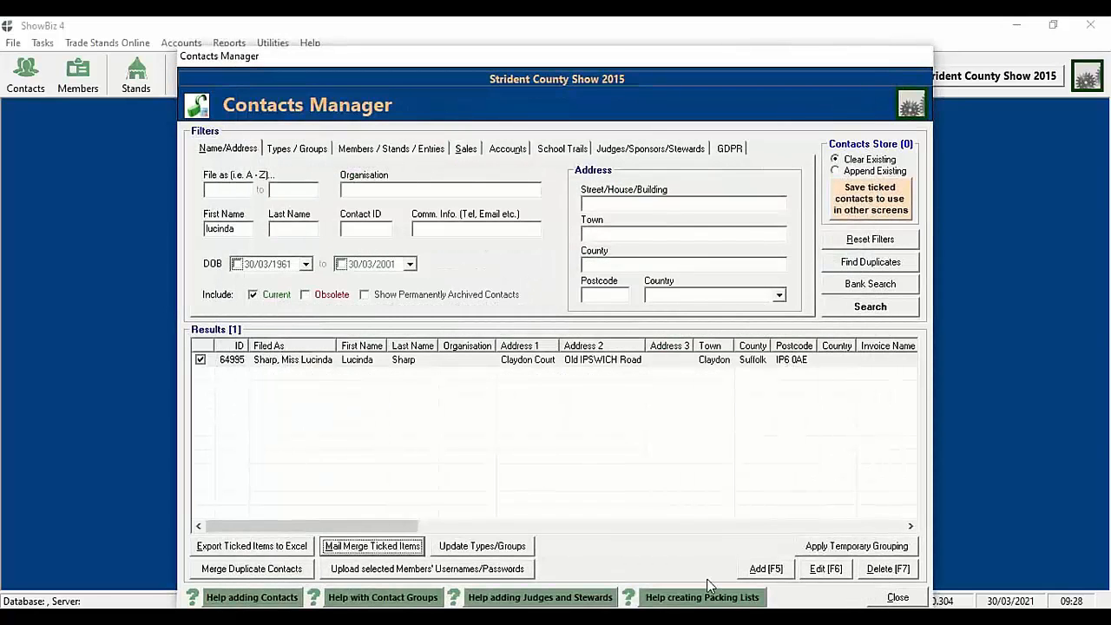
Step: Start updating types and groups for the ticked contact and go to the selection of types and groups
left_click(493, 551)
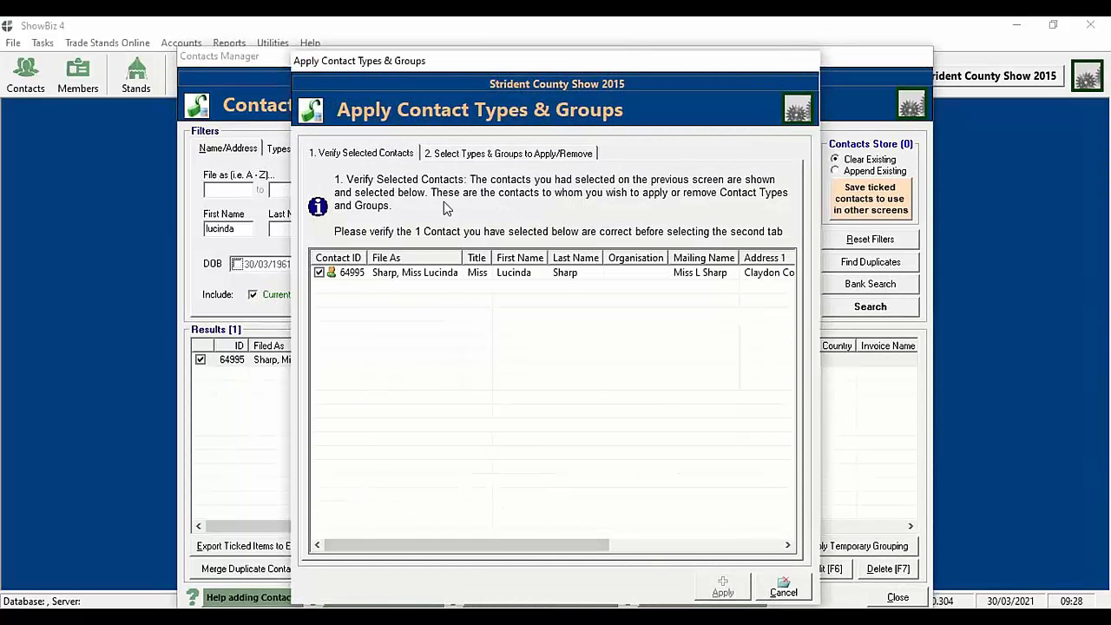
left_click(473, 154)
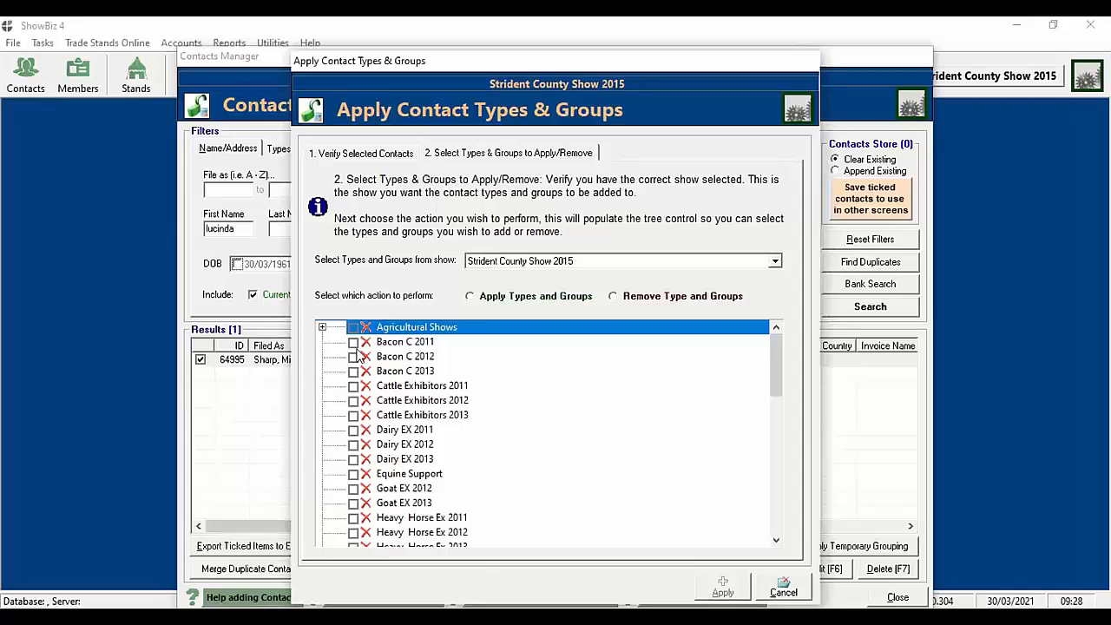
left_click(353, 342)
left_click(353, 357)
left_click(353, 371)
left_click(354, 385)
left_click(354, 400)
Step: Apply the types Bacon C 2012, Bacon C 2013, Cattle Exhibitors 2011 and Cattle Exhibitors 2012 to the contact and close the window
left_click(528, 299)
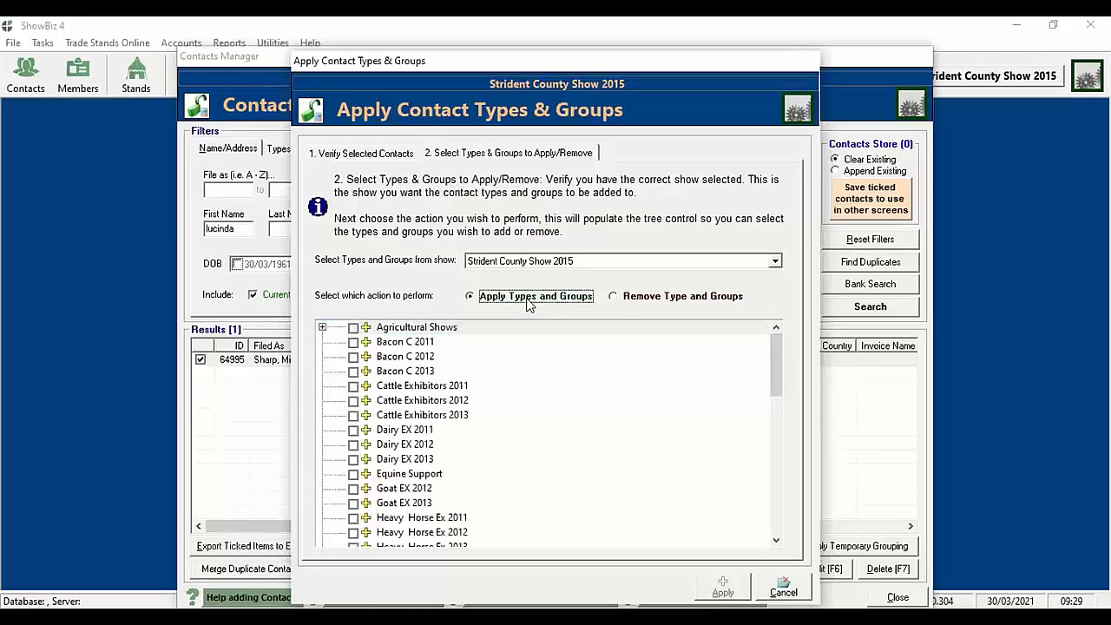
left_click(353, 356)
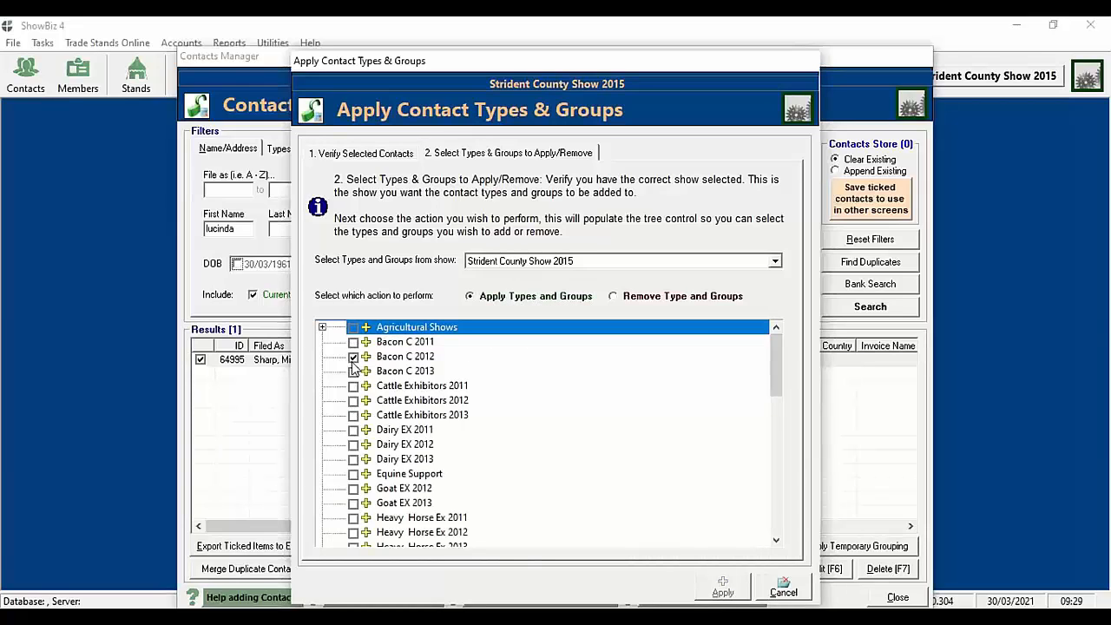
left_click(353, 370)
left_click(353, 385)
left_click(354, 400)
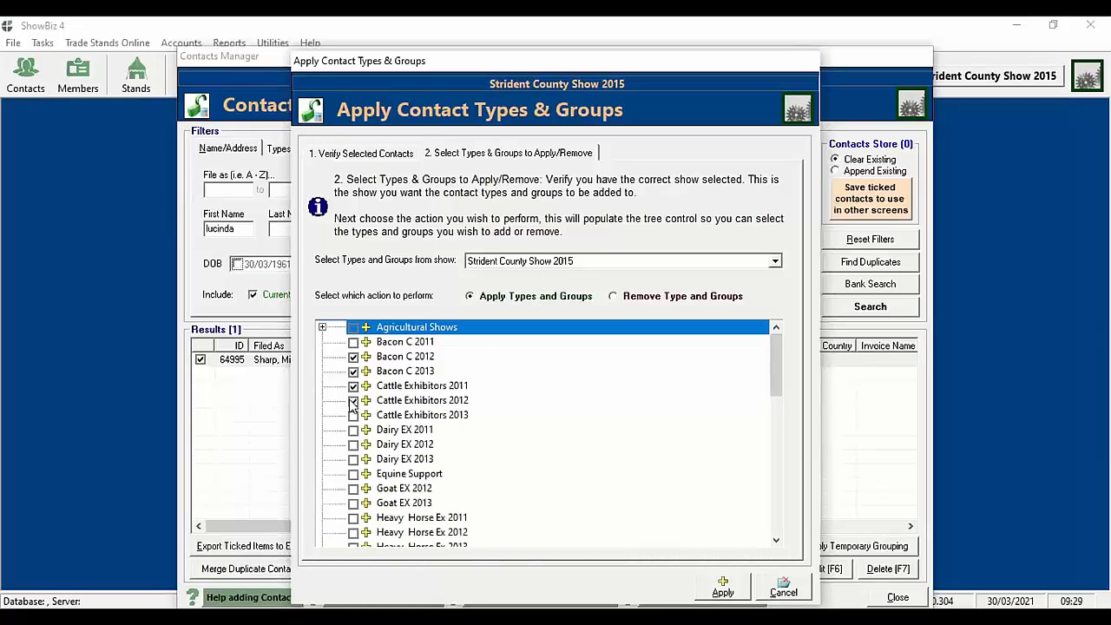
left_click(722, 590)
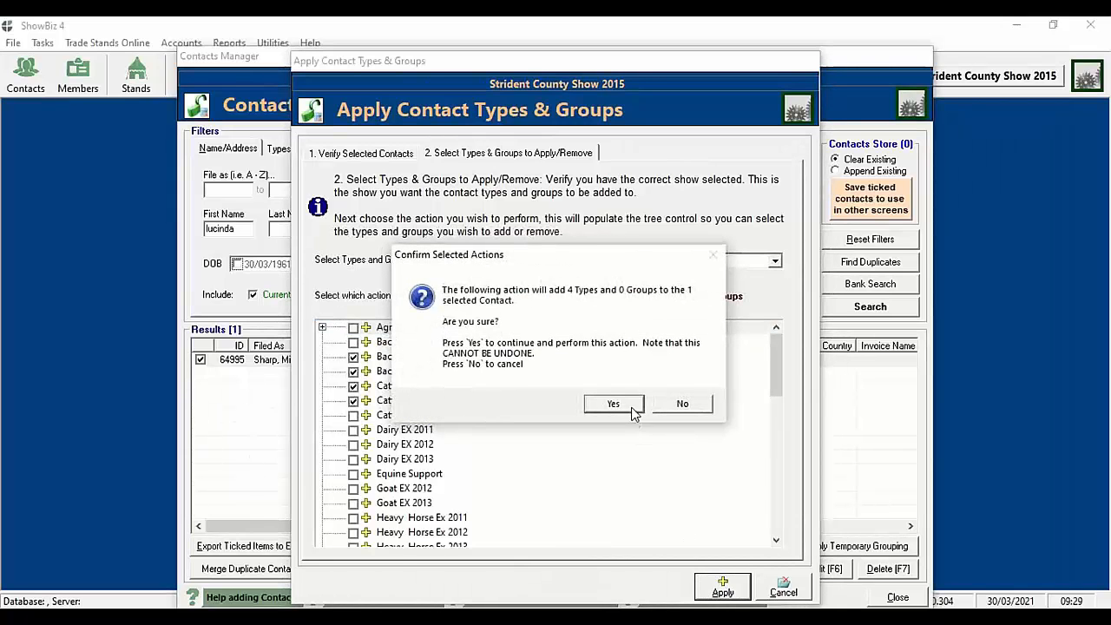
left_click(632, 410)
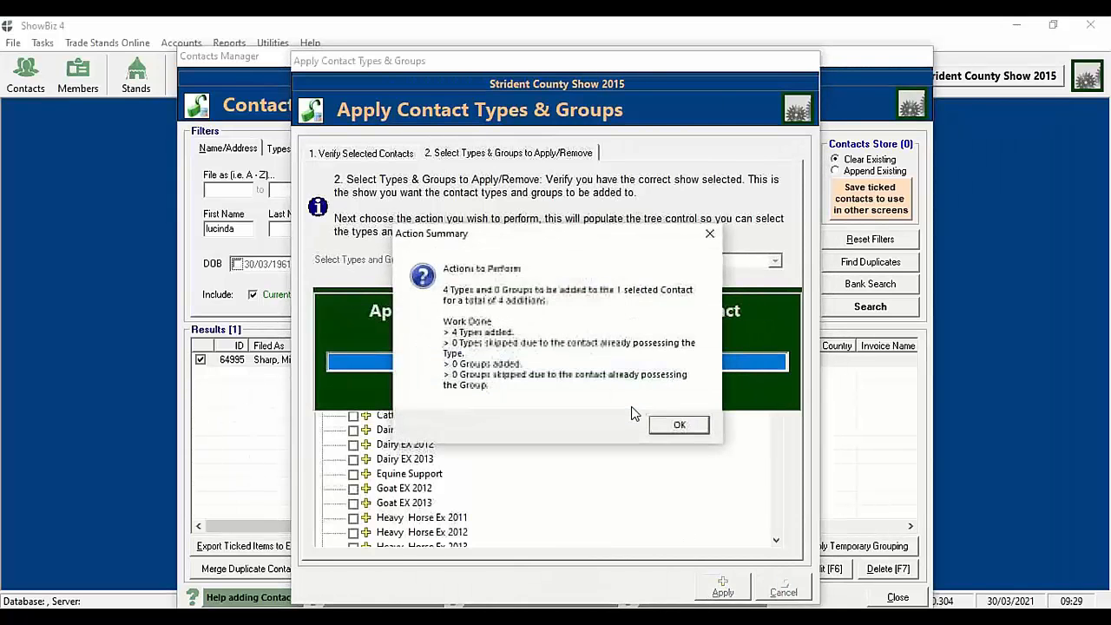
left_click(680, 426)
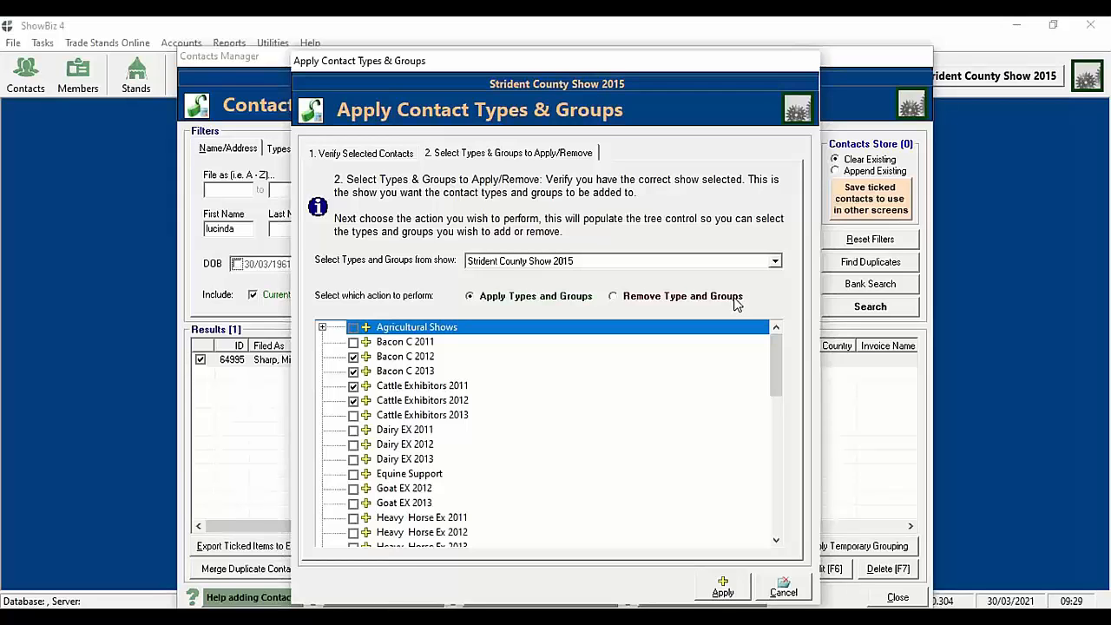
left_click(784, 591)
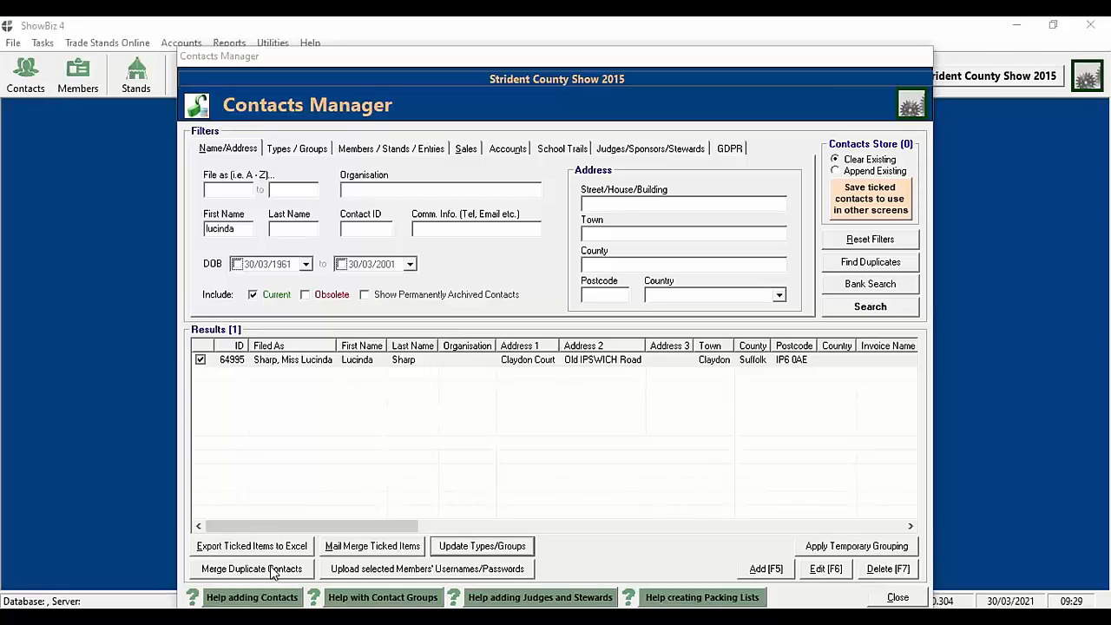
Step: Open a blank Contact Details record for a new contact
left_click(768, 569)
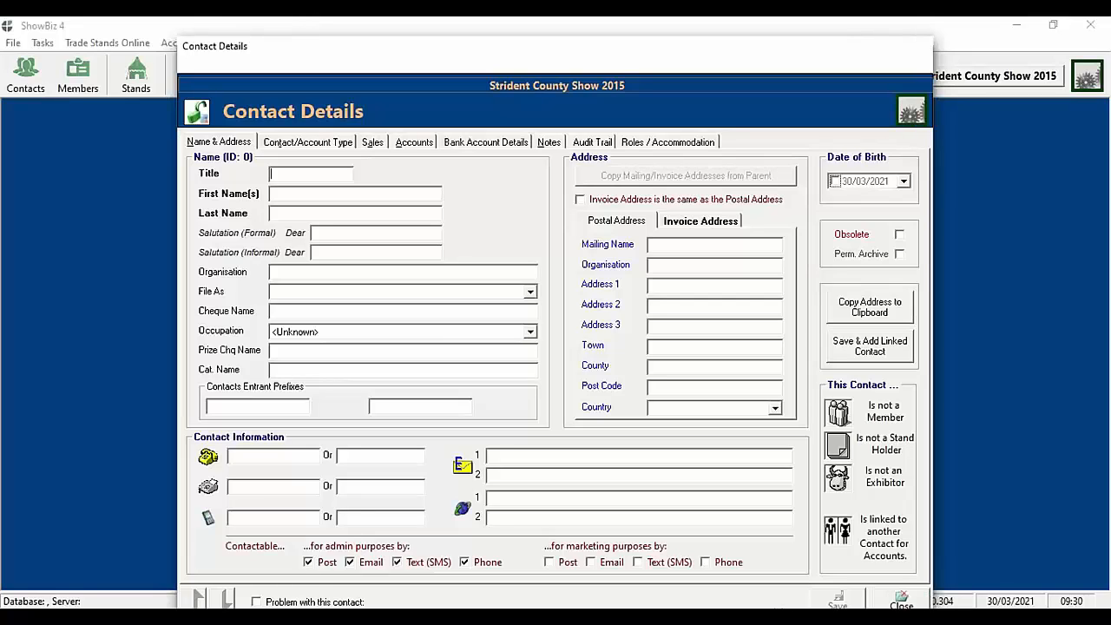
left_click(144, 475)
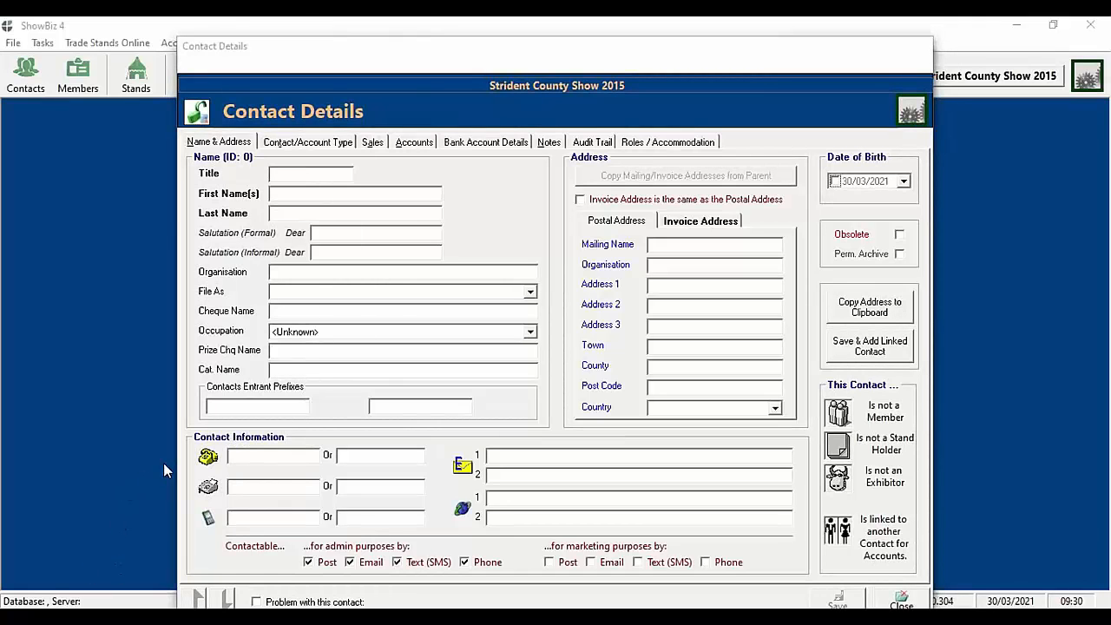